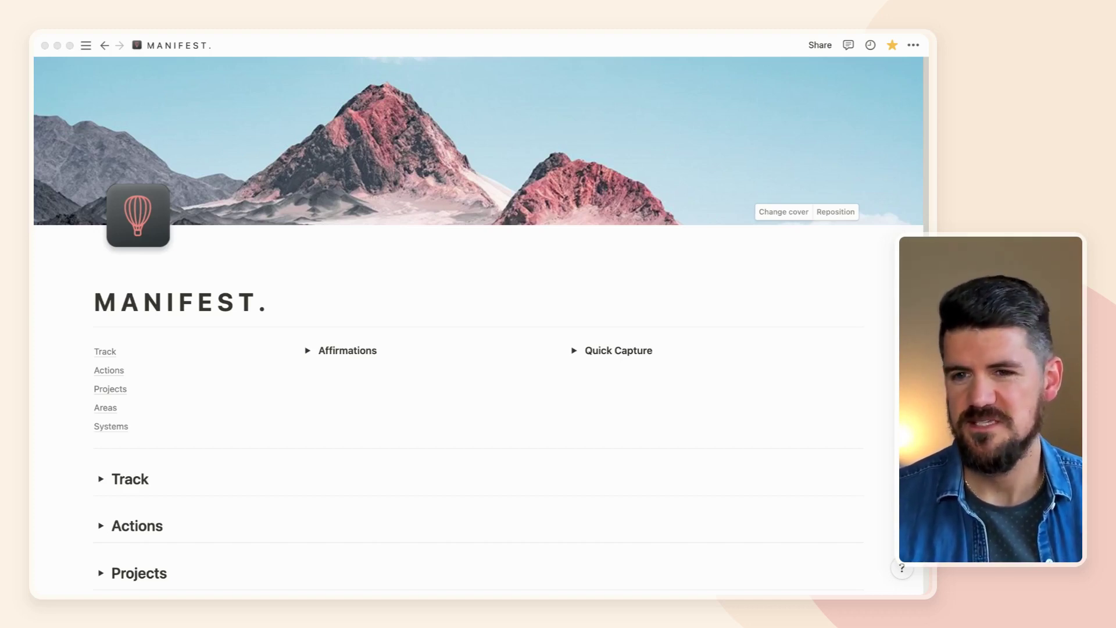
- Expand the Actions section of the MANIFEST. page to show its table
{"action": "left_click", "coordinate": [266, 302]}
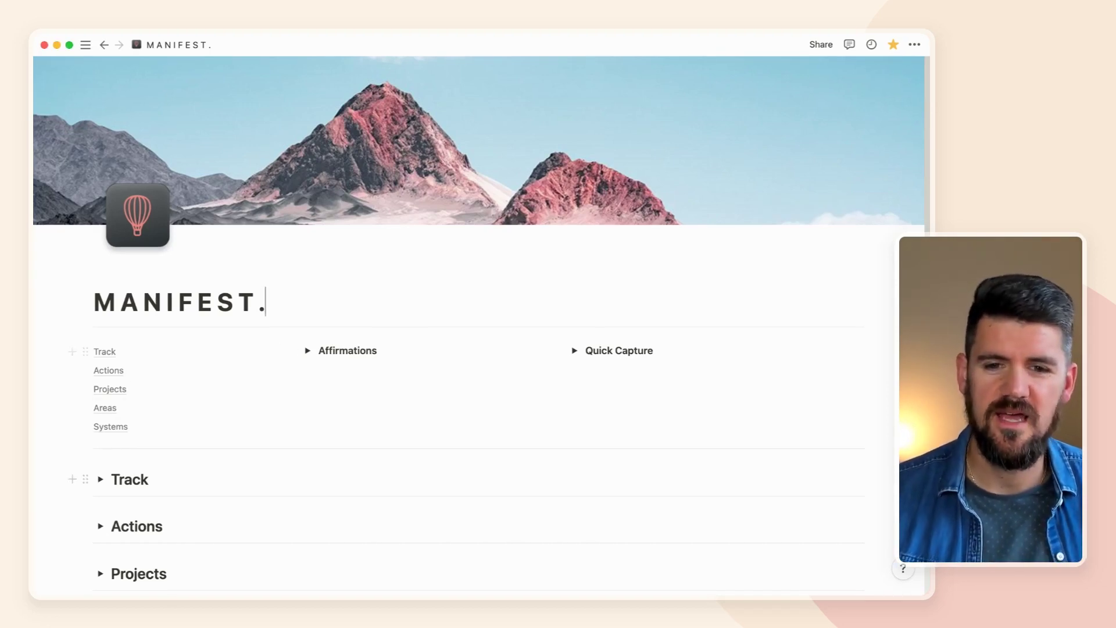
{"action": "left_click", "coordinate": [100, 526]}
{"action": "scroll", "coordinate": [465, 349], "scroll_direction": "down", "scroll_amount": 6}
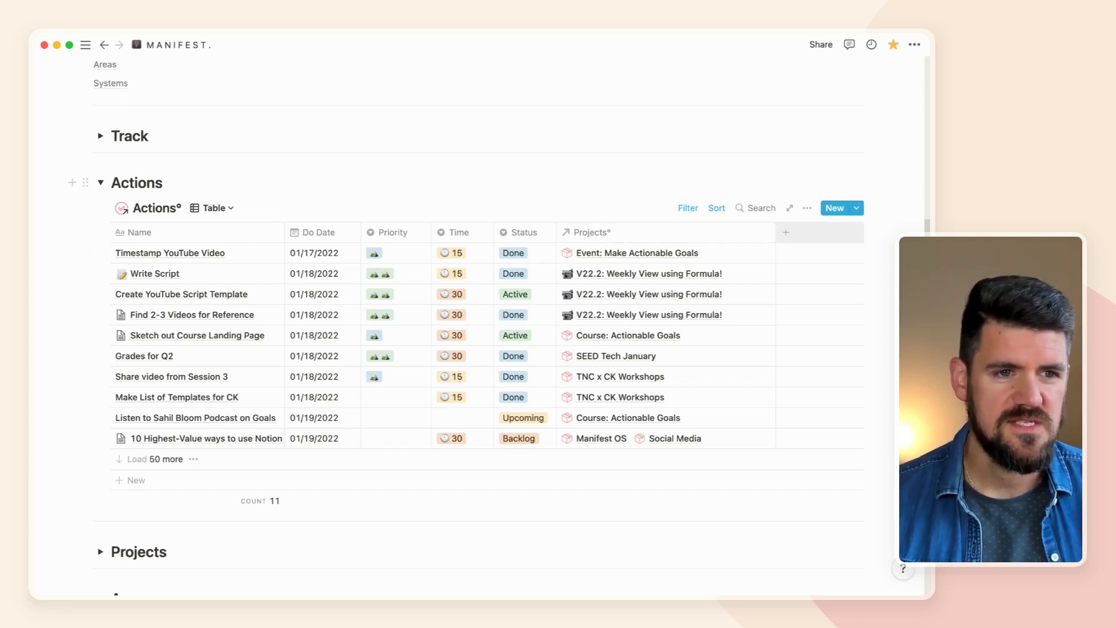
- Add a formula property named "Day of the Week" at the end of the Actions table
{"action": "left_click", "coordinate": [786, 232]}
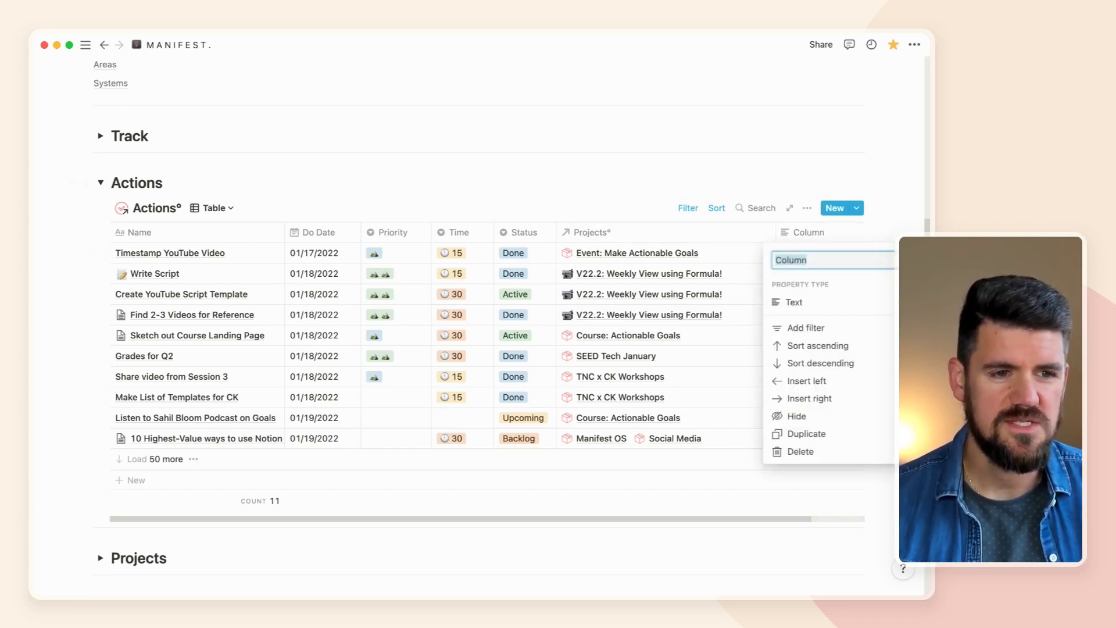
{"action": "left_click", "coordinate": [794, 301]}
{"action": "scroll", "coordinate": [674, 389], "scroll_direction": "down", "scroll_amount": 1}
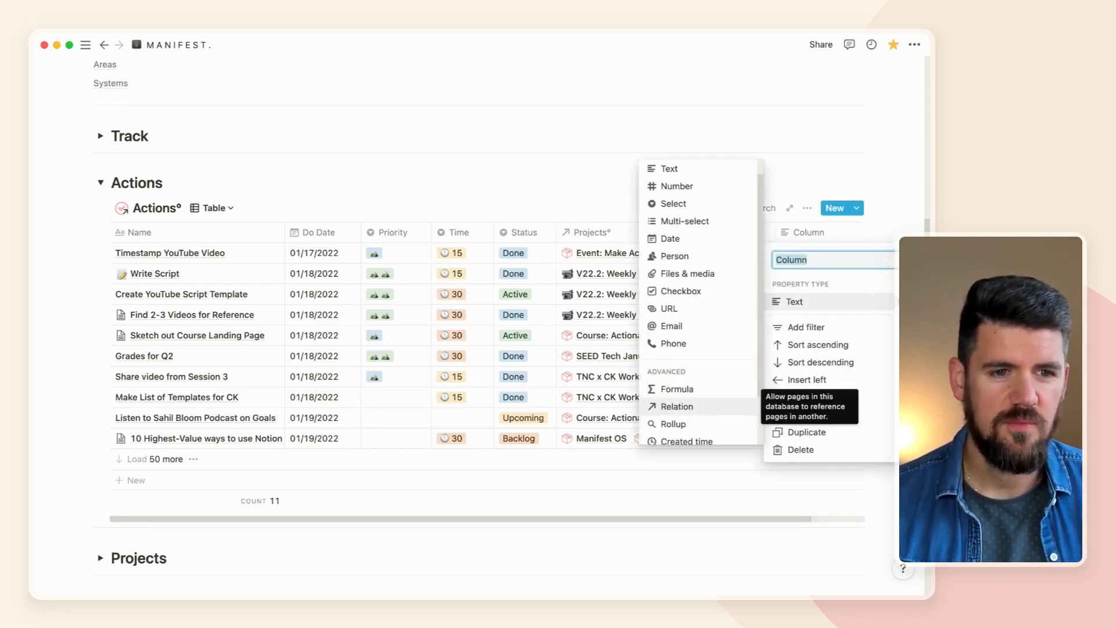
{"action": "left_click", "coordinate": [678, 389]}
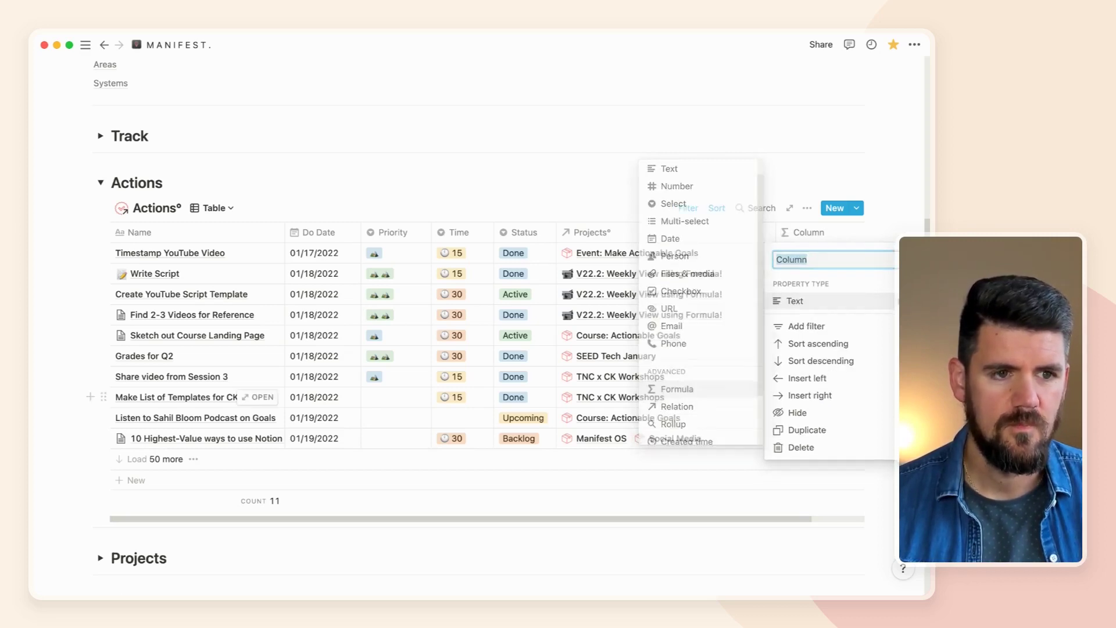
{"action": "key", "text": "Escape"}
{"action": "left_click", "coordinate": [808, 232]}
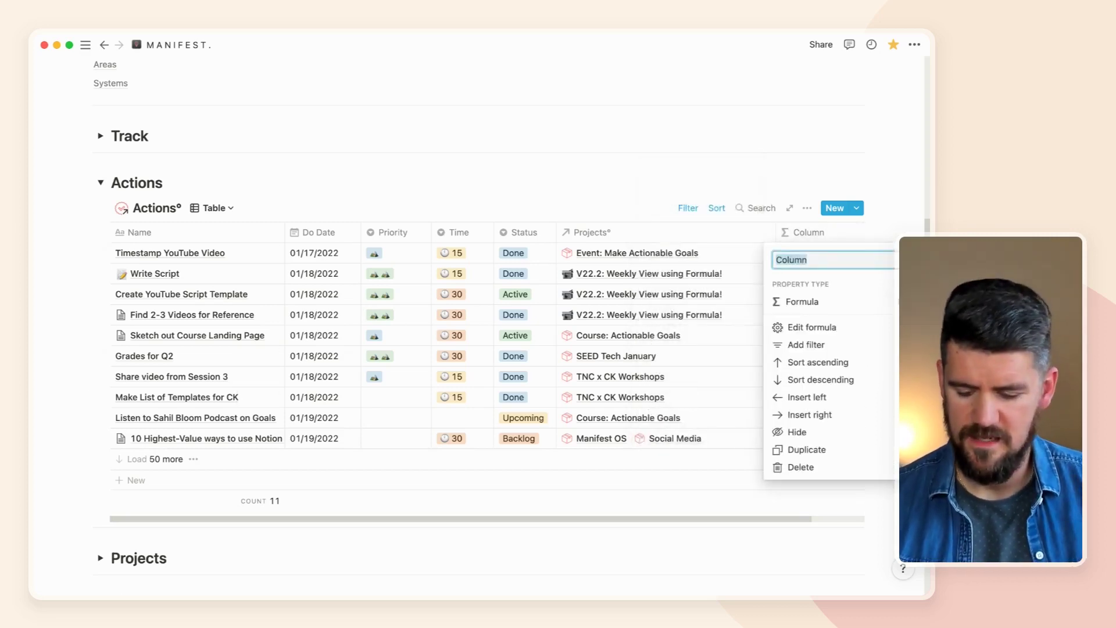
{"action": "type", "text": "Day of t"}
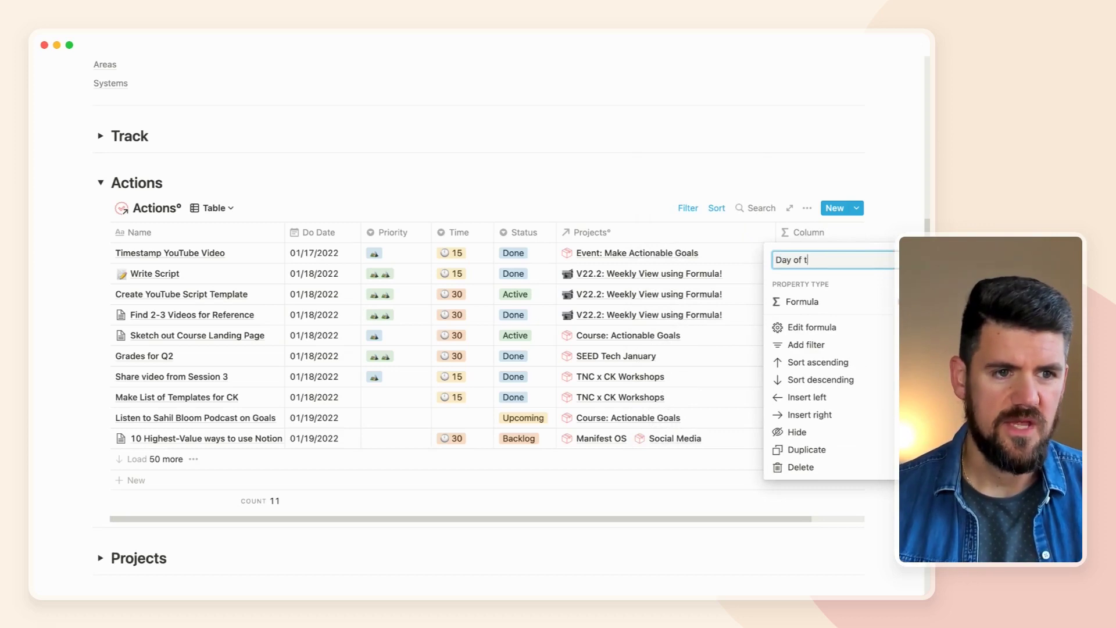
{"action": "type", "text": "he Week"}
{"action": "key", "text": "Return"}
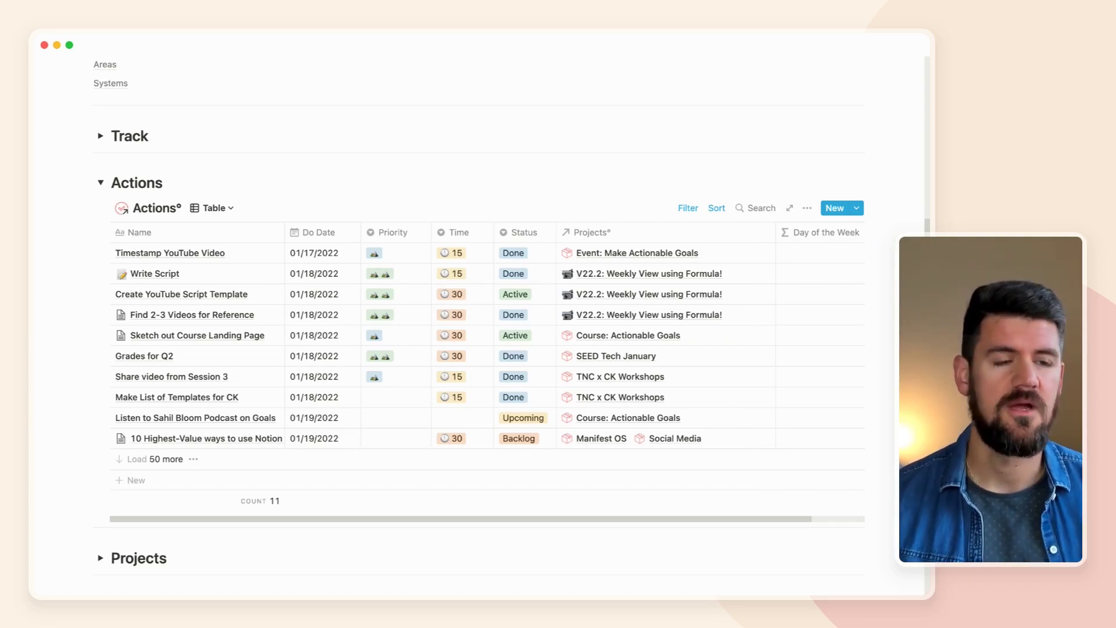
- Start the Day of the Week property's formula with the formatDate( function
{"action": "scroll", "coordinate": [488, 337], "scroll_direction": "right", "scroll_amount": 2}
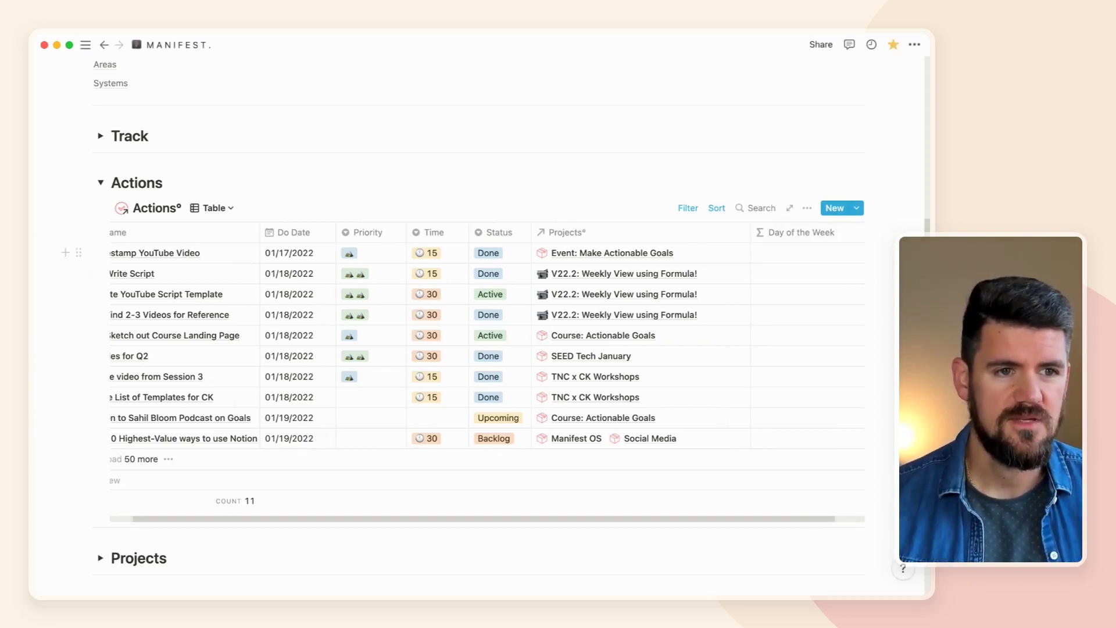
{"action": "scroll", "coordinate": [488, 337], "scroll_direction": "right", "scroll_amount": 2}
{"action": "left_click", "coordinate": [779, 274]}
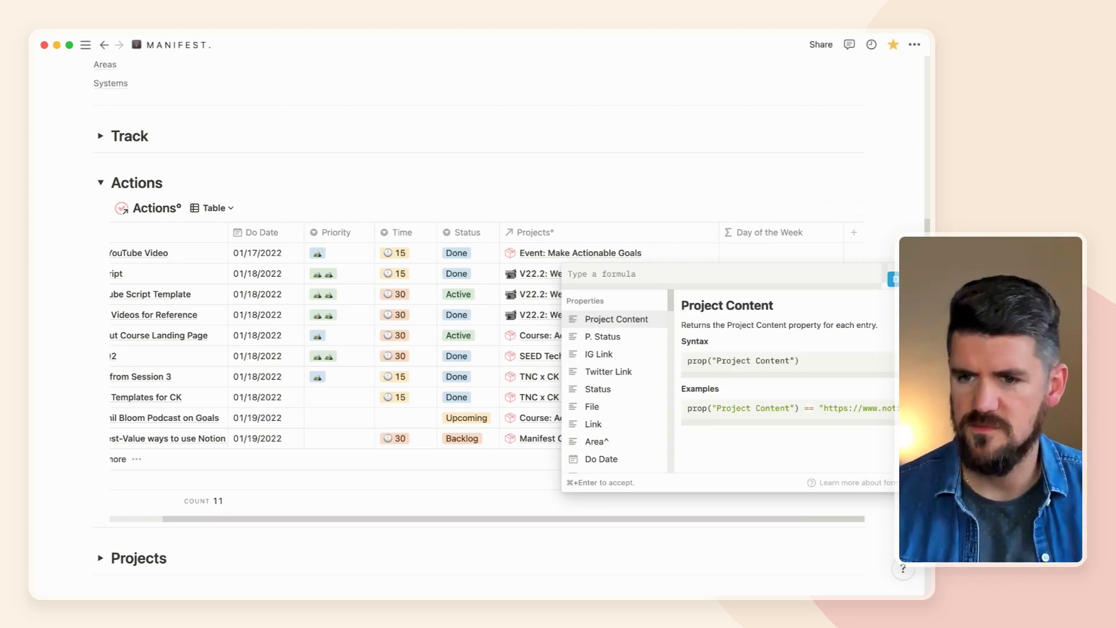
{"action": "type", "text": "fo"}
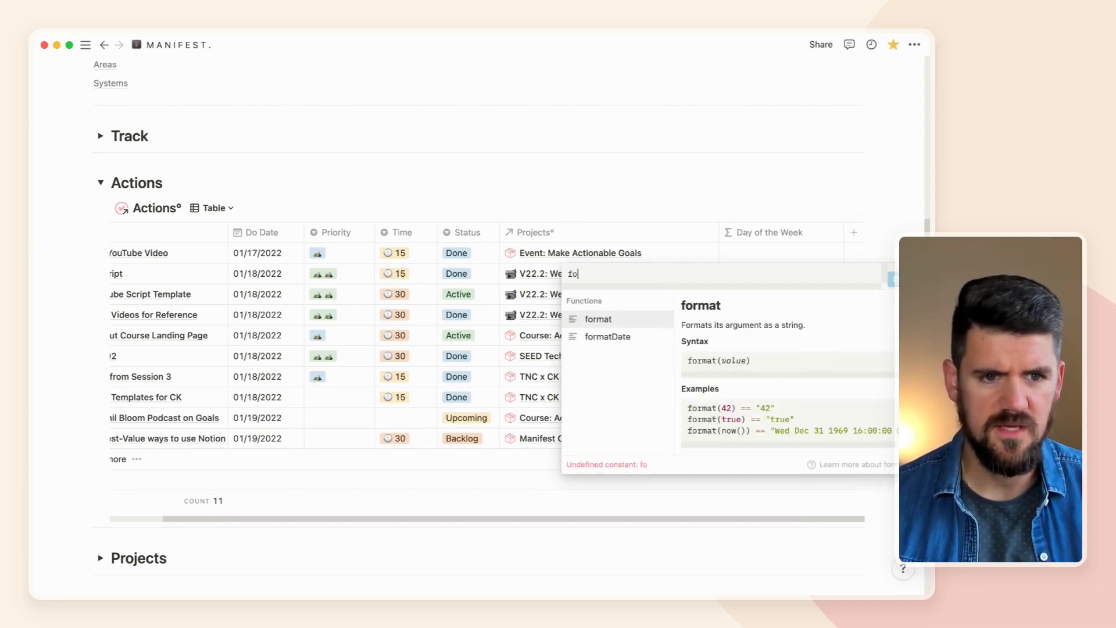
{"action": "type", "text": "rmat(Date"}
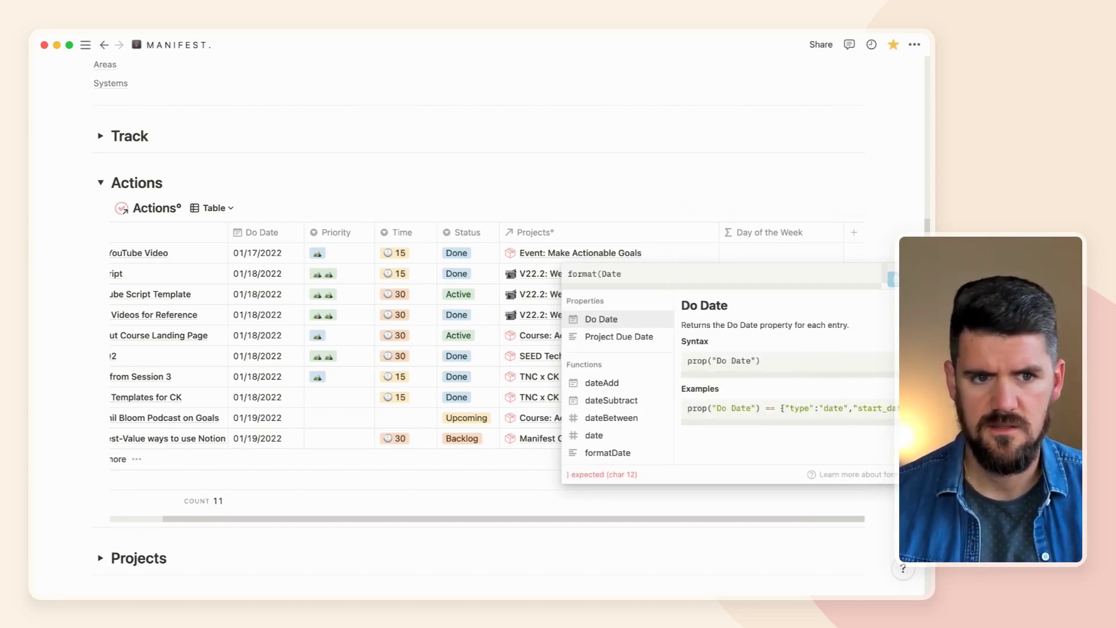
{"action": "key", "text": "BackSpace"}
{"action": "key", "text": "BackSpace"}
{"action": "key", "text": "BackSpace"}
{"action": "key", "text": "BackSpace"}
{"action": "key", "text": "BackSpace"}
{"action": "type", "text": "Date("}
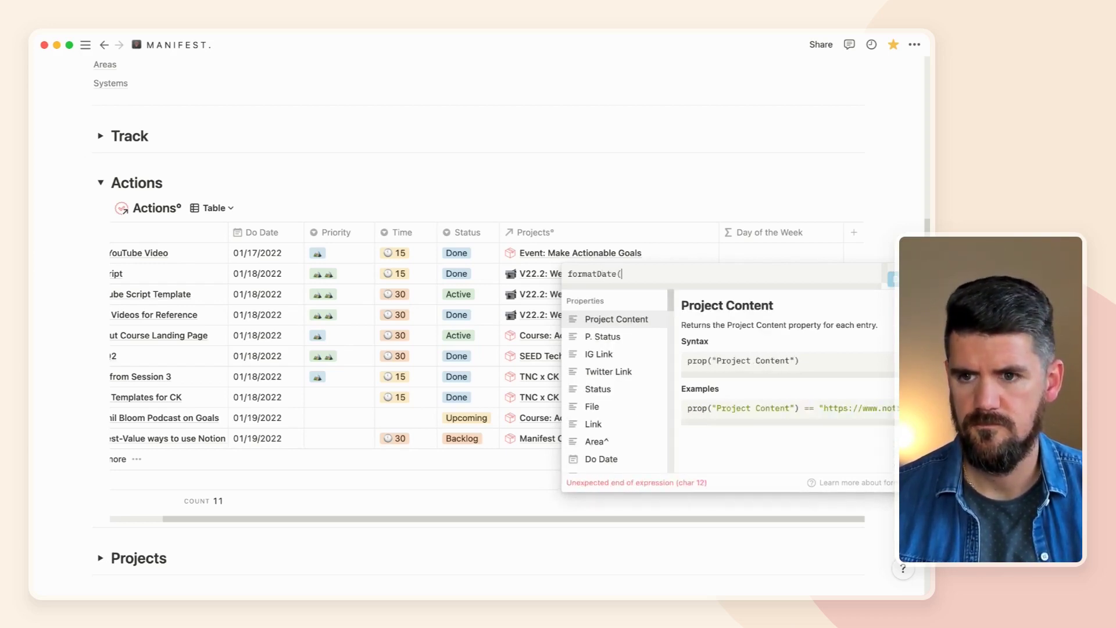
- Complete the Day of the Week formula as formatDate(prop("Do Date"), "dddd") and apply it
{"action": "type", "text": "prop(\""}
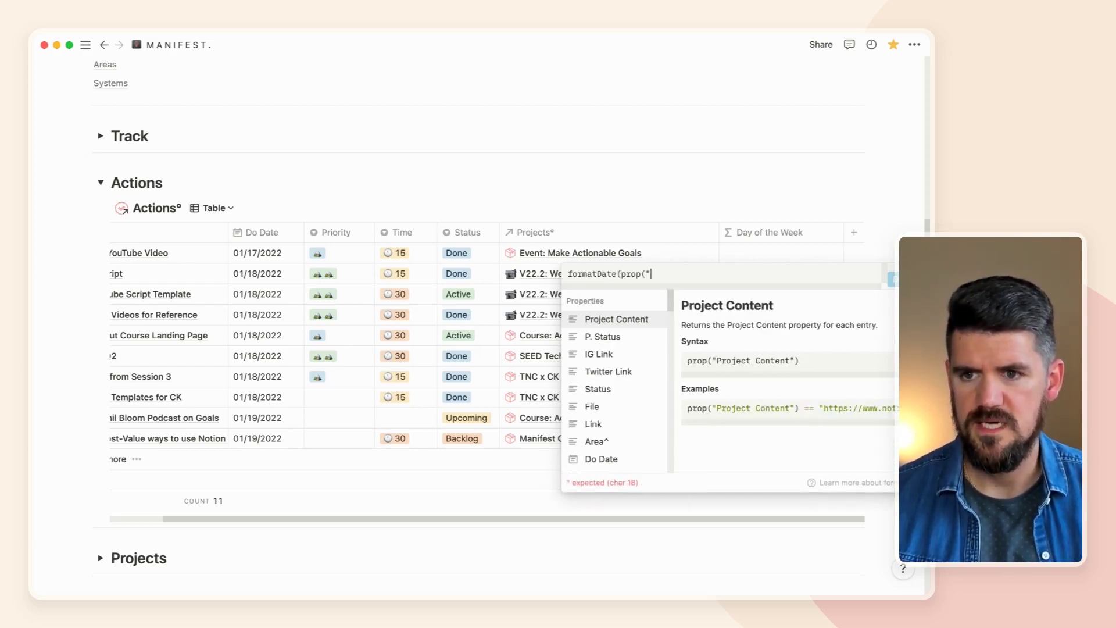
{"action": "type", "text": "Do Date"}
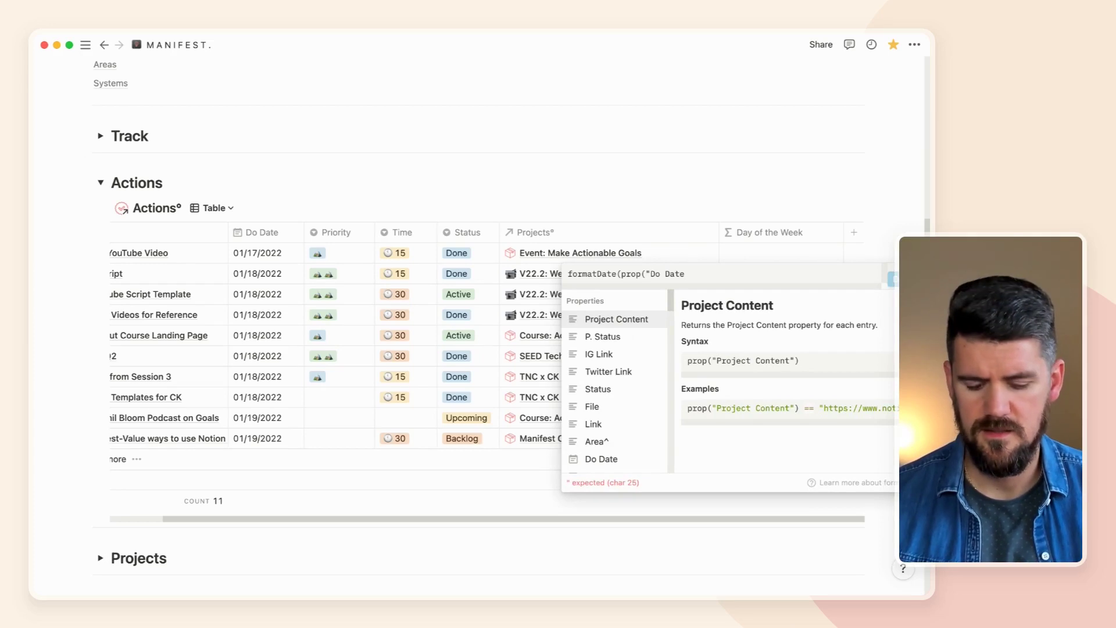
{"action": "type", "text": "\""}
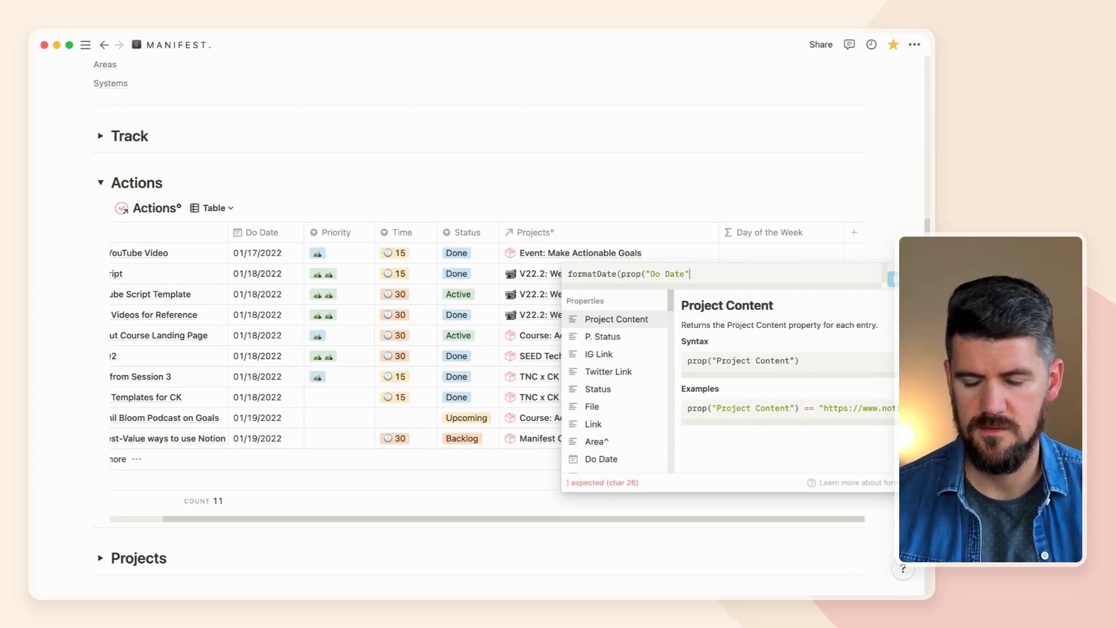
{"action": "type", "text": "), \"dddd\""}
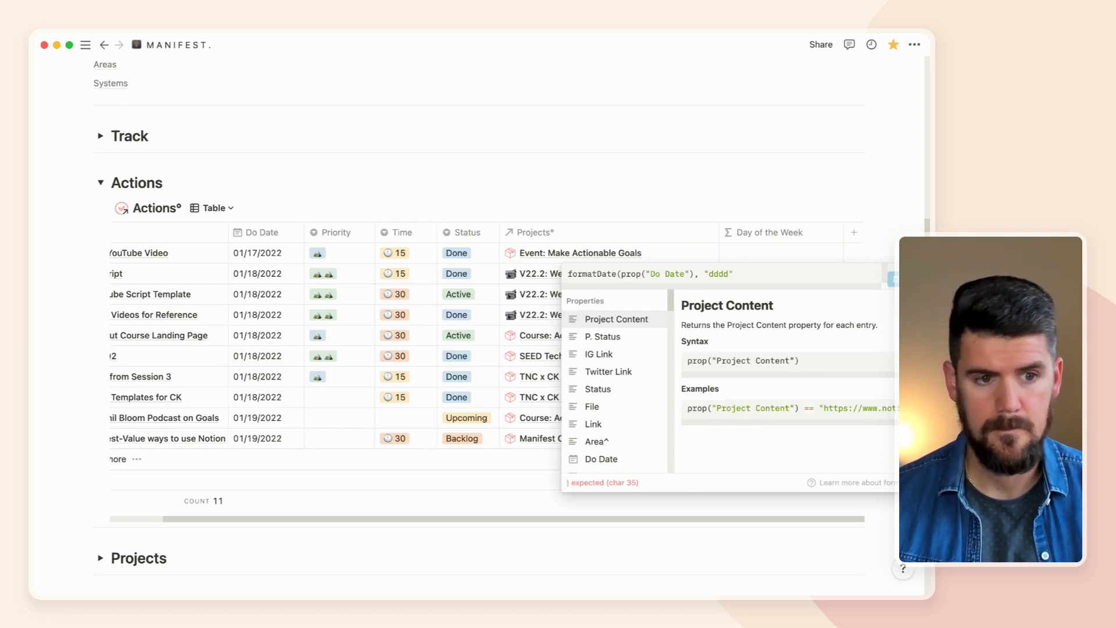
{"action": "type", "text": ")"}
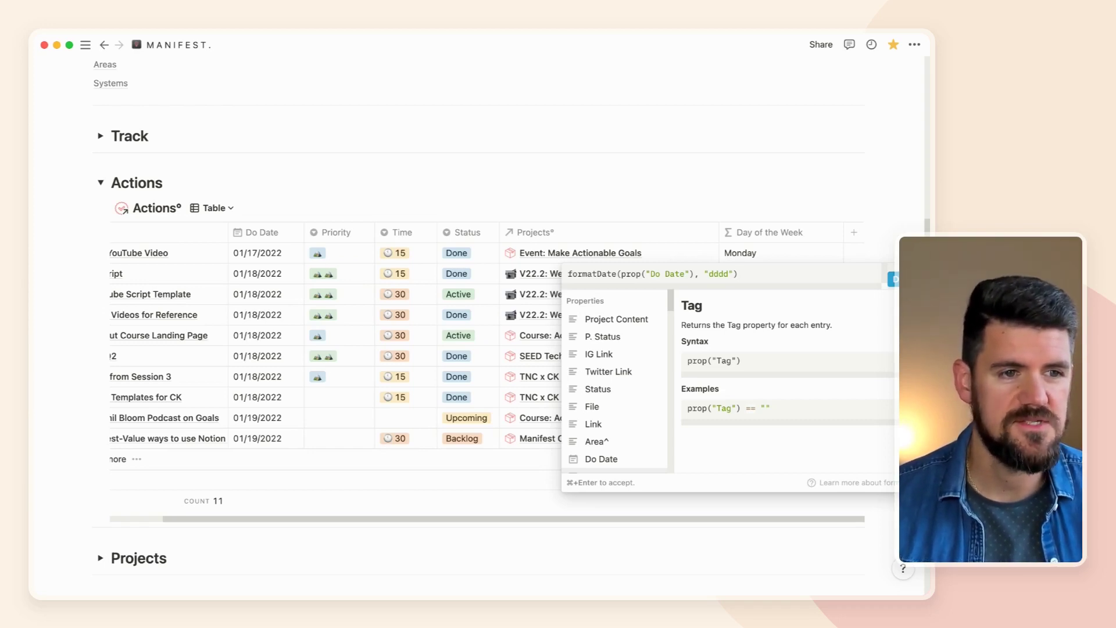
{"action": "left_click", "coordinate": [893, 279]}
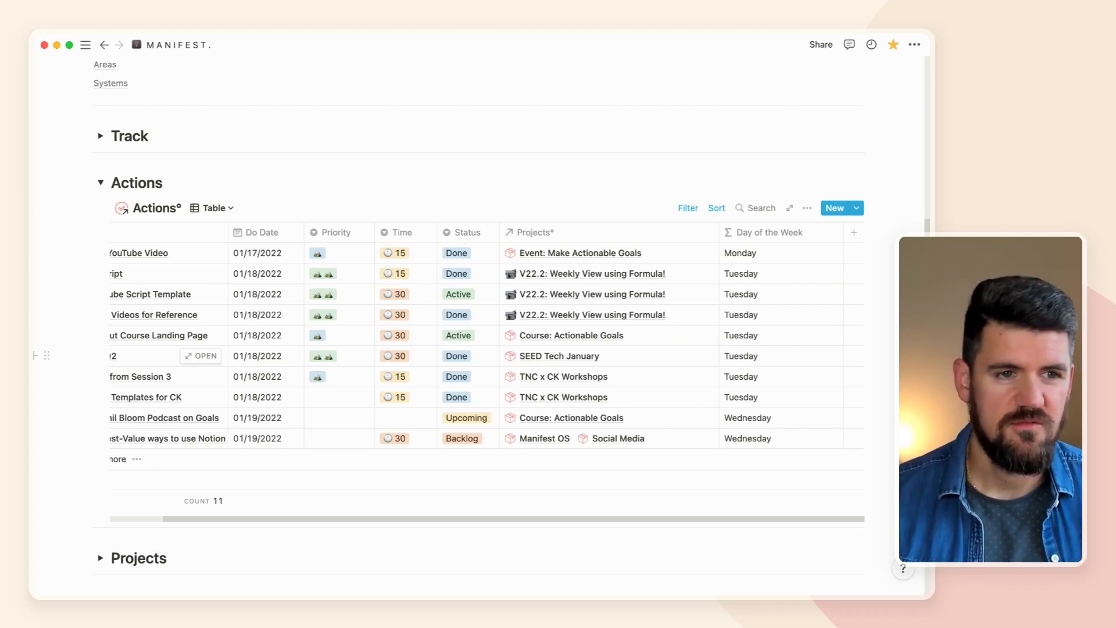
- Add another formula property after Day of the Week and name it "This Week?"
{"action": "scroll", "coordinate": [462, 343], "scroll_direction": "left", "scroll_amount": 2}
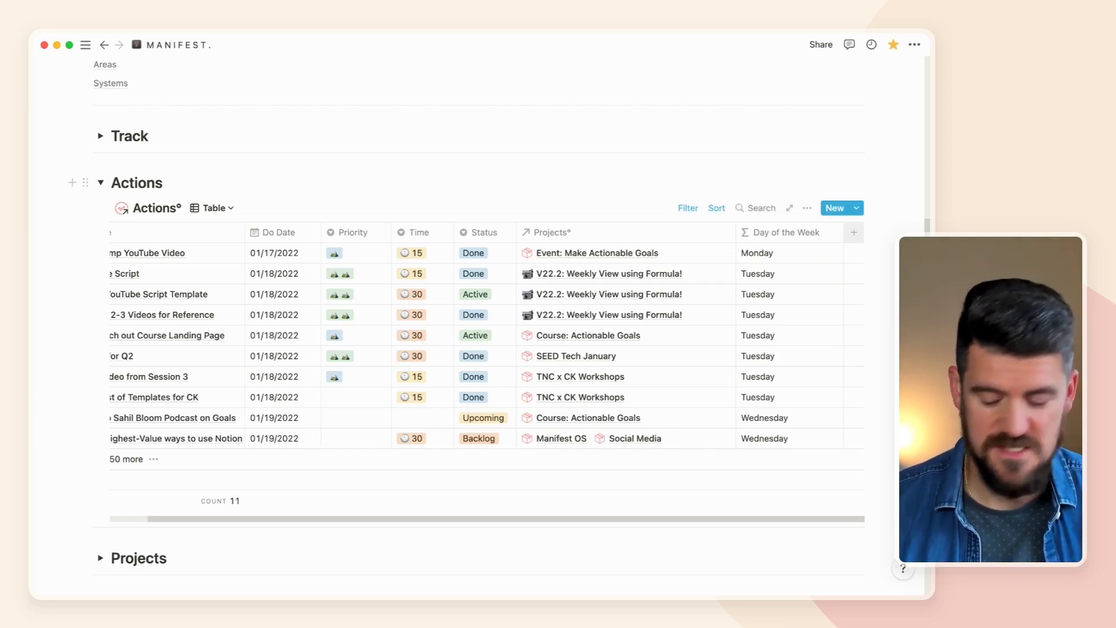
{"action": "left_click", "coordinate": [854, 232]}
{"action": "left_click", "coordinate": [805, 302]}
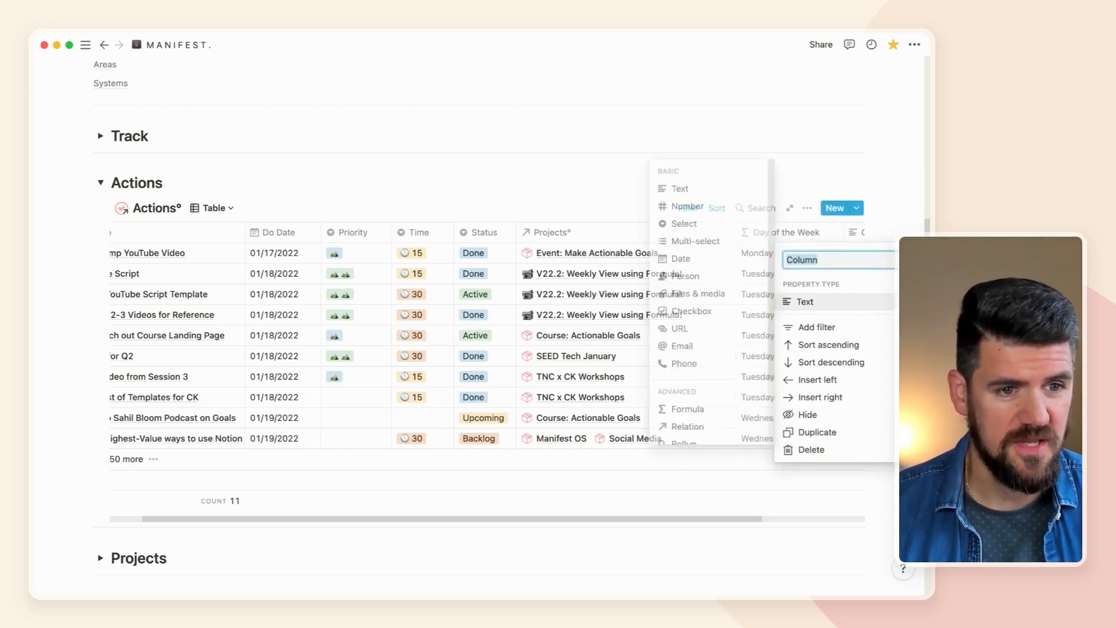
{"action": "key", "text": "Down"}
{"action": "key", "text": "Down"}
{"action": "key", "text": "Down"}
{"action": "key", "text": "Down"}
{"action": "key", "text": "Up"}
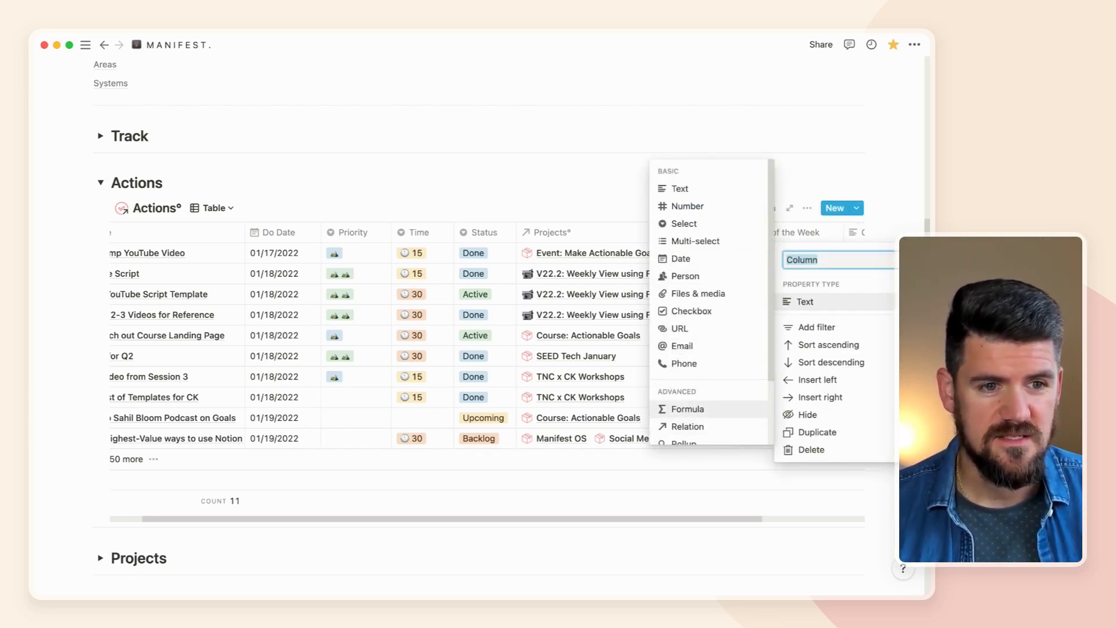
{"action": "key", "text": "Return"}
{"action": "key", "text": "Escape"}
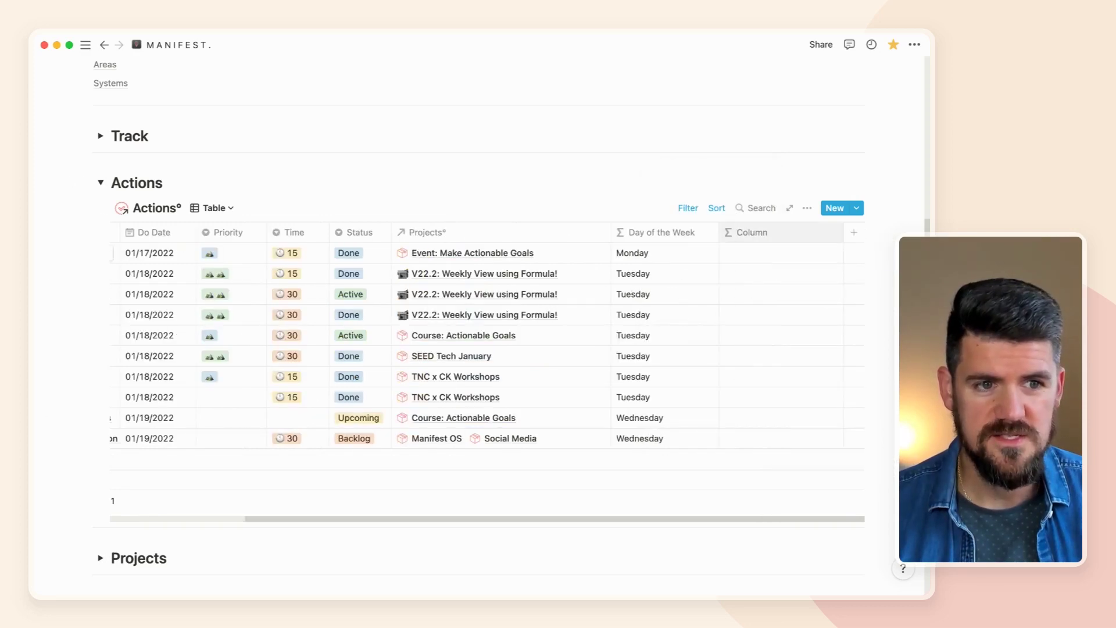
{"action": "left_click", "coordinate": [752, 232]}
{"action": "type", "text": "Th"}
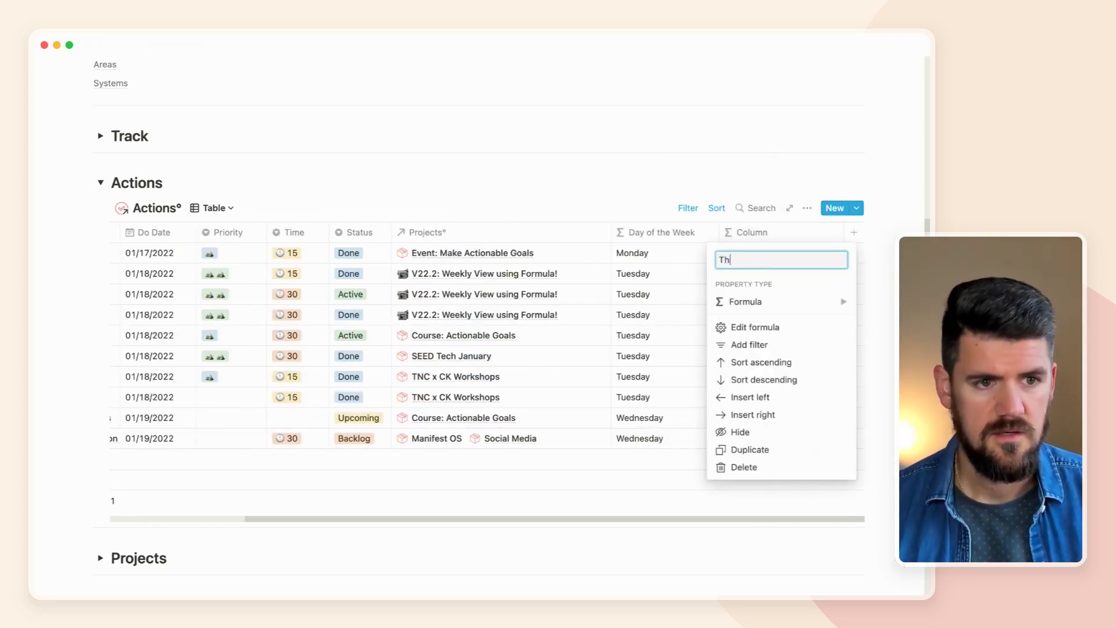
{"action": "type", "text": "is Week?"}
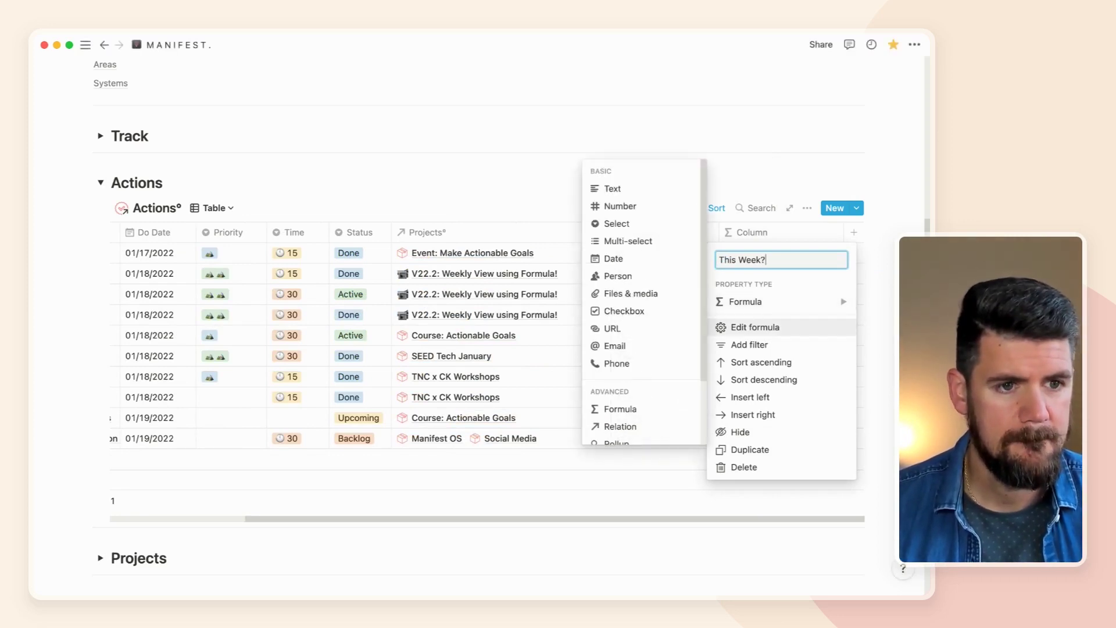
- Start the This Week? property's formula with (formatDate(prop("Do Date"), "w" to get the week of each Do Date
{"action": "left_click", "coordinate": [755, 327]}
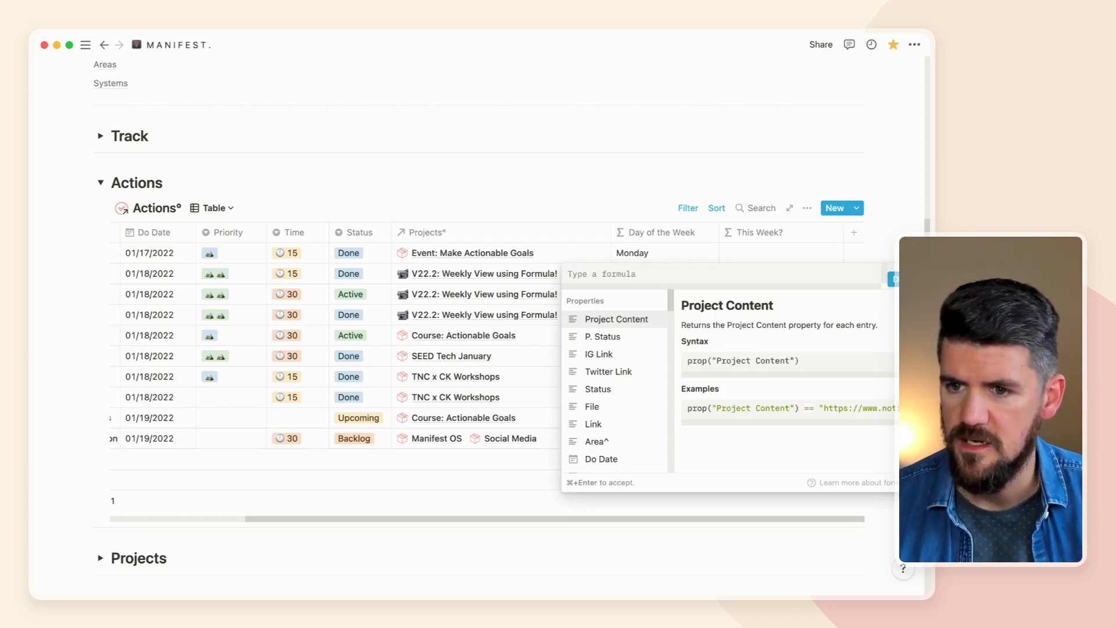
{"action": "type", "text": "(forma"}
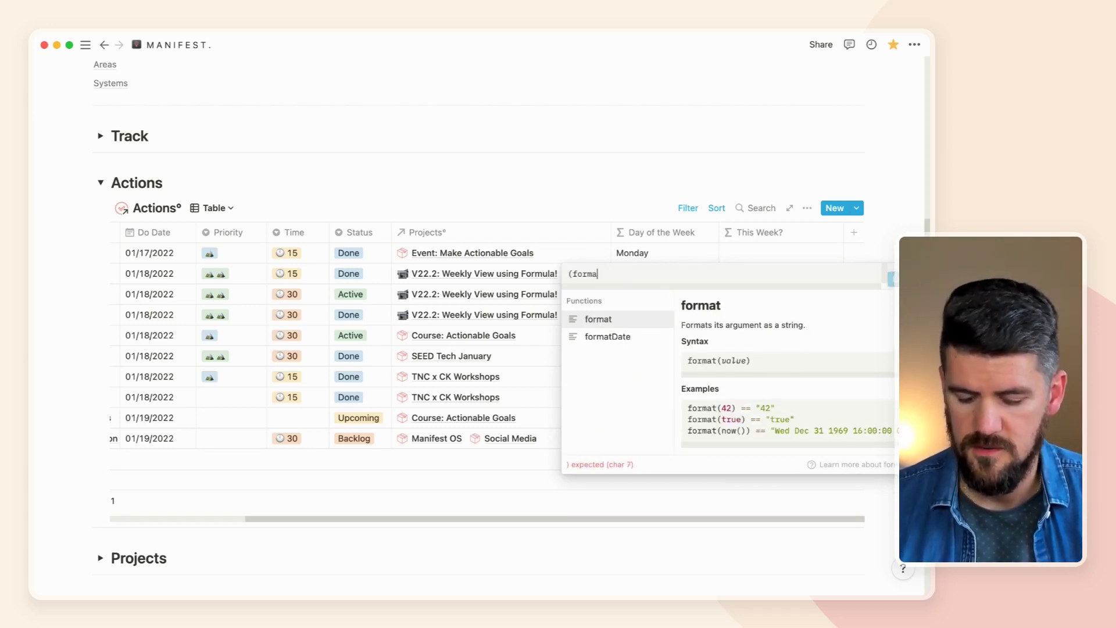
{"action": "type", "text": "tDate"}
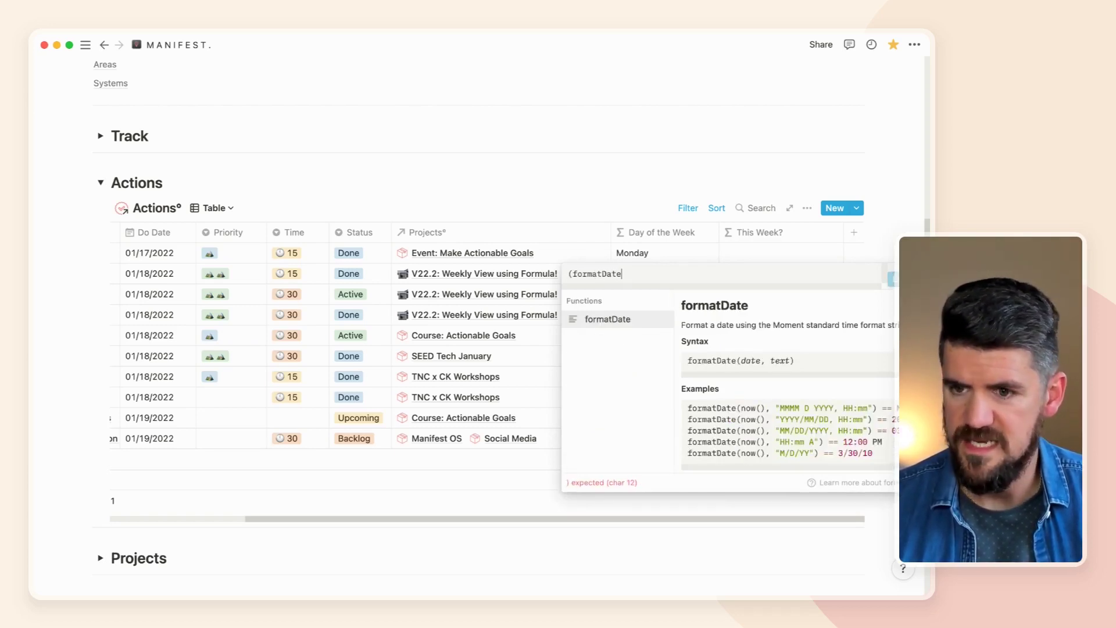
{"action": "type", "text": "(prop"}
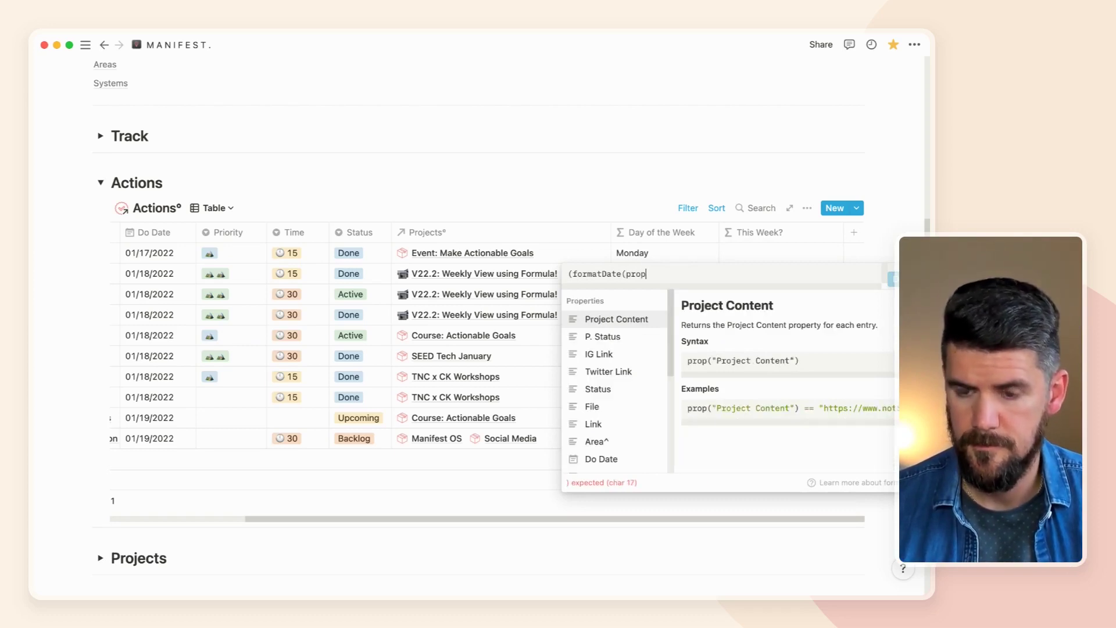
{"action": "type", "text": "(\"Do"}
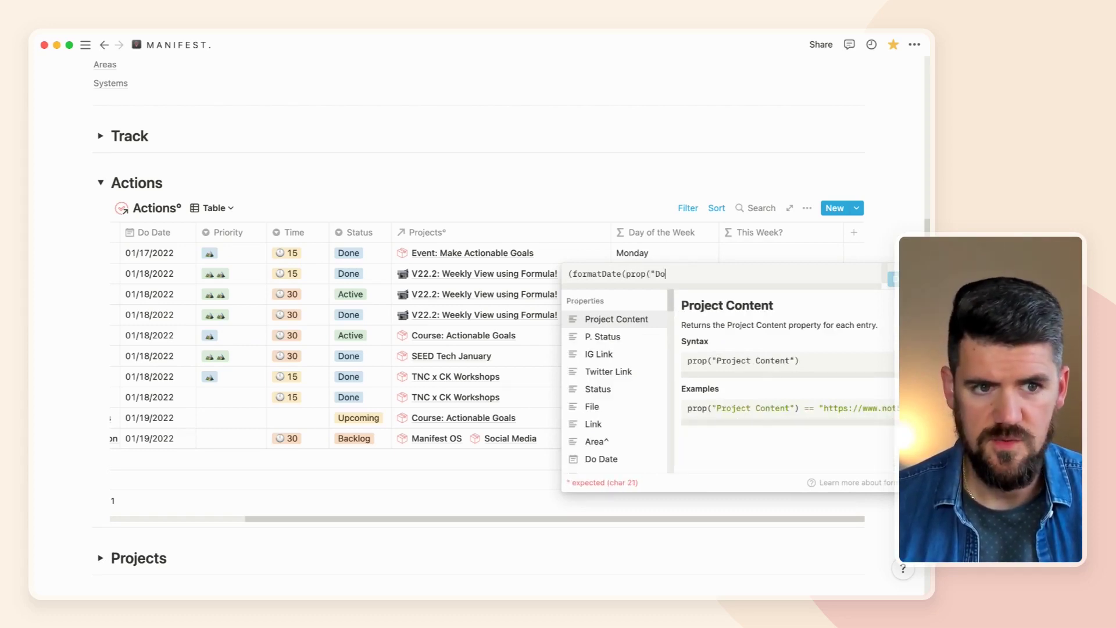
{"action": "type", "text": " Date"}
{"action": "type", "text": "\")"}
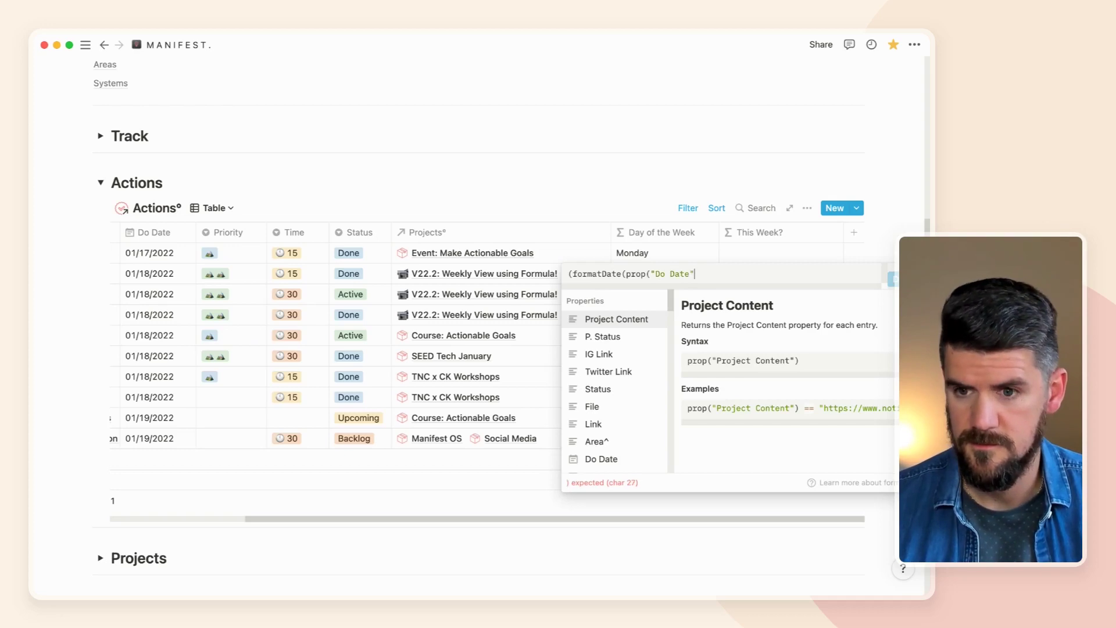
{"action": "type", "text": ", "}
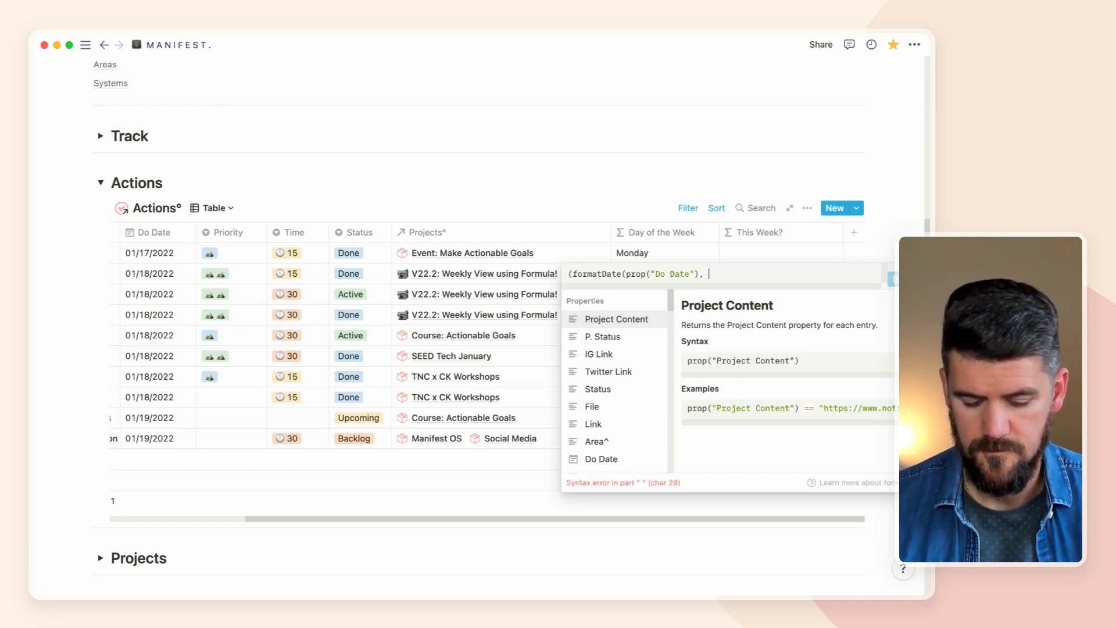
{"action": "type", "text": "\"w"}
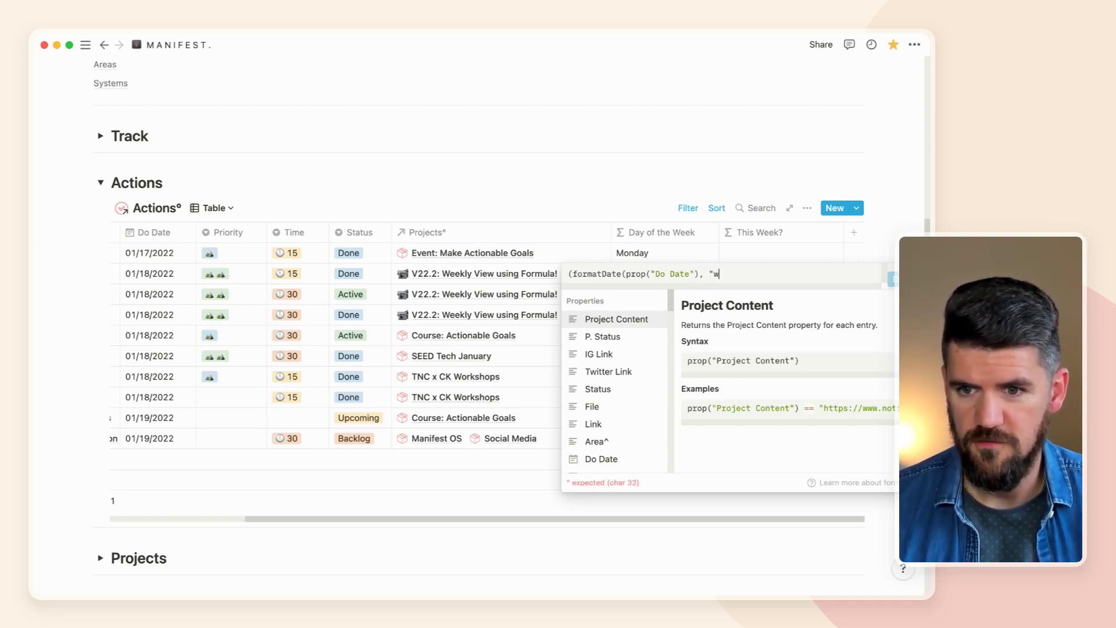
{"action": "type", "text": "\""}
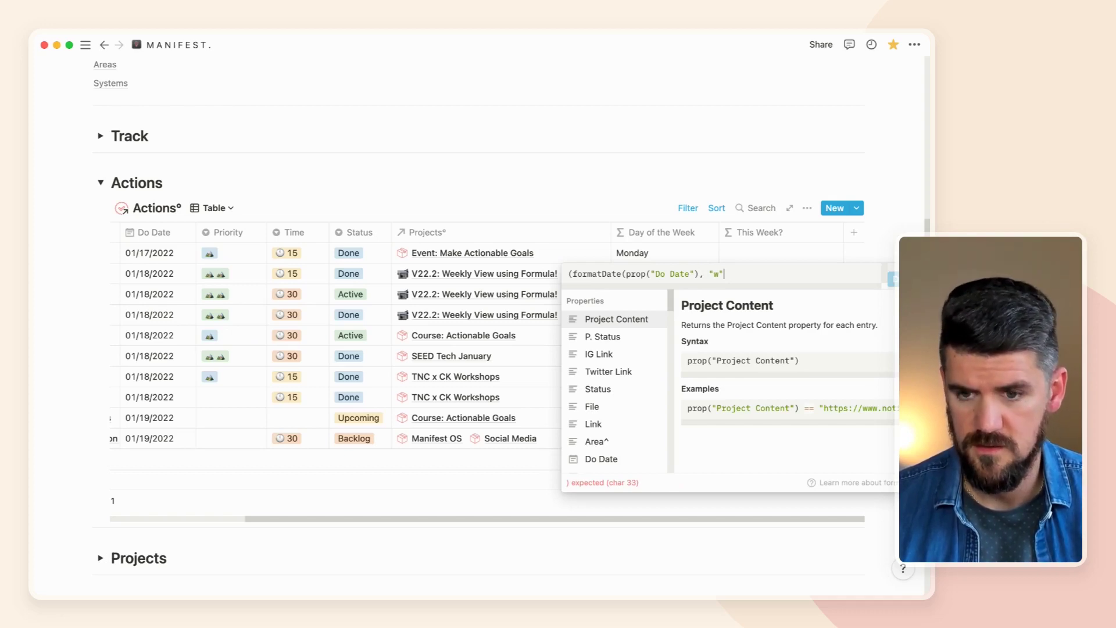
- Compare the Do Date week with the current week by continuing the formula with ) == formatDate(now(), "w"))
{"action": "type", "text": ") =="}
{"action": "type", "text": " formatDate"}
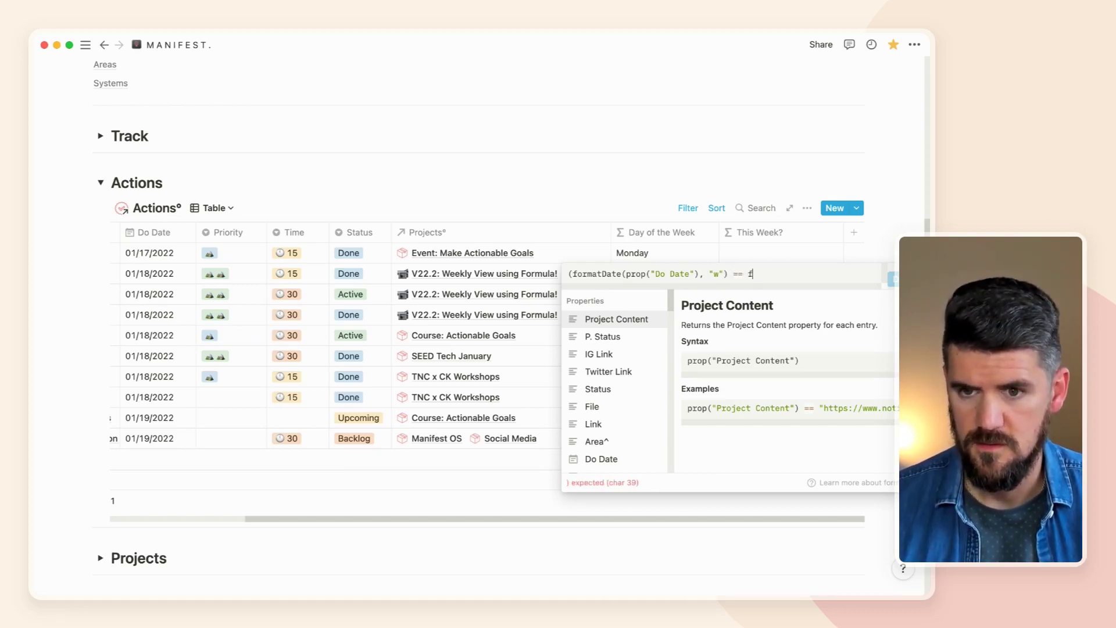
{"action": "type", "text": "(now"}
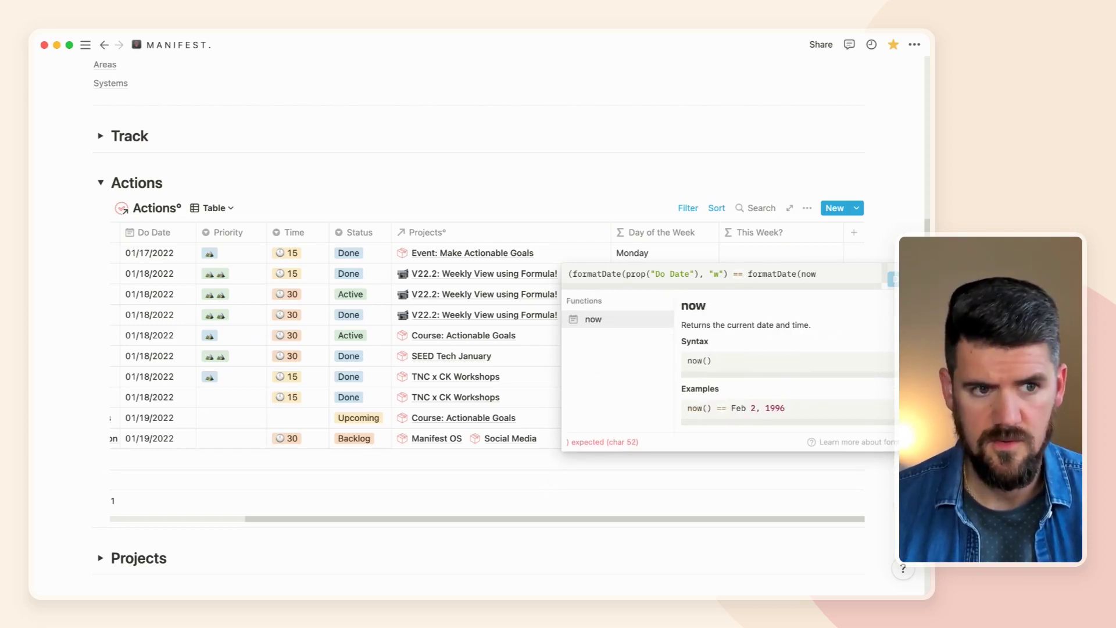
{"action": "type", "text": ")"}
{"action": "key", "text": "BackSpace"}
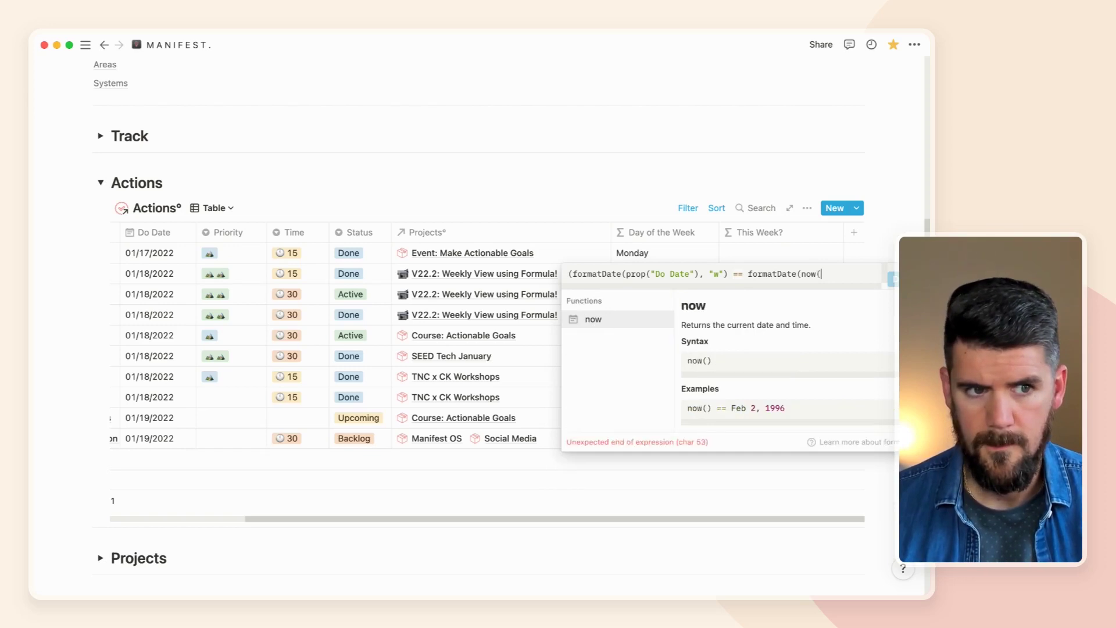
{"action": "type", "text": "(), \"w"}
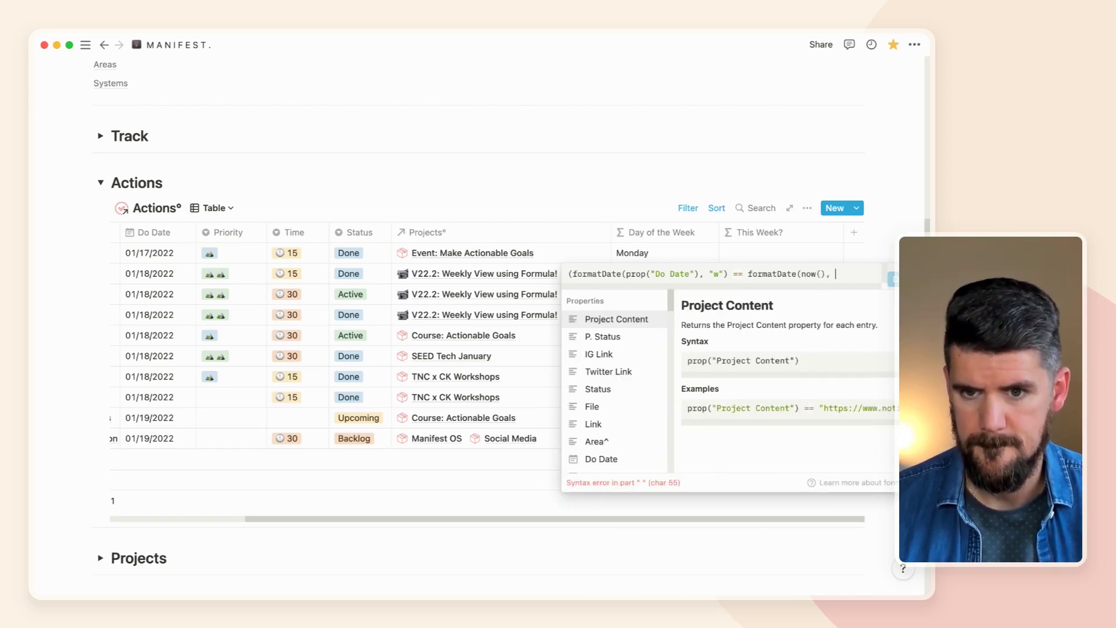
{"action": "type", "text": "\"))"}
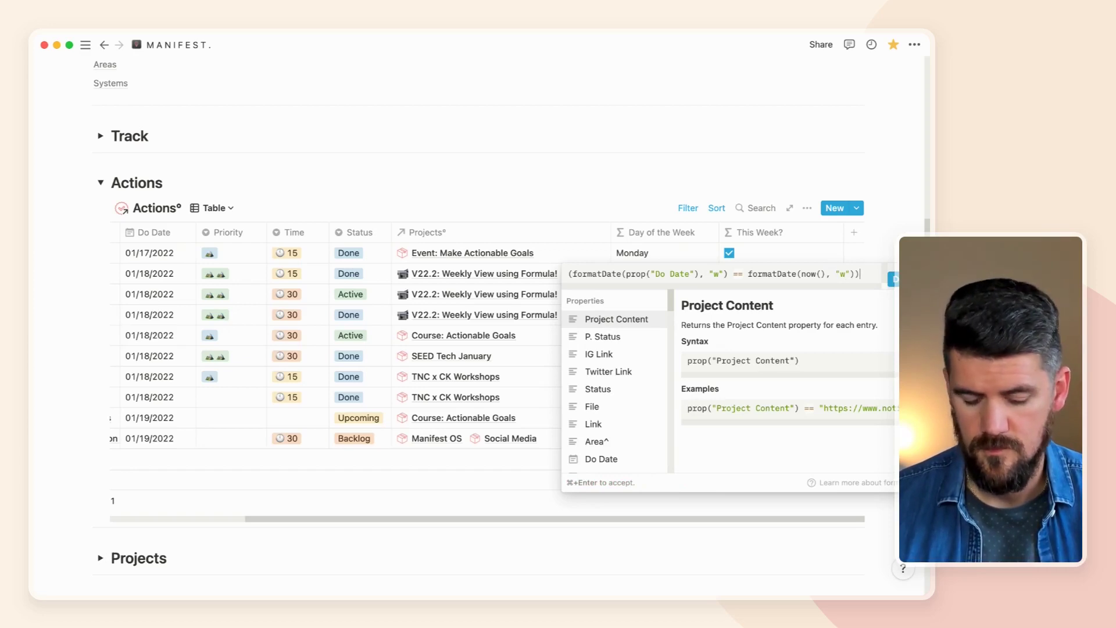
- Finish the This Week? formula with ? "This Week" : "Not This Week" and apply it
{"action": "type", "text": " ?"}
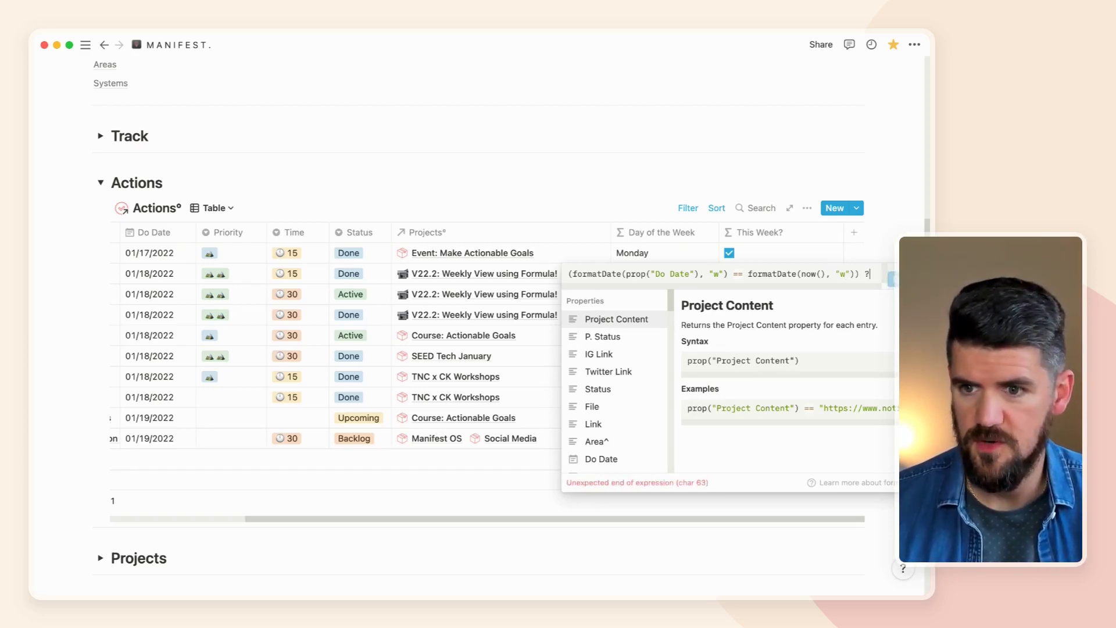
{"action": "type", "text": " \""}
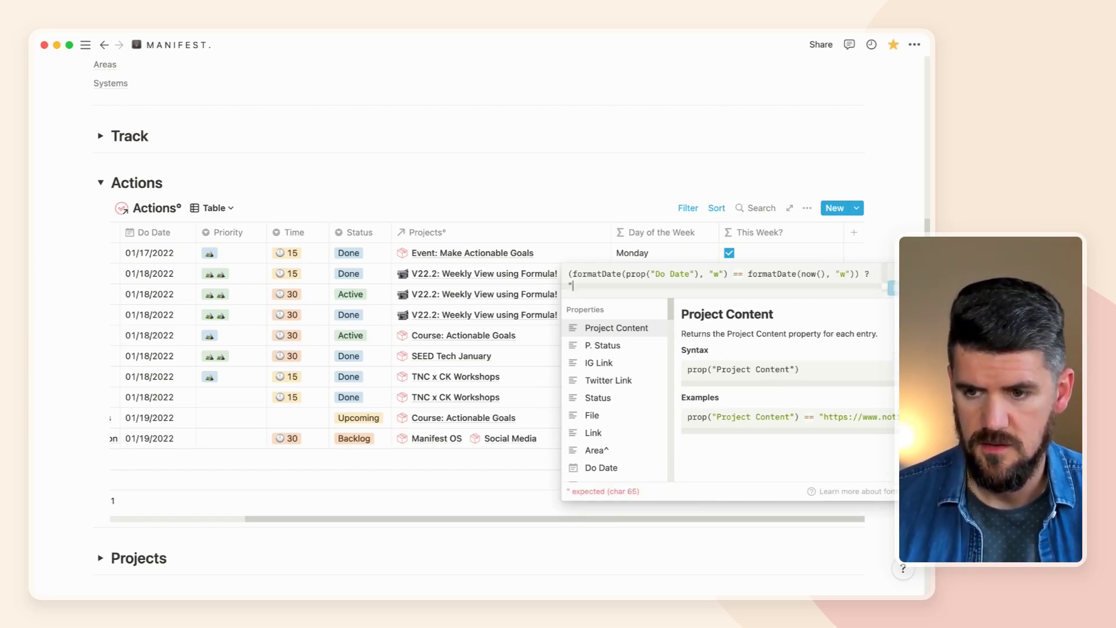
{"action": "type", "text": "This Week\" "}
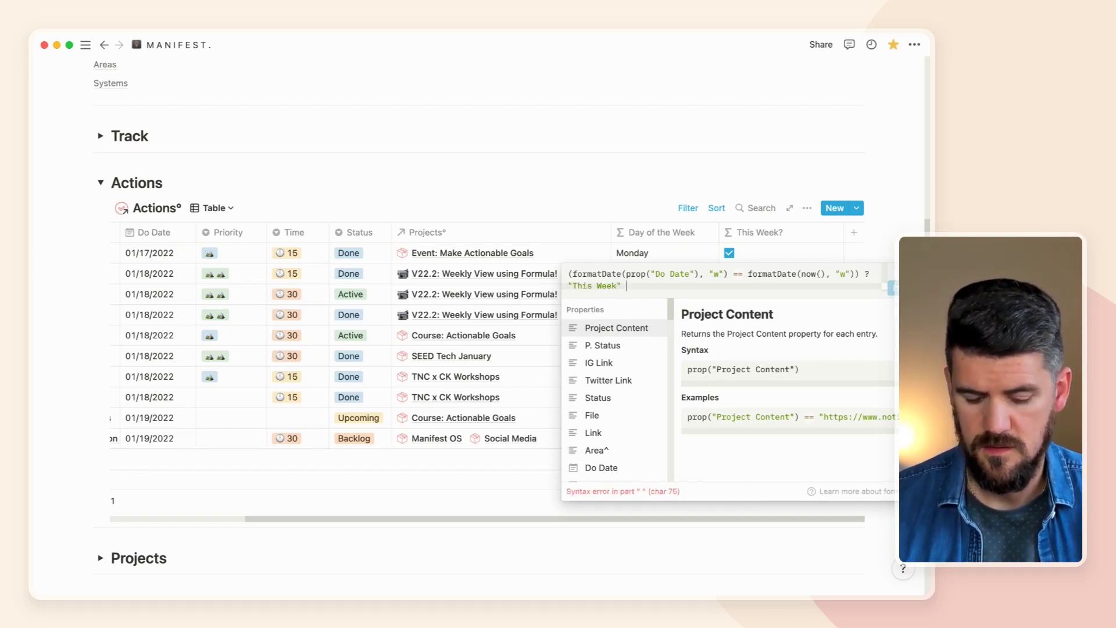
{"action": "type", "text": ": \""}
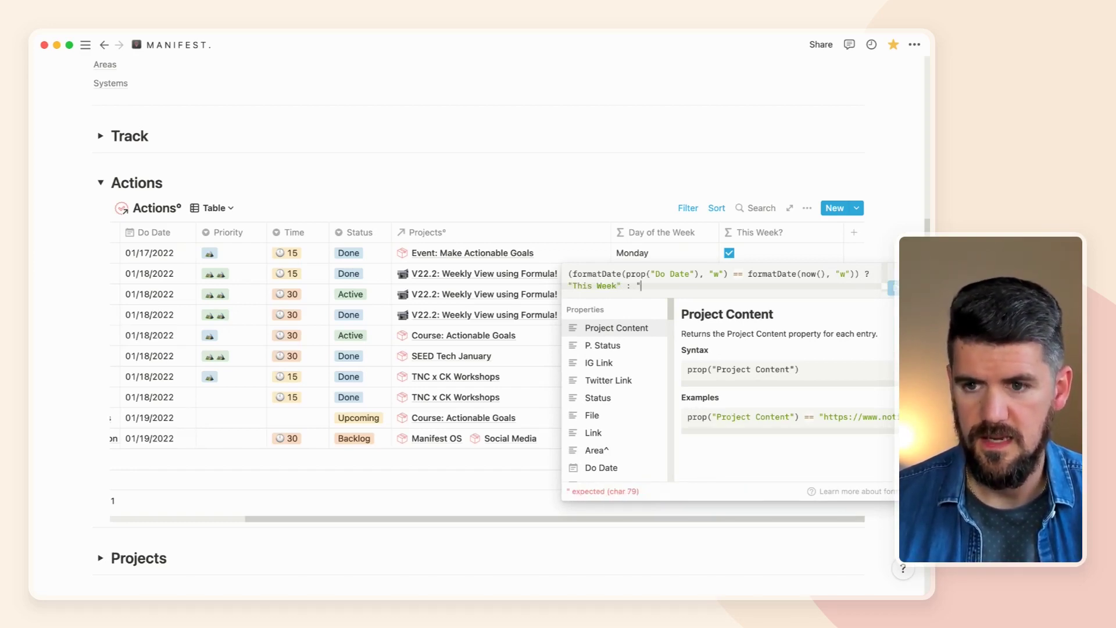
{"action": "type", "text": "No"}
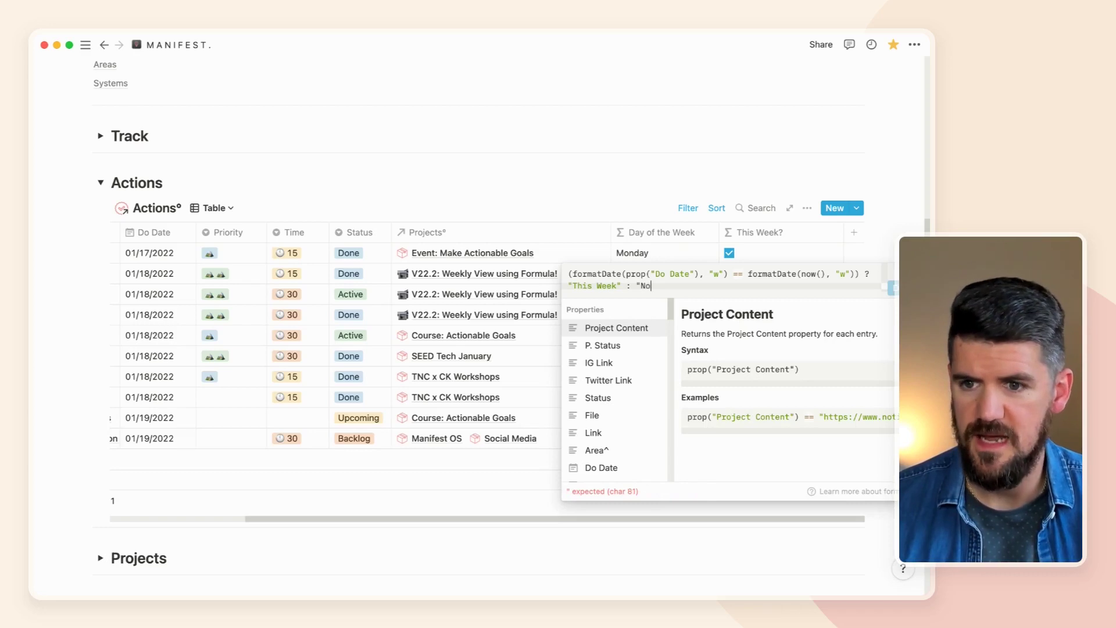
{"action": "type", "text": "tThis"}
{"action": "key", "text": "BackSpace"}
{"action": "key", "text": "BackSpace"}
{"action": "key", "text": "BackSpace"}
{"action": "key", "text": "BackSpace"}
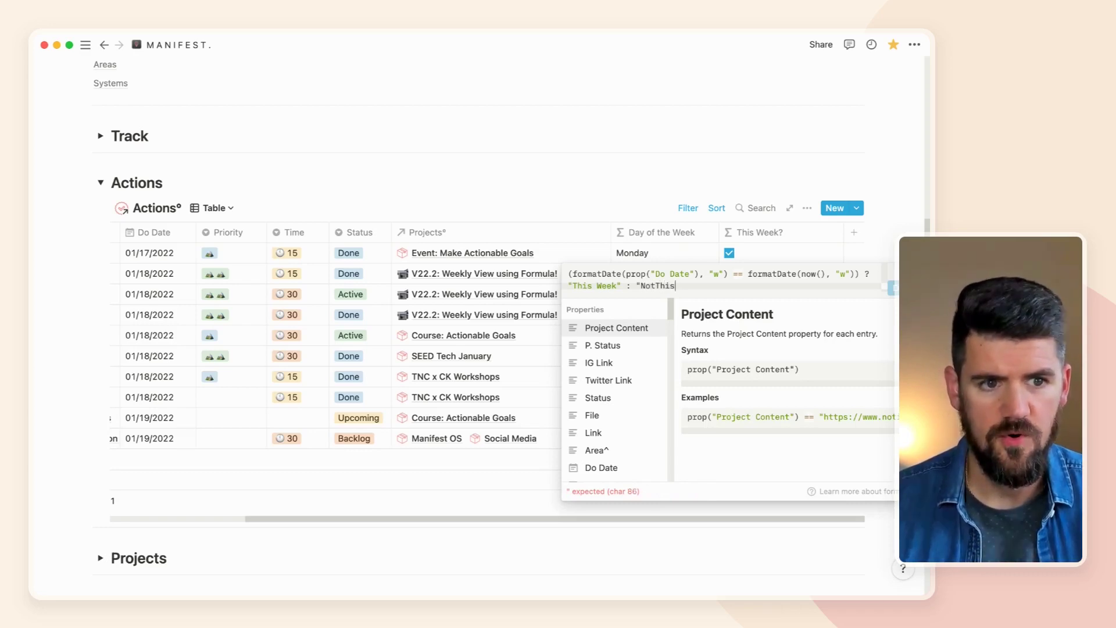
{"action": "type", "text": "This Week"}
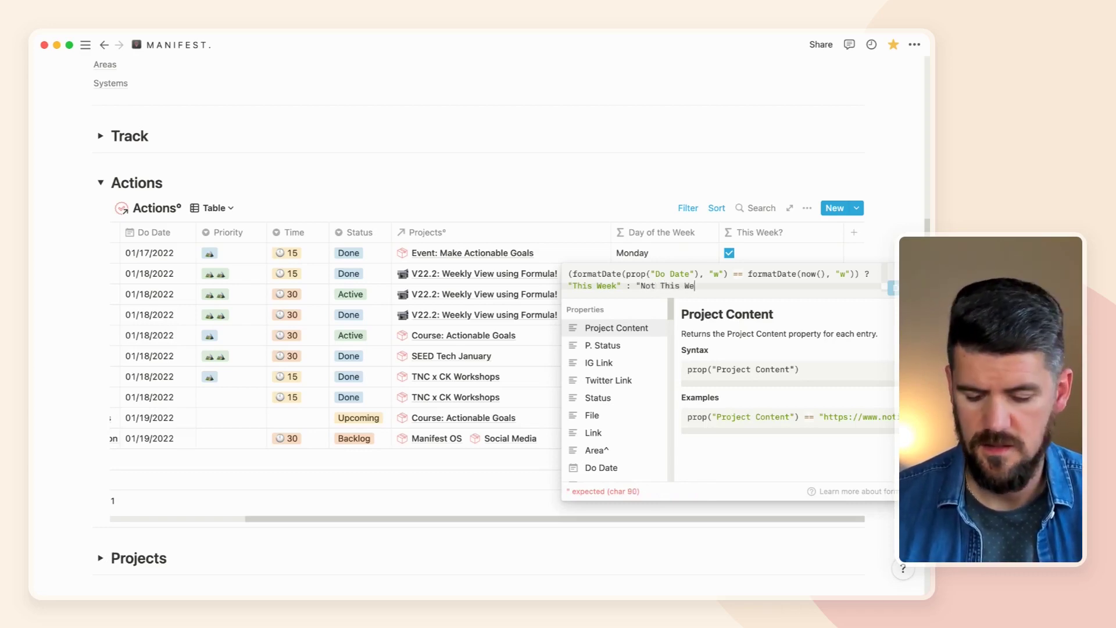
{"action": "type", "text": "\""}
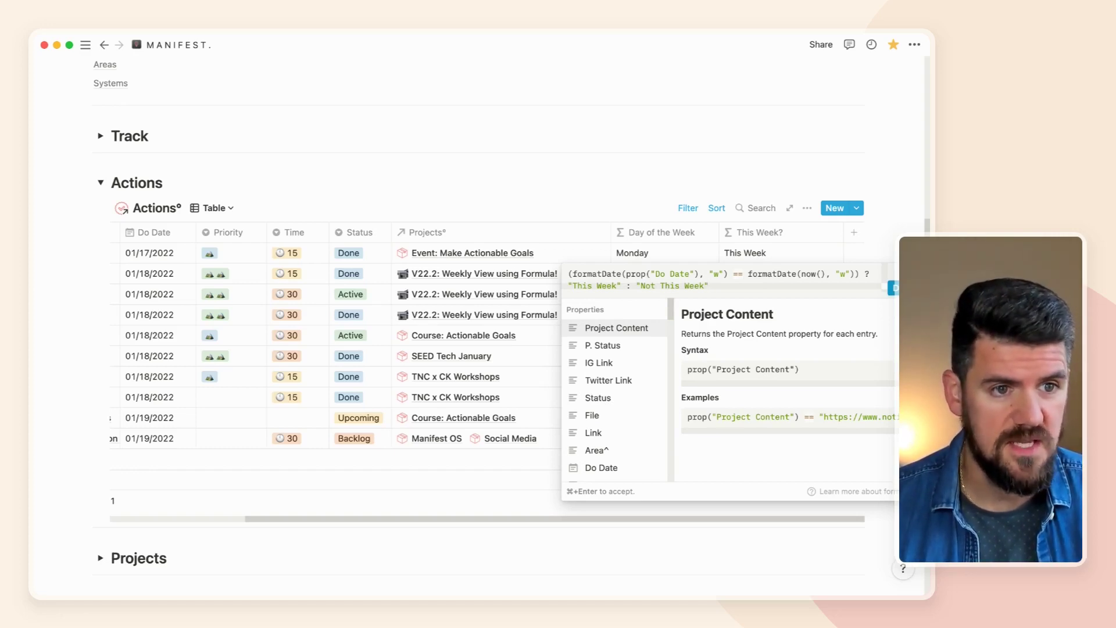
{"action": "key", "text": "super+Return"}
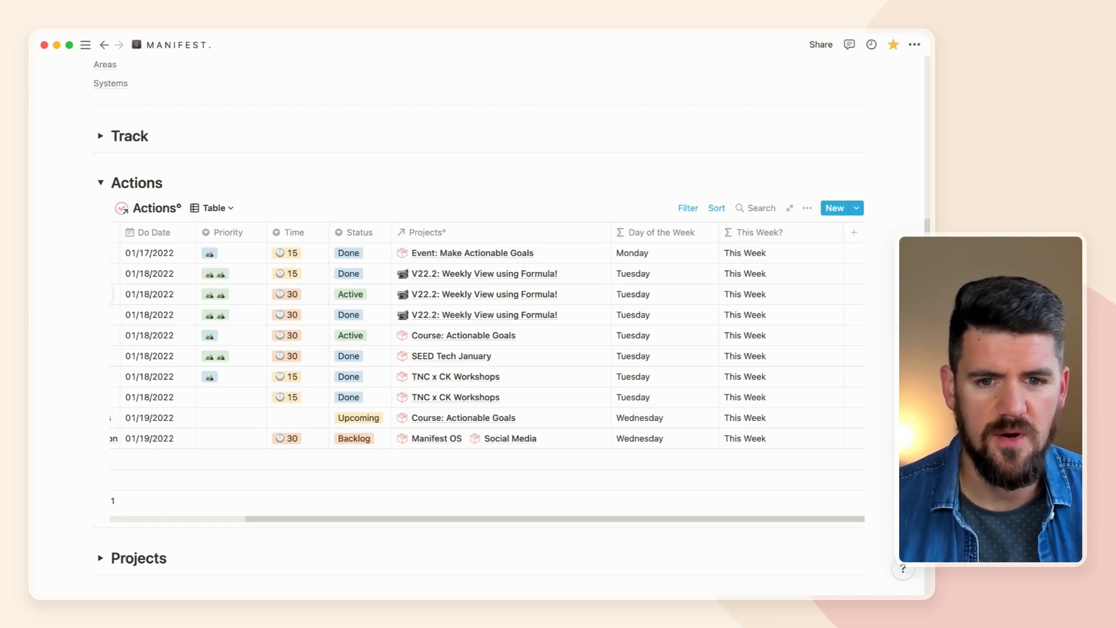
- Switch the Actions database from the Table view to the existing view named Board
{"action": "scroll", "coordinate": [262, 360], "scroll_direction": "left", "scroll_amount": 5}
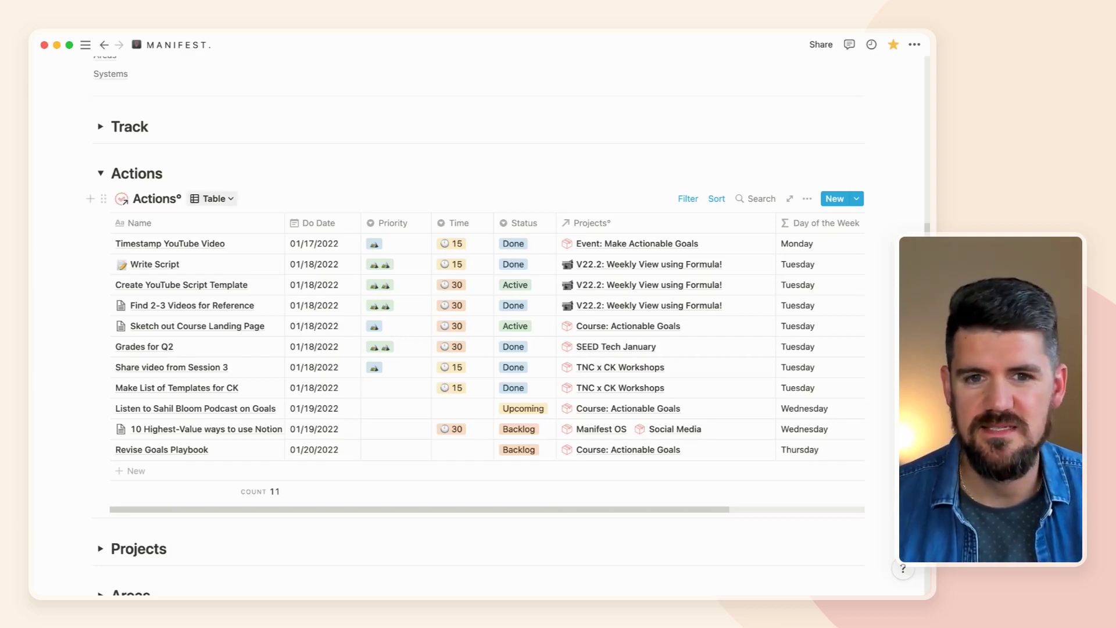
{"action": "left_click", "coordinate": [215, 198]}
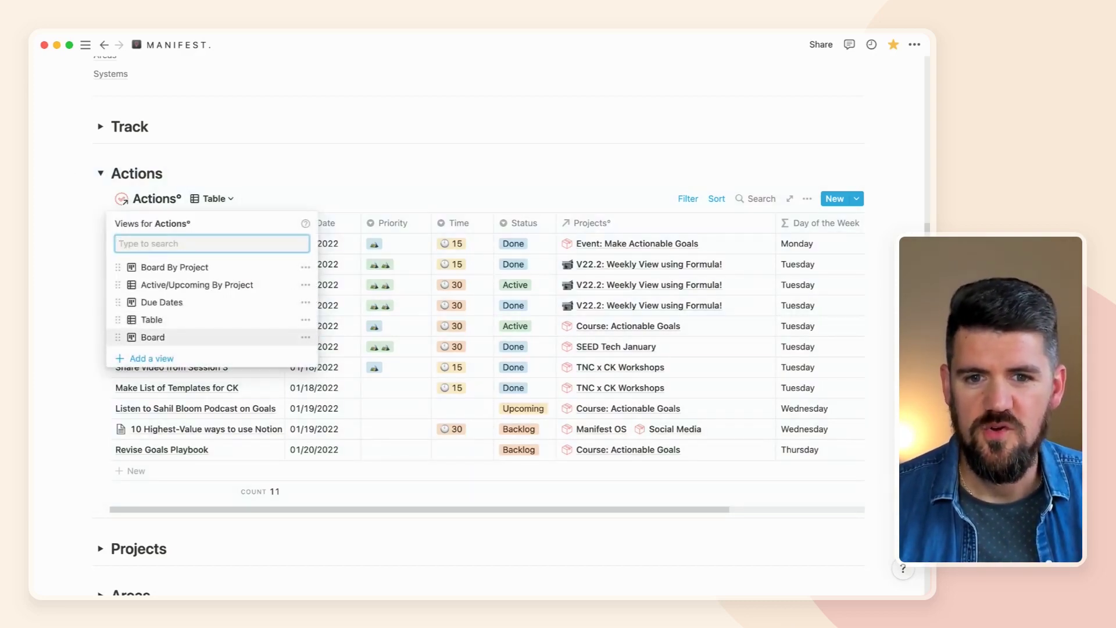
{"action": "left_click", "coordinate": [153, 338]}
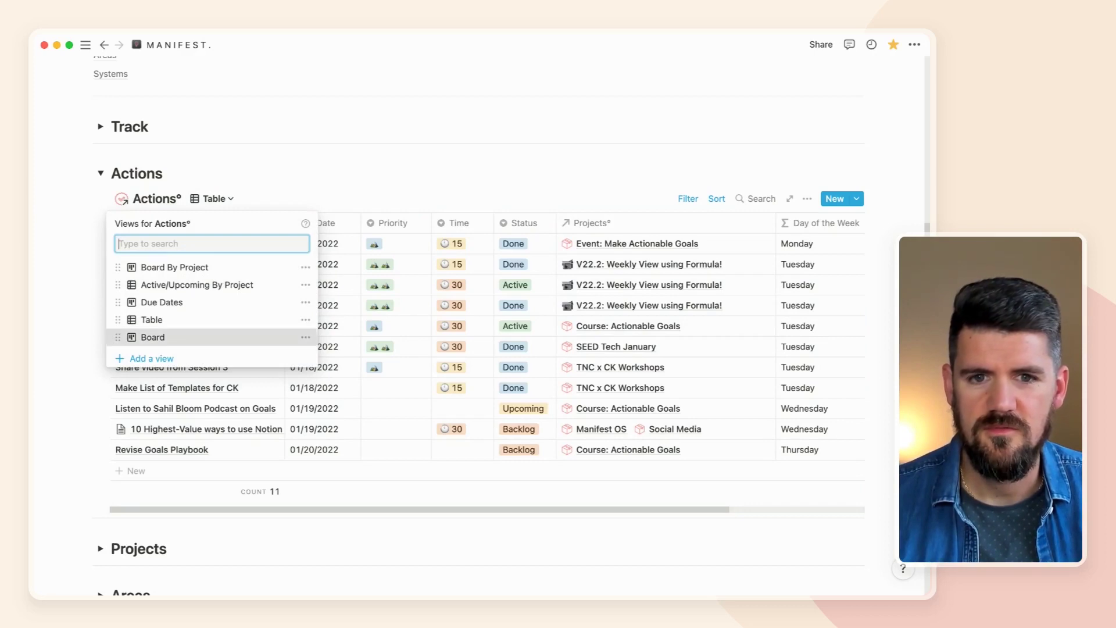
{"action": "key", "text": "Escape"}
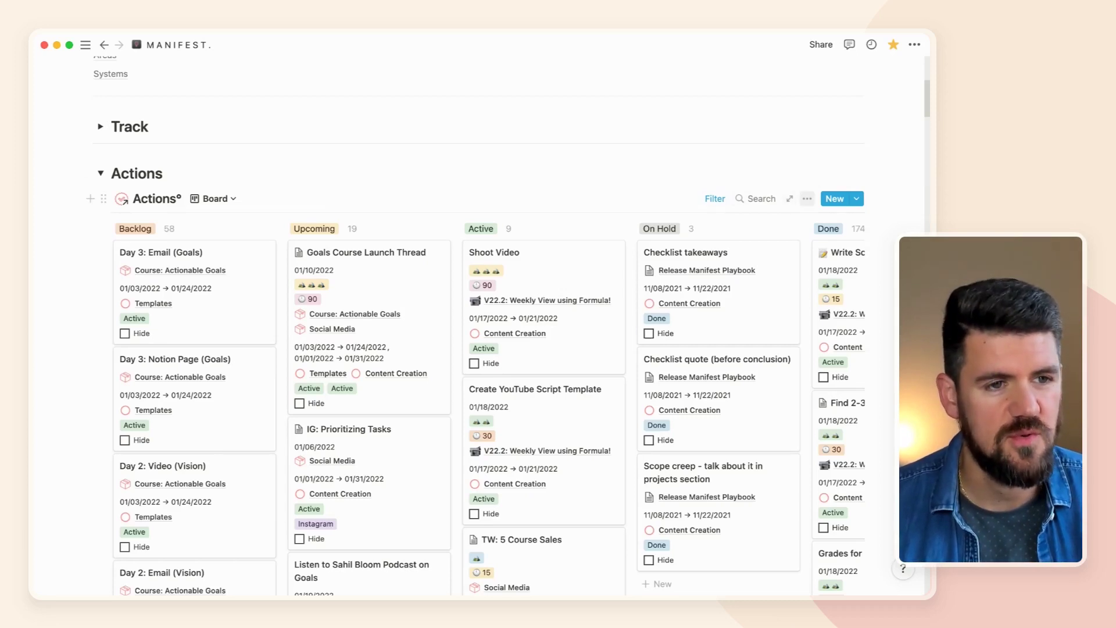
- Group the Board view by the Day of the Week property using Exact values
{"action": "left_click", "coordinate": [807, 198]}
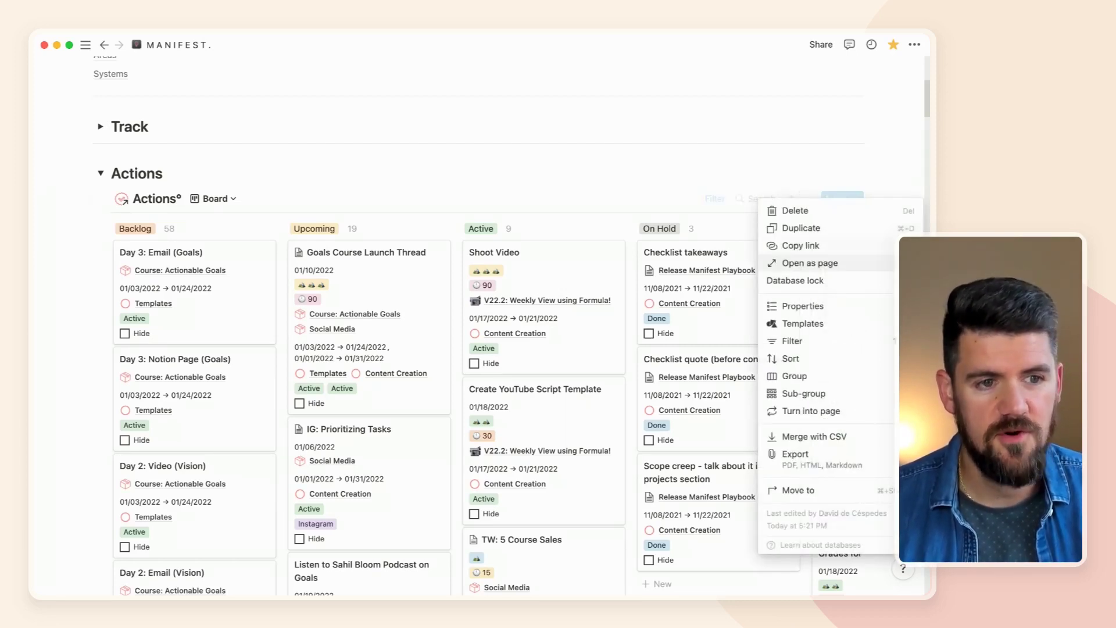
{"action": "left_click", "coordinate": [795, 375]}
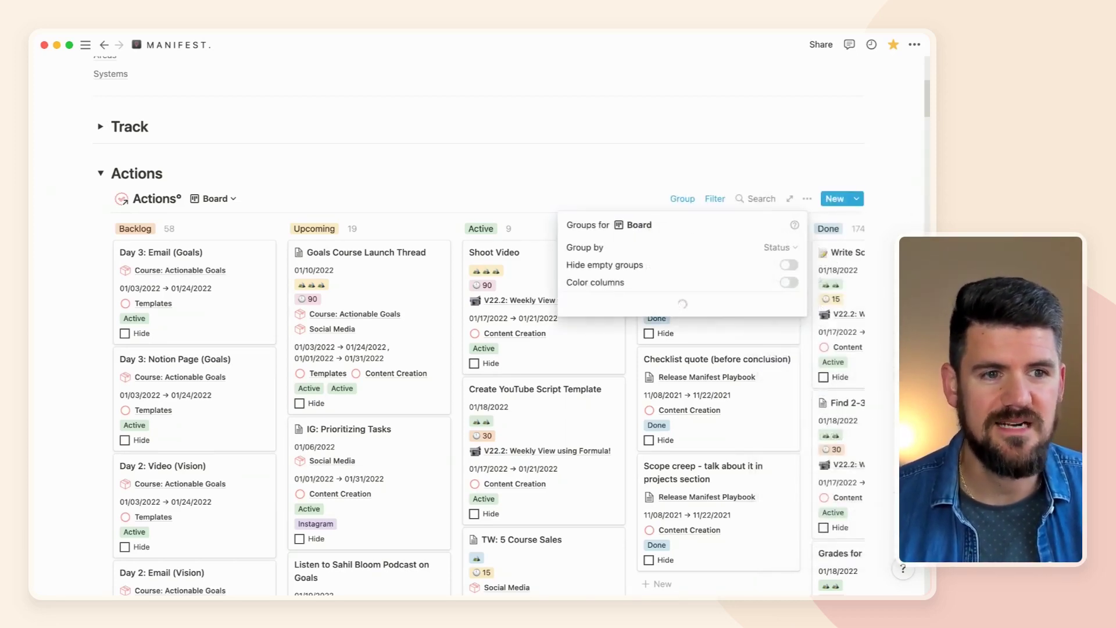
{"action": "left_click", "coordinate": [779, 247]}
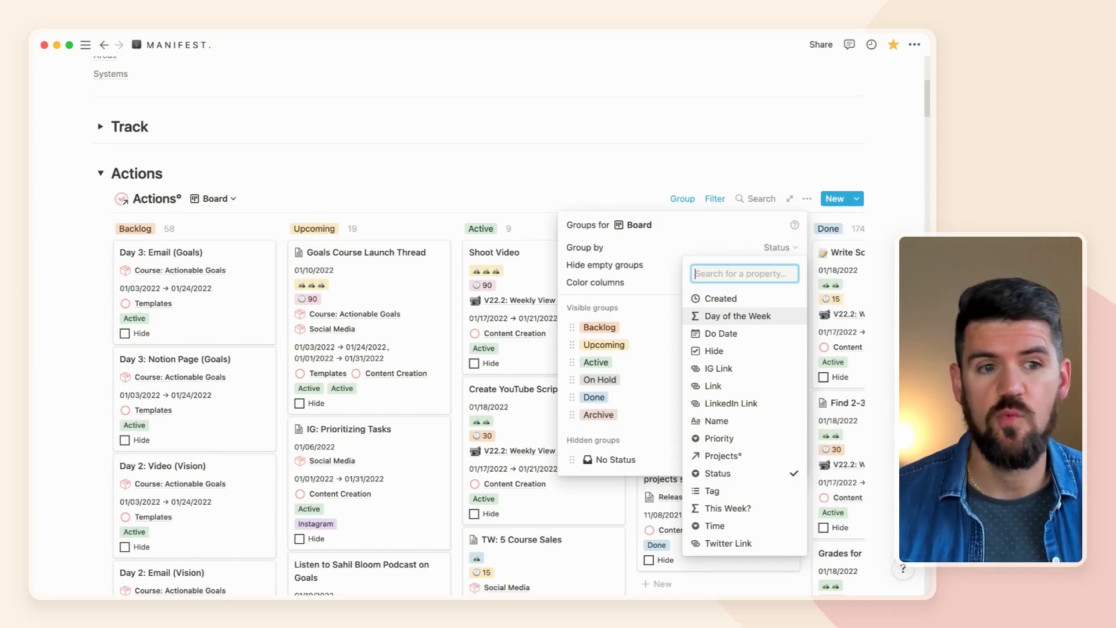
{"action": "left_click", "coordinate": [738, 315]}
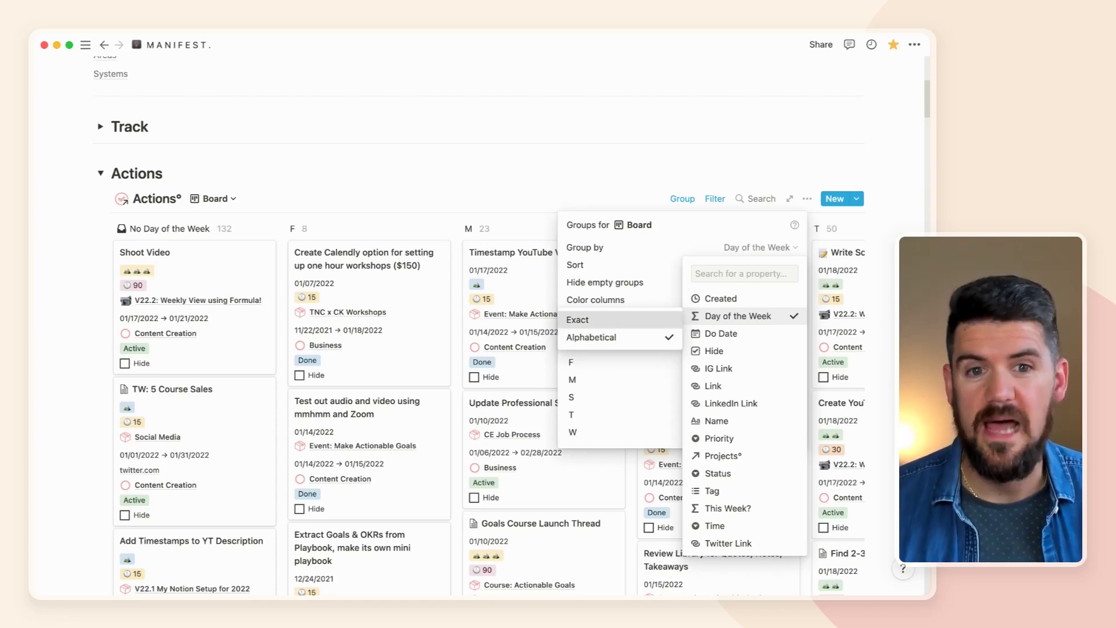
{"action": "left_click", "coordinate": [605, 319]}
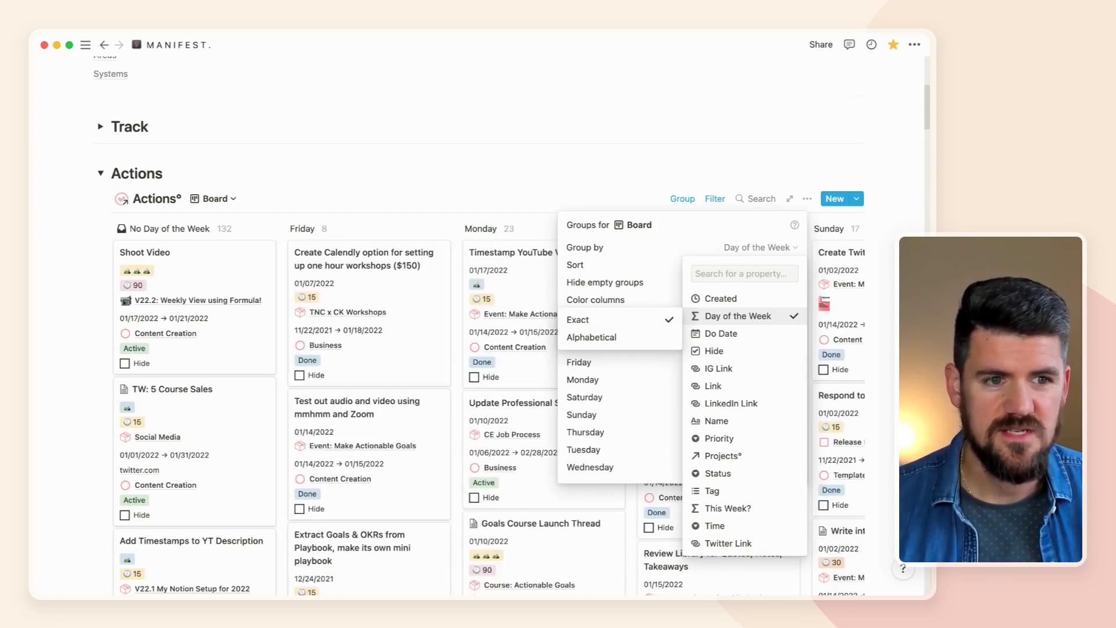
{"action": "key", "text": "Escape"}
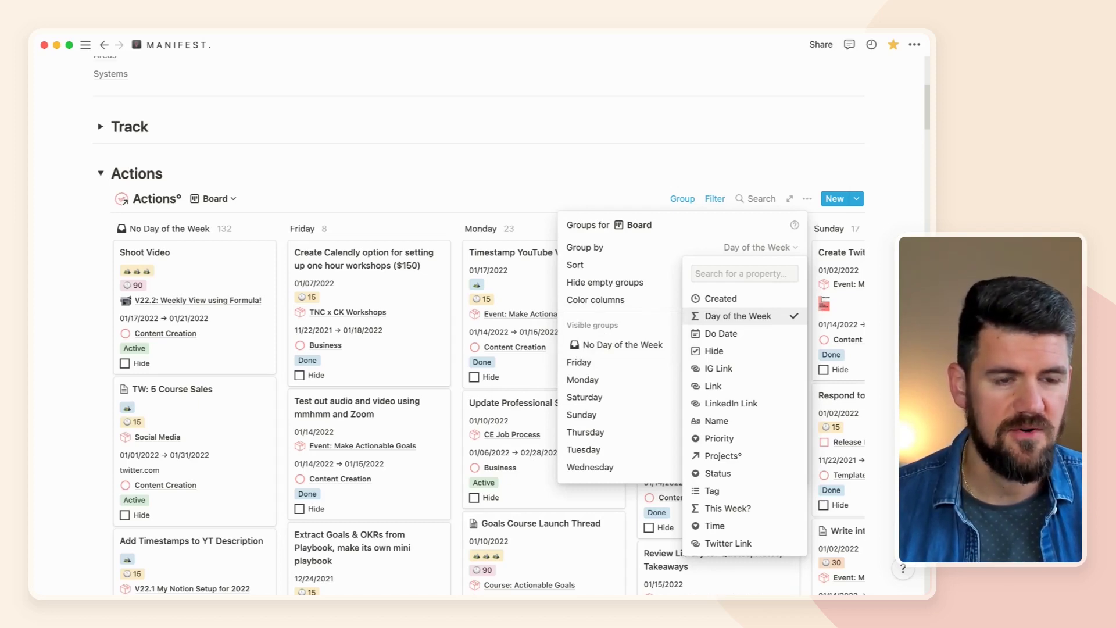
{"action": "key", "text": "Escape"}
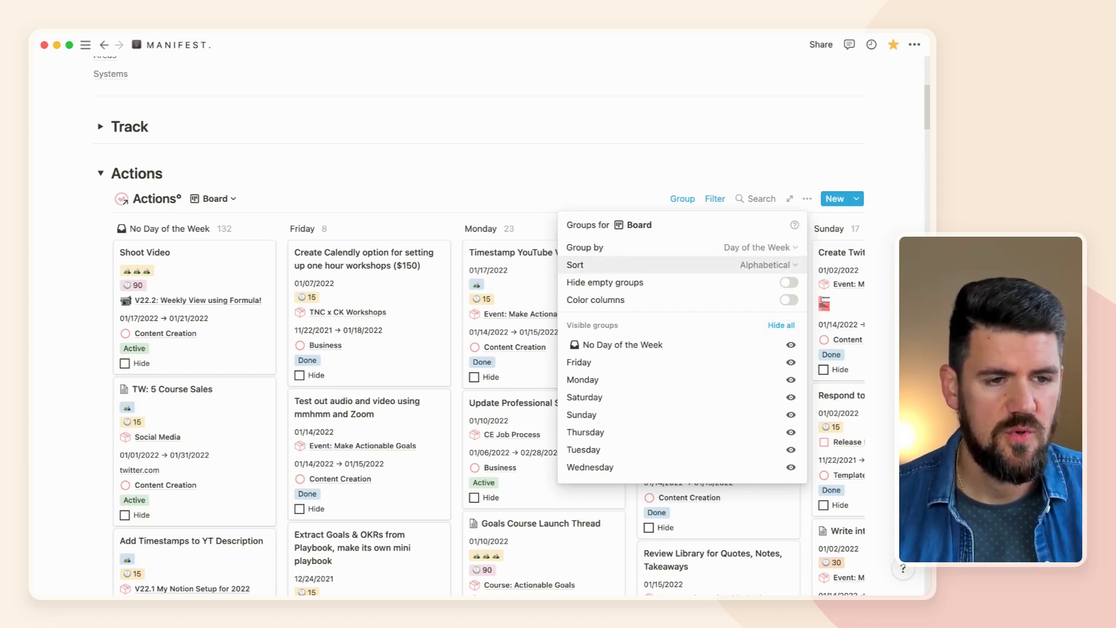
- Set the Board view's group sort to Manual and hide the No Day of the Week group
{"action": "left_click", "coordinate": [765, 265]}
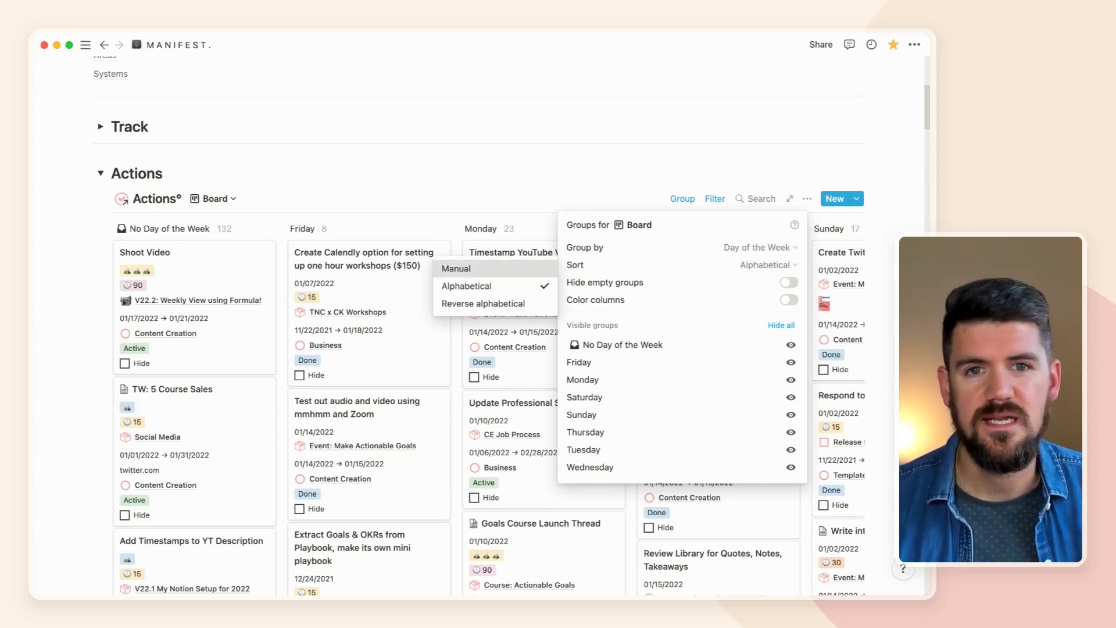
{"action": "left_click", "coordinate": [466, 268]}
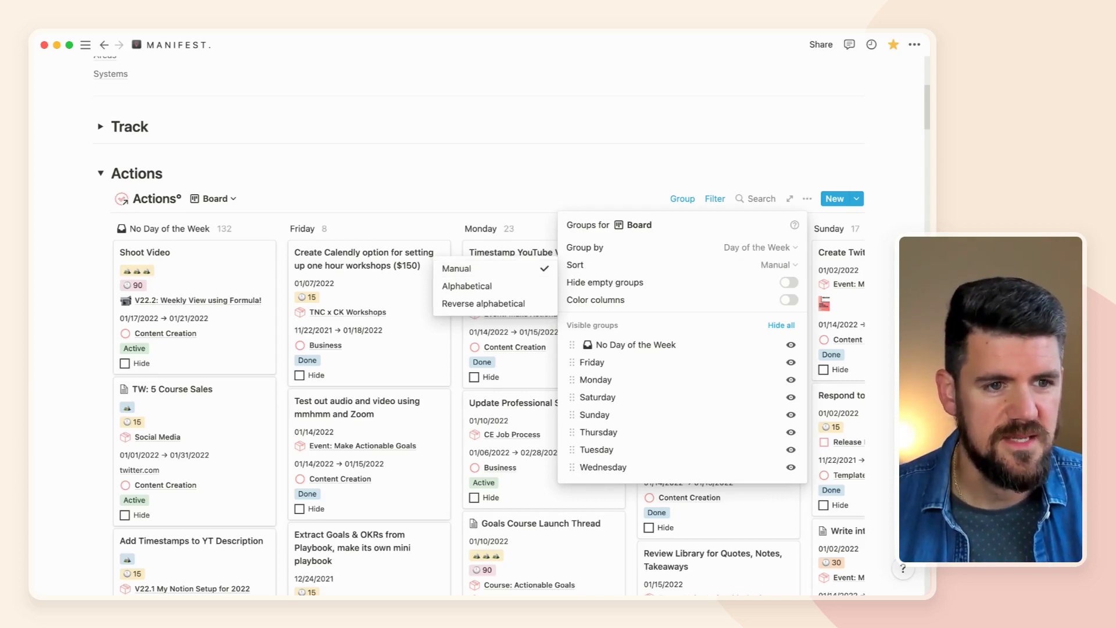
{"action": "key", "text": "Escape"}
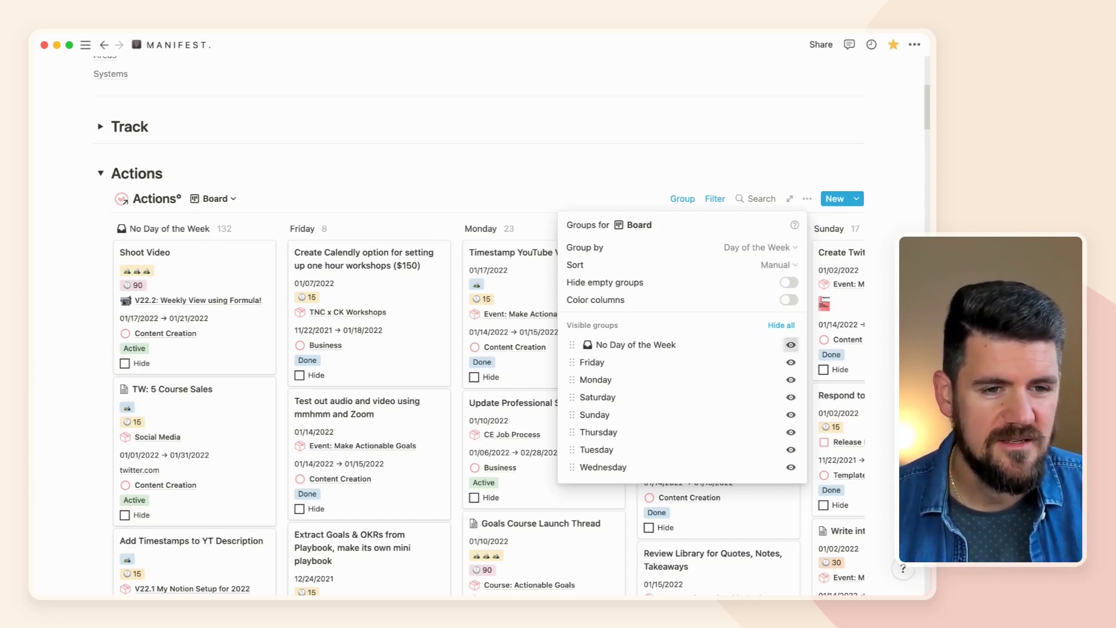
{"action": "left_click", "coordinate": [791, 344]}
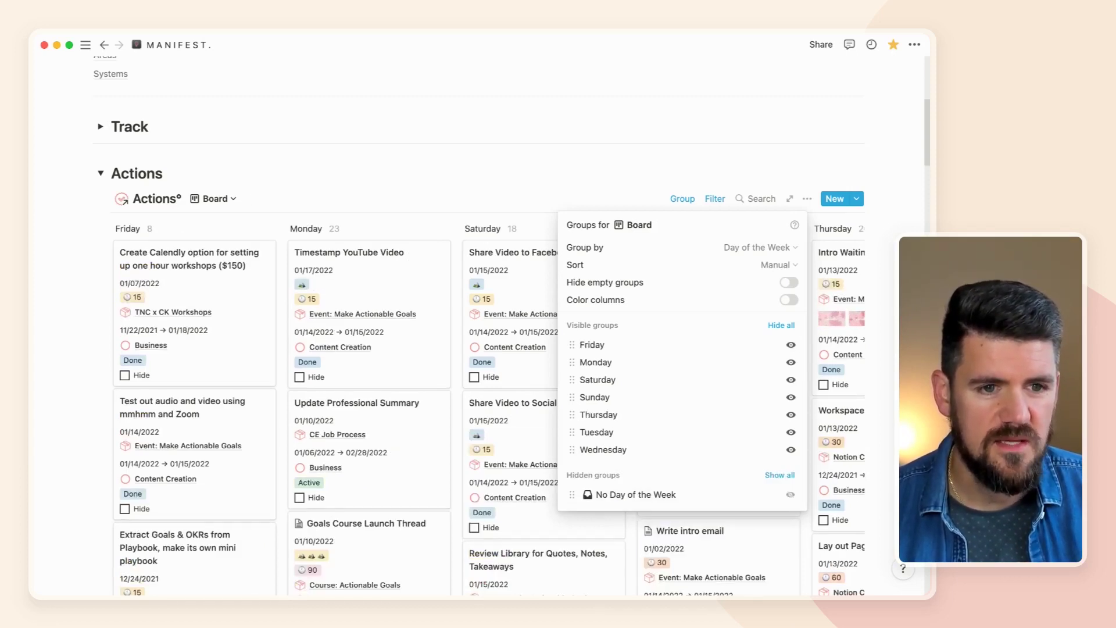
- Reorder the Board's visible groups into calendar order from Sunday through Saturday
{"action": "left_click_drag", "start_coordinate": [572, 398], "coordinate": [572, 343]}
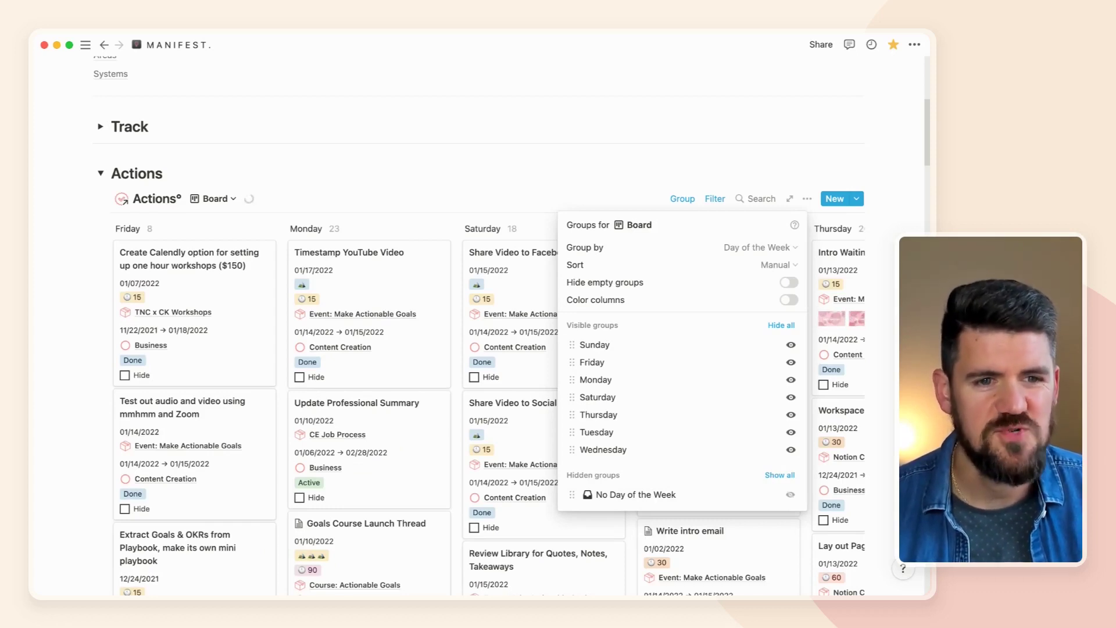
{"action": "left_click_drag", "start_coordinate": [572, 379], "coordinate": [572, 355]}
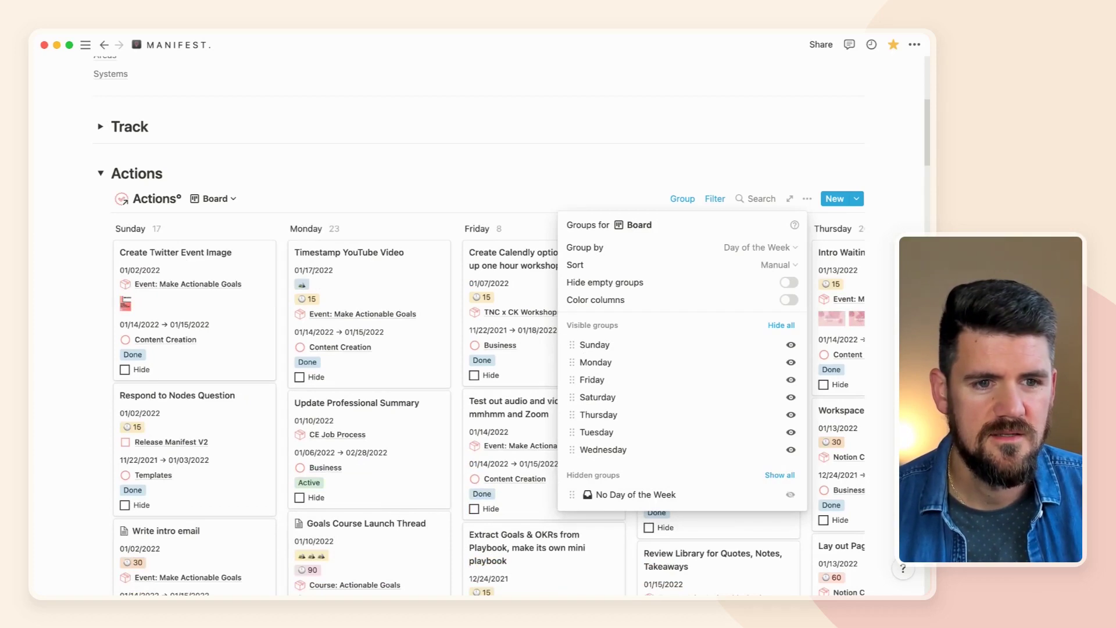
{"action": "left_click_drag", "start_coordinate": [572, 432], "coordinate": [572, 378]}
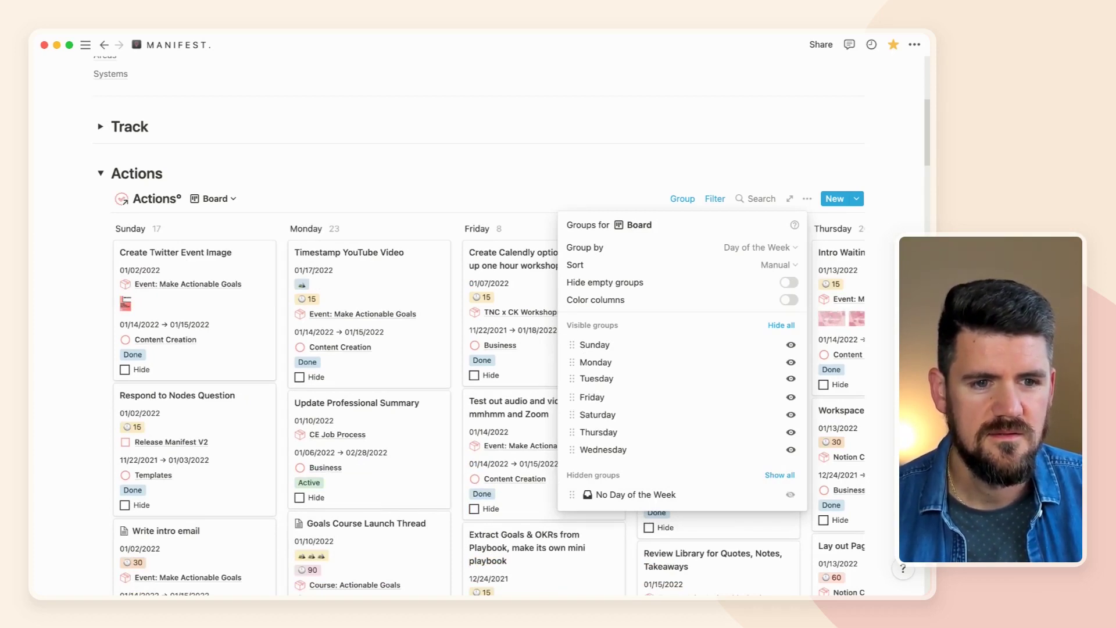
{"action": "left_click_drag", "start_coordinate": [572, 449], "coordinate": [572, 396]}
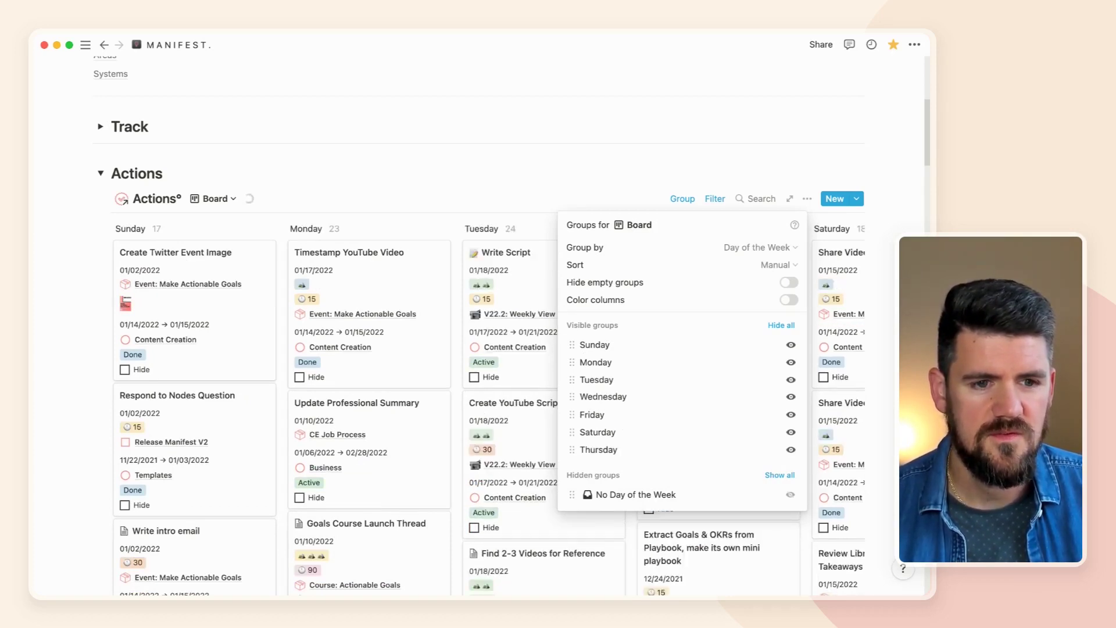
{"action": "left_click_drag", "start_coordinate": [572, 449], "coordinate": [573, 414]}
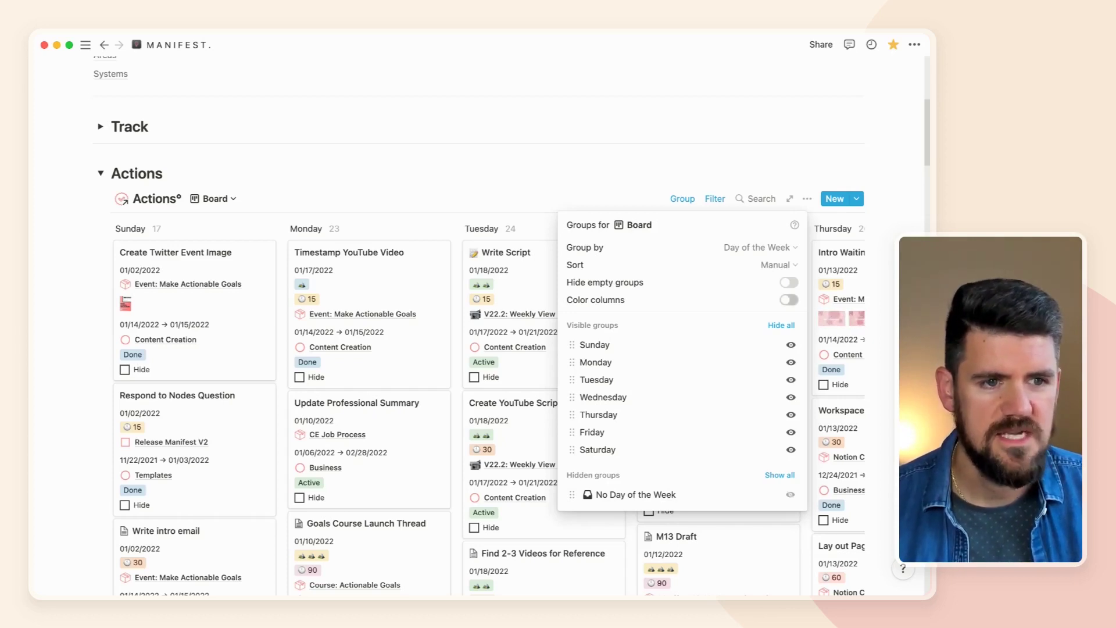
- Try colored columns on the Board view, switch them back off, and close the group settings
{"action": "left_click", "coordinate": [790, 300]}
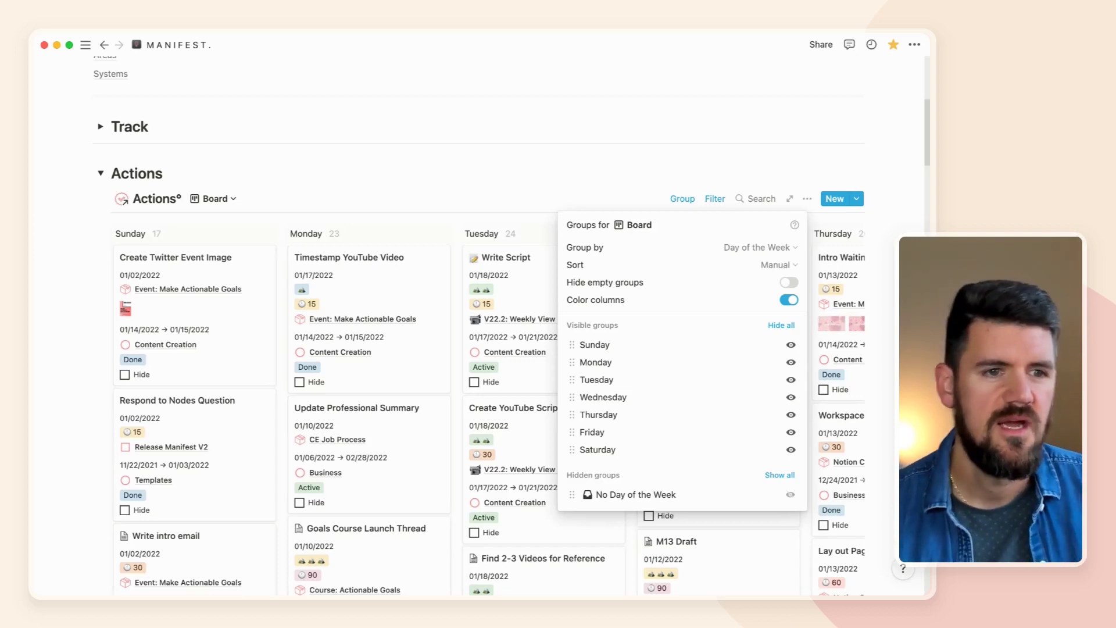
{"action": "left_click", "coordinate": [789, 299]}
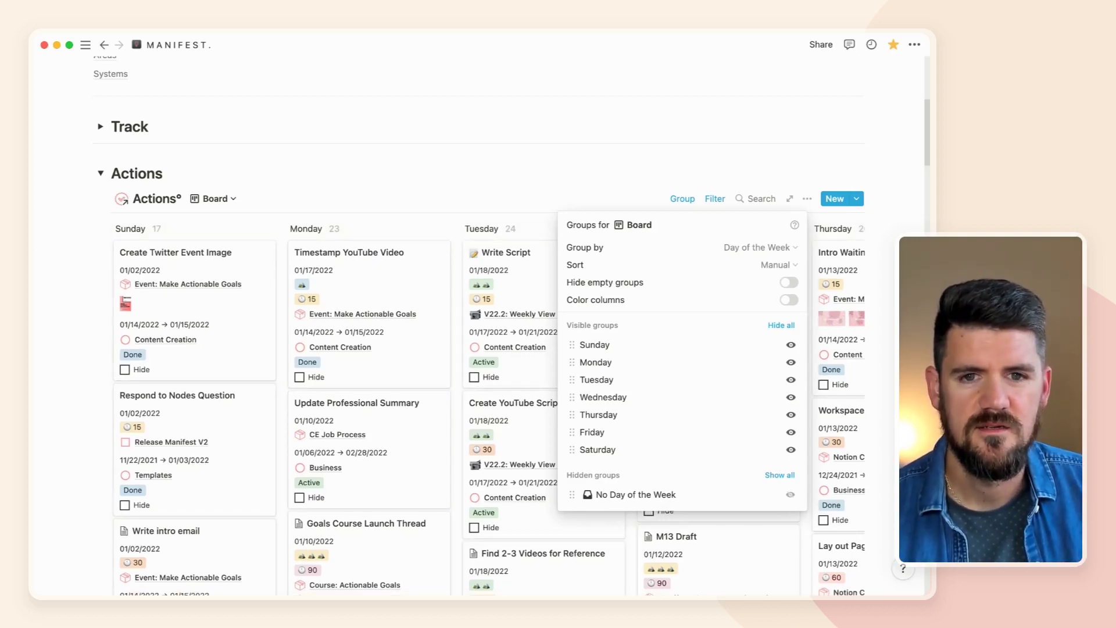
{"action": "key", "text": "Escape"}
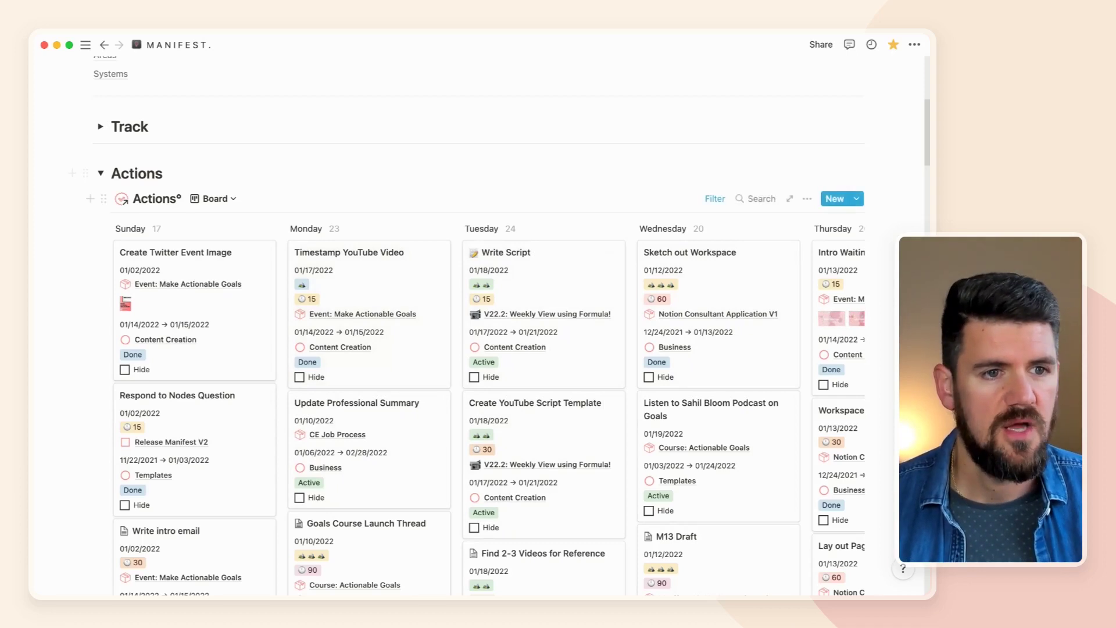
- Add a second Board filter requiring the This Week? property to contain "This Week"
{"action": "left_click", "coordinate": [716, 198]}
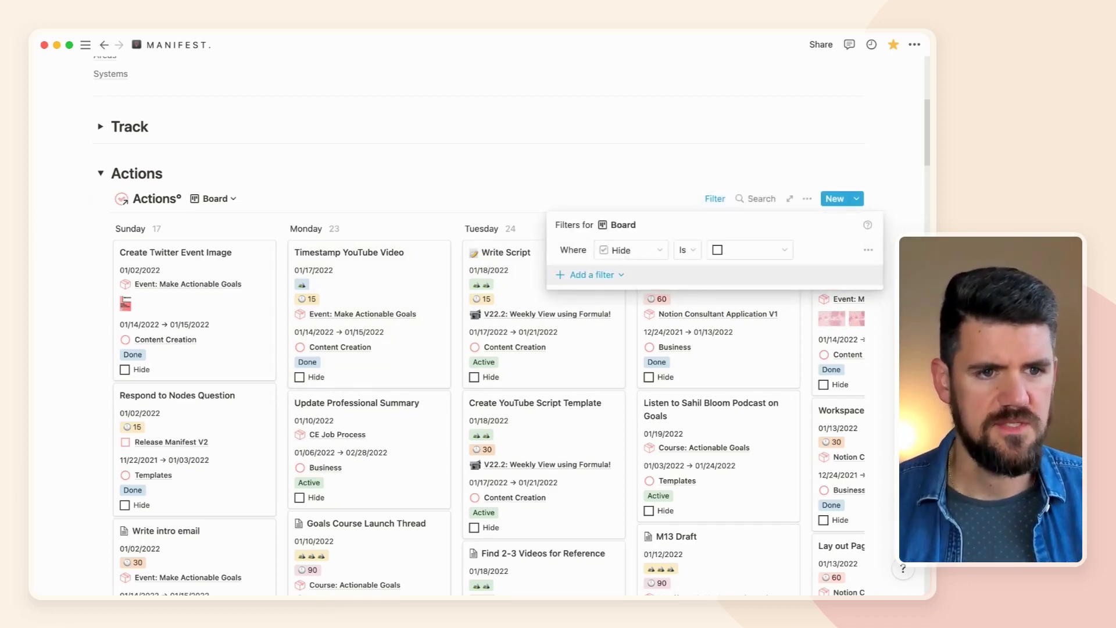
{"action": "left_click", "coordinate": [592, 274]}
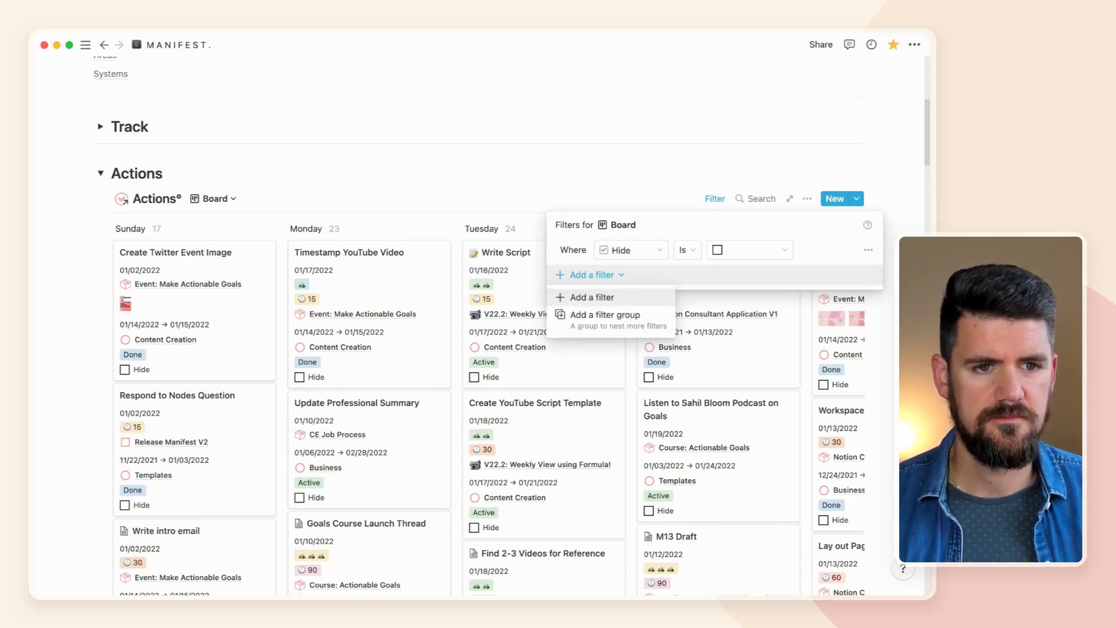
{"action": "left_click", "coordinate": [592, 297]}
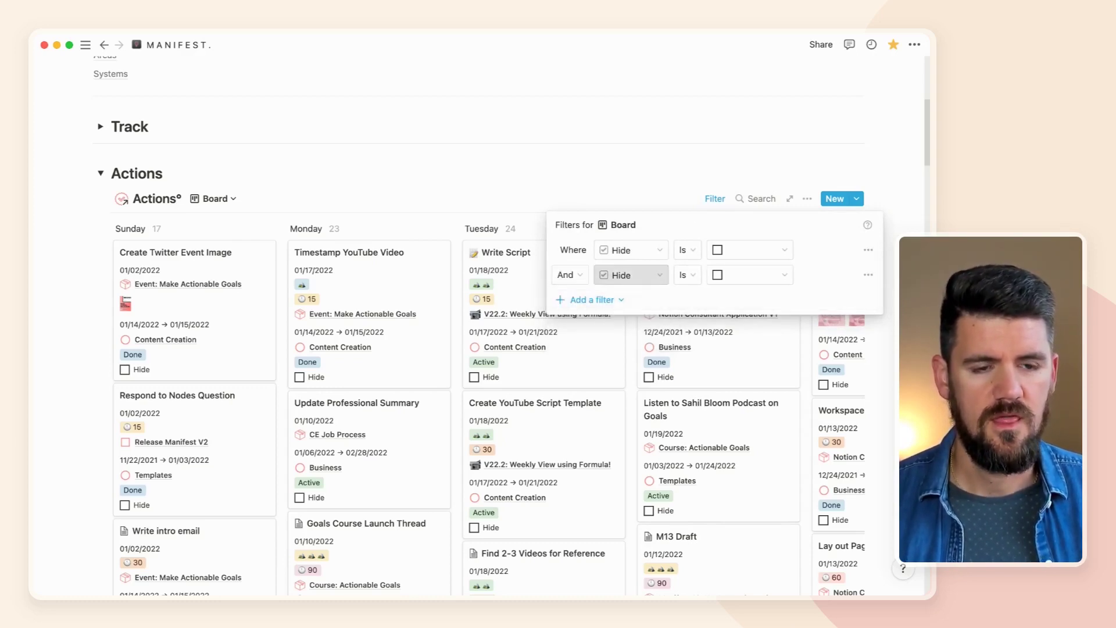
{"action": "left_click", "coordinate": [631, 275]}
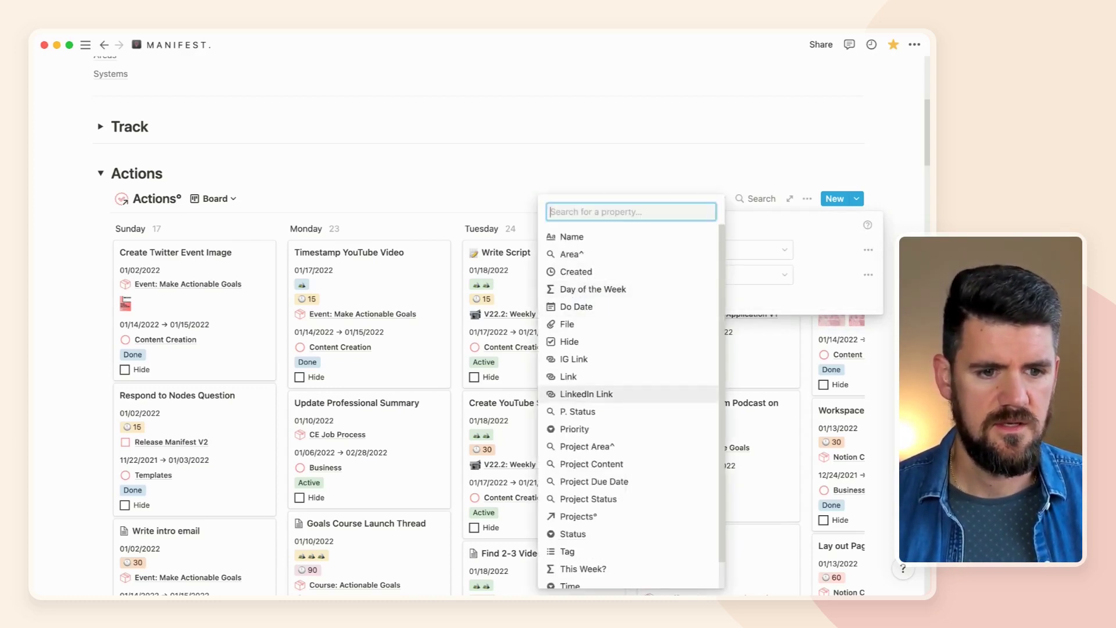
{"action": "left_click", "coordinate": [583, 568]}
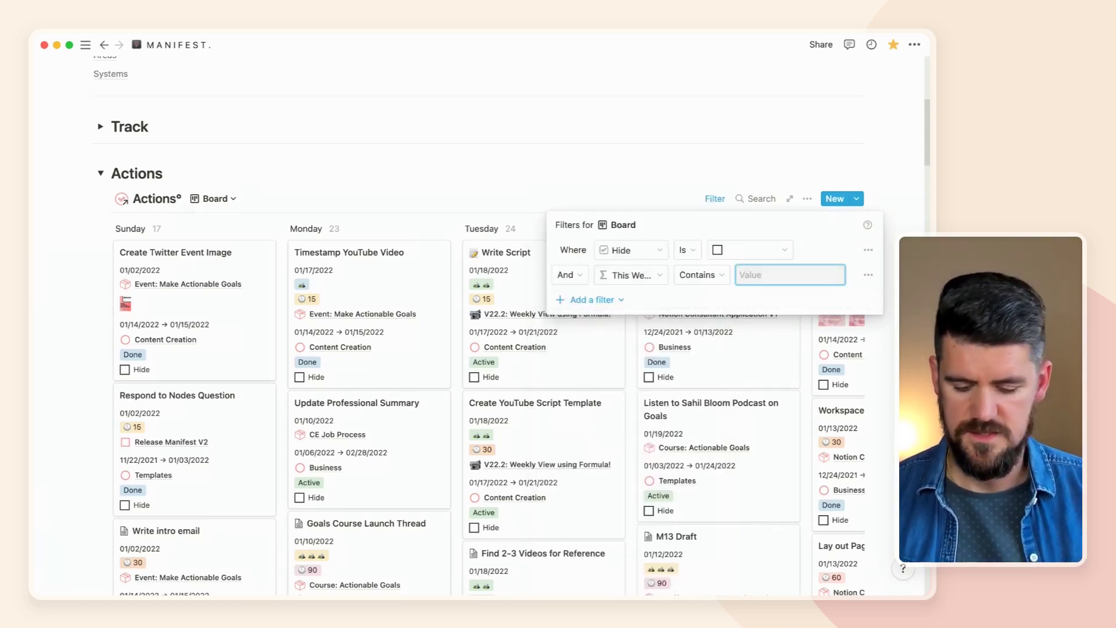
{"action": "type", "text": "T"}
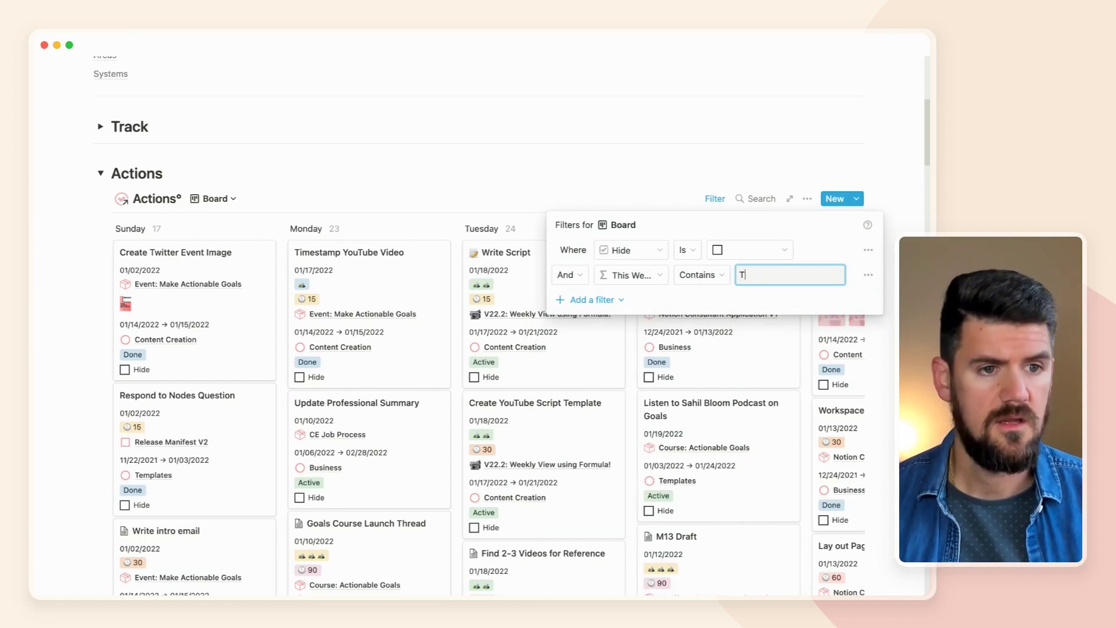
{"action": "type", "text": "his Week"}
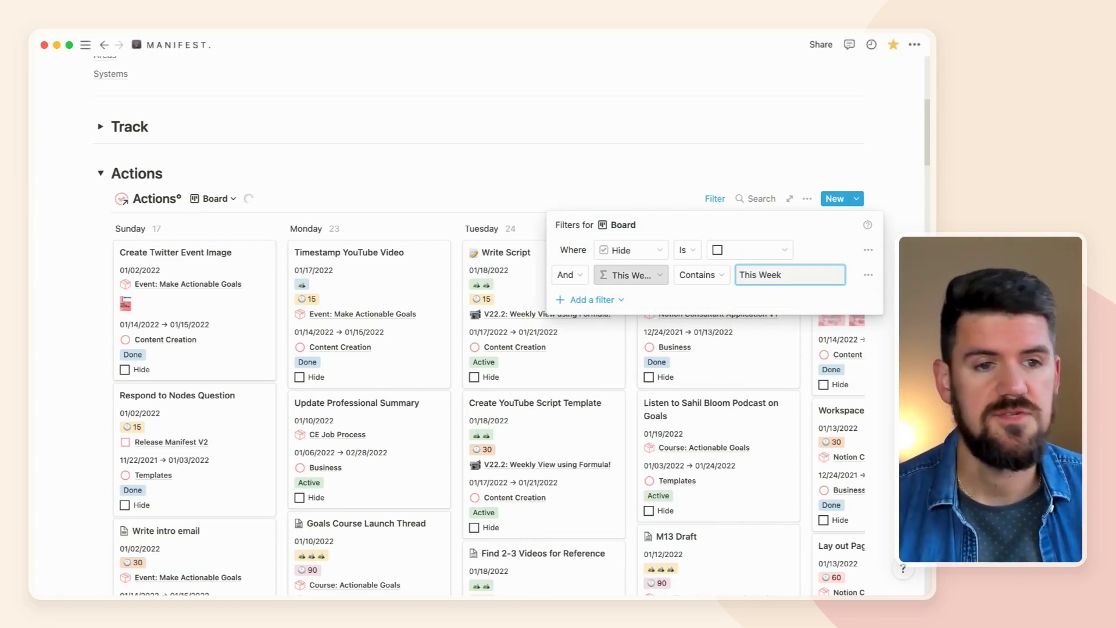
{"action": "left_click", "coordinate": [631, 275]}
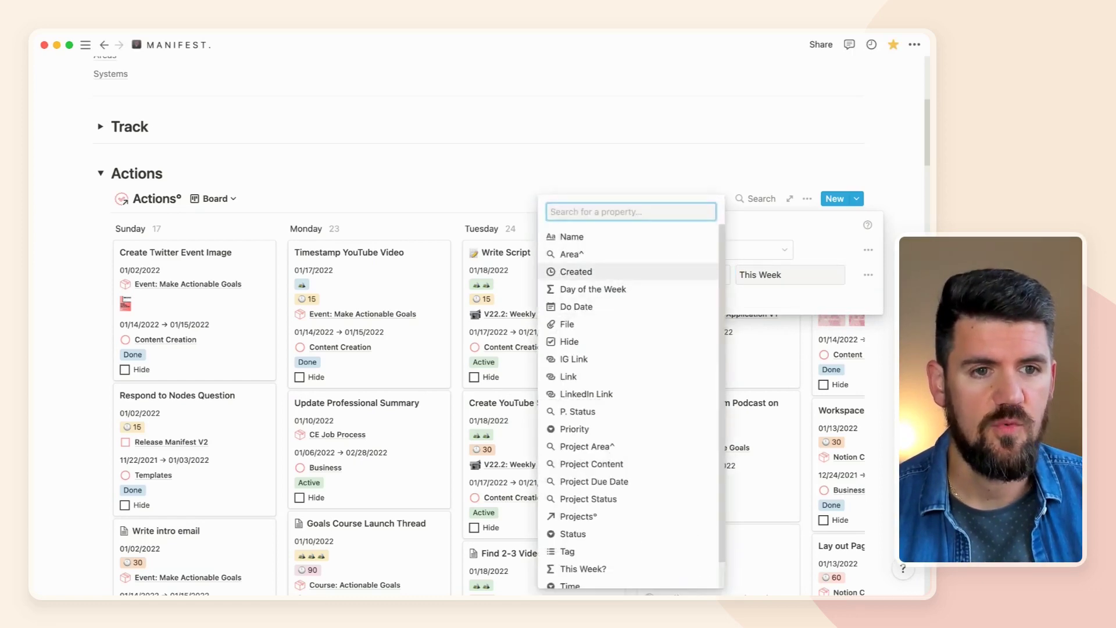
{"action": "key", "text": "Escape"}
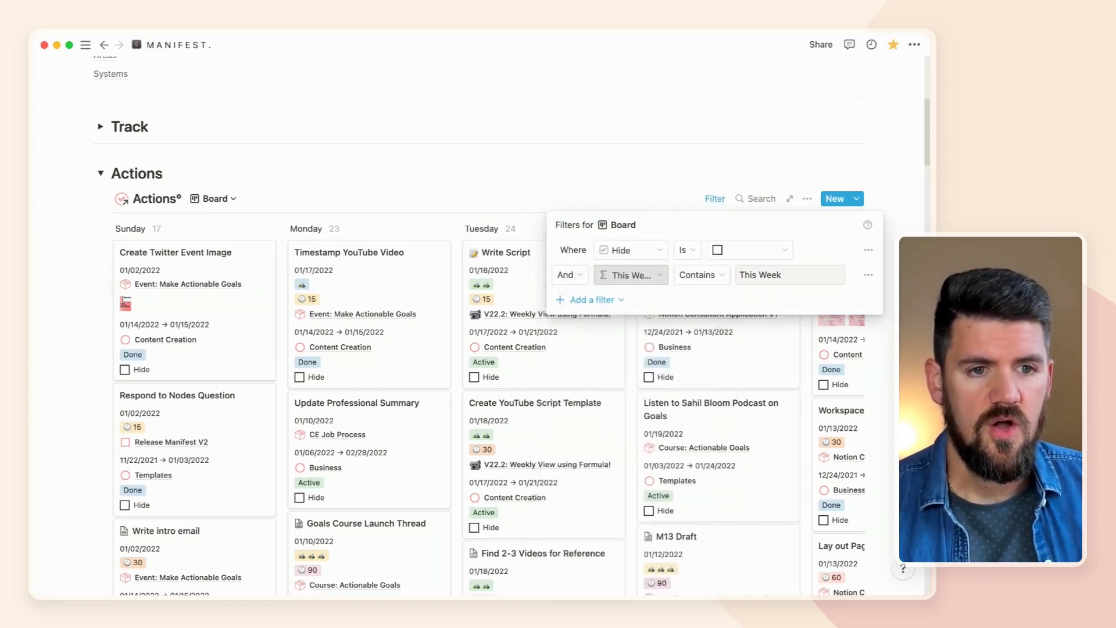
{"action": "left_click", "coordinate": [631, 275]}
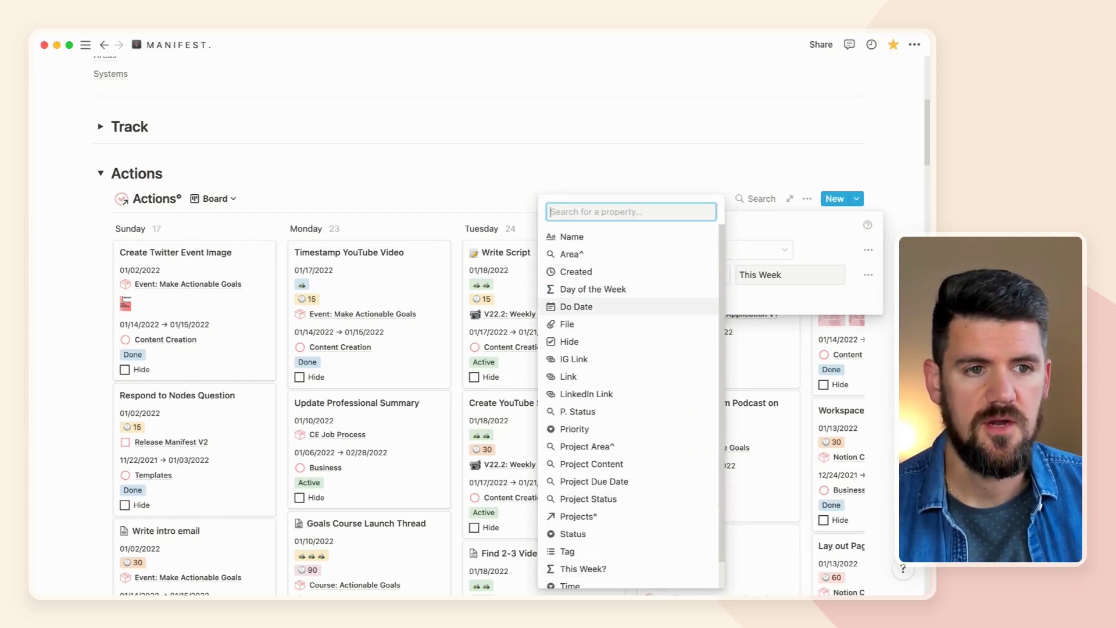
{"action": "key", "text": "Escape"}
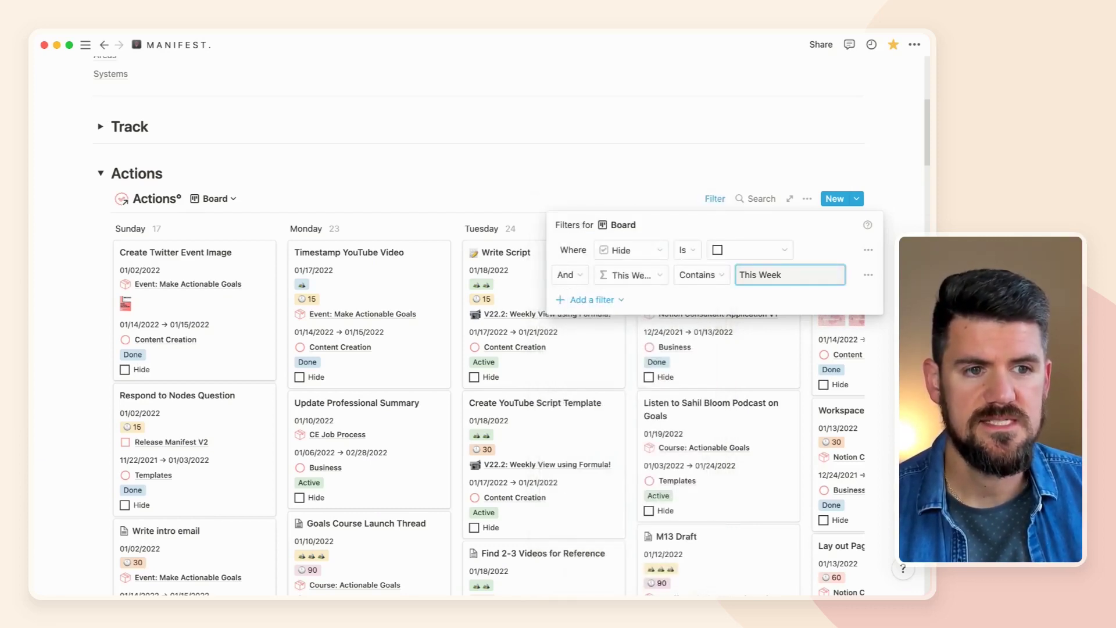
{"action": "key", "text": "super+a"}
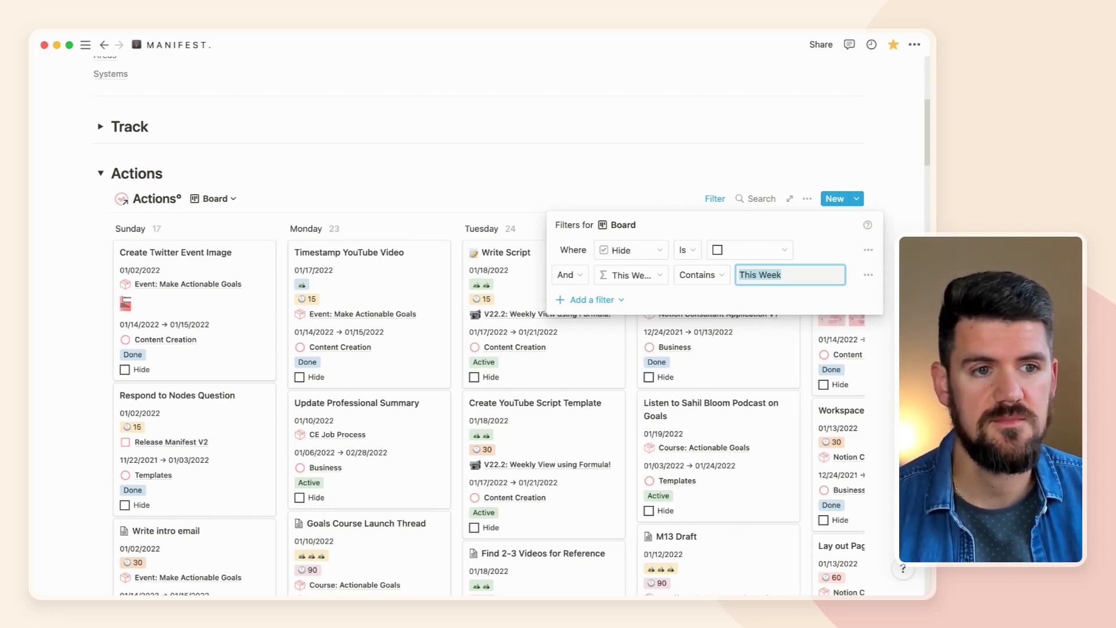
{"action": "key", "text": "Escape"}
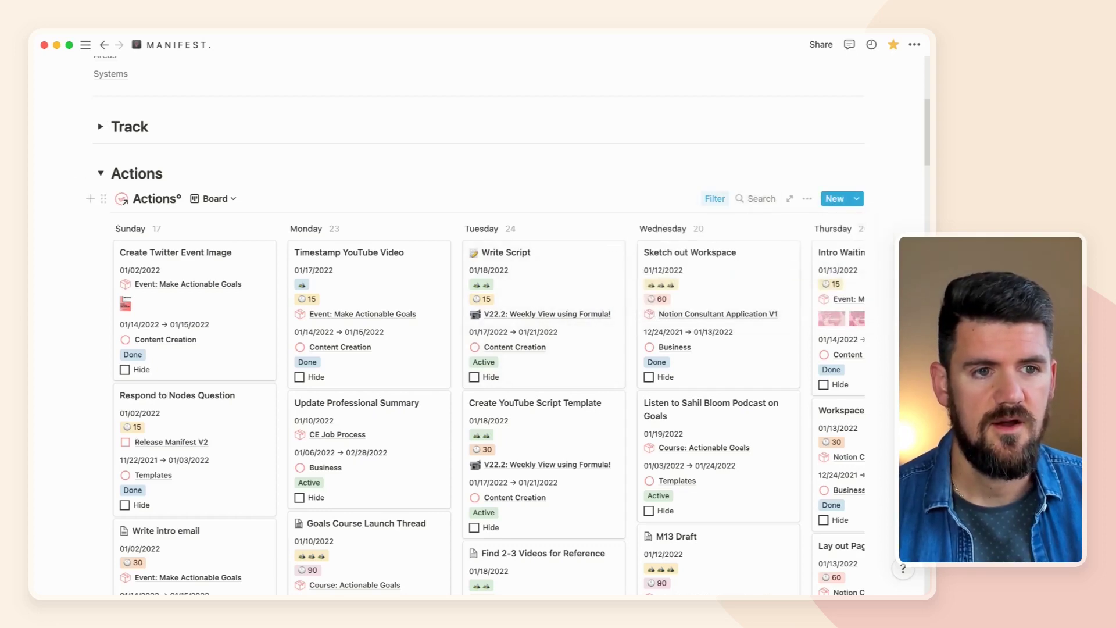
- Change the This Week? filter's condition to Is, keeping the value "This Week"
{"action": "left_click", "coordinate": [716, 198]}
{"action": "left_click", "coordinate": [701, 274]}
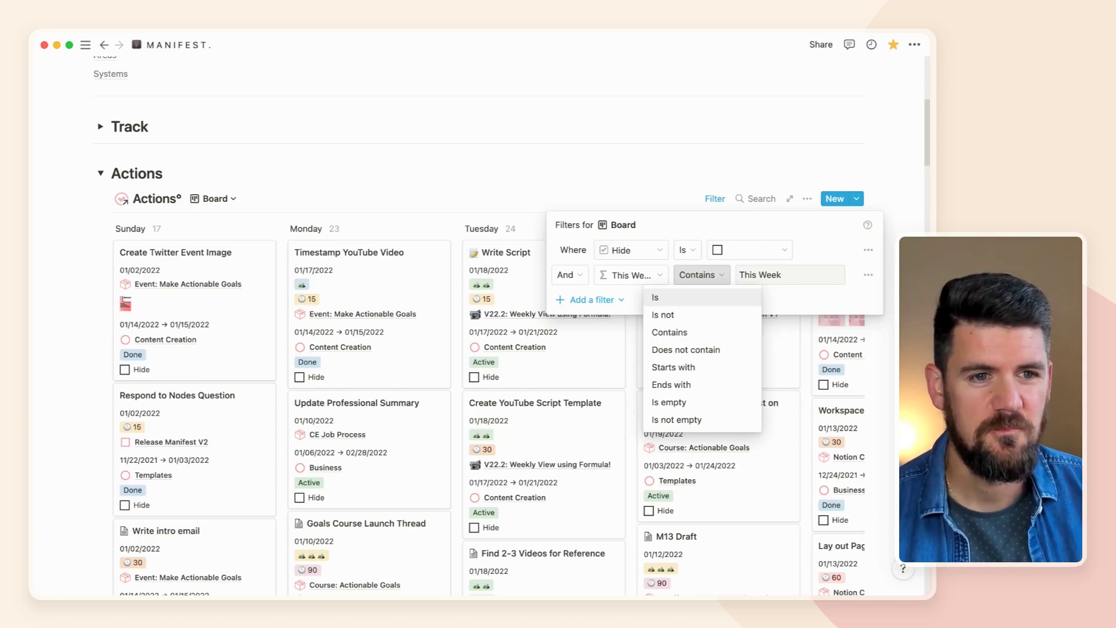
{"action": "left_click", "coordinate": [663, 297]}
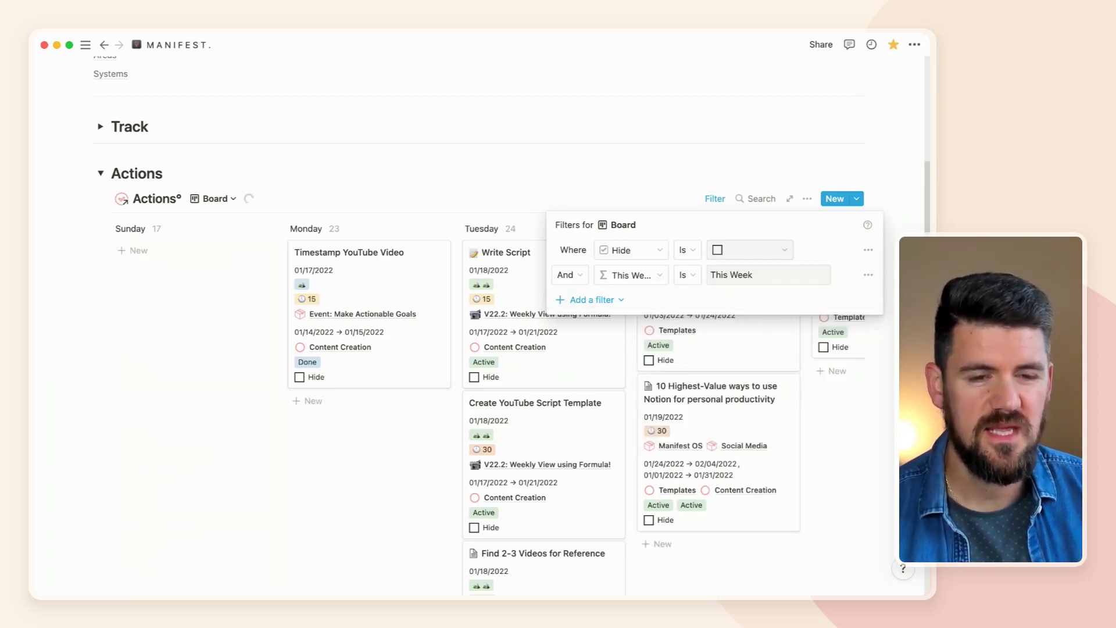
{"action": "key", "text": "Escape"}
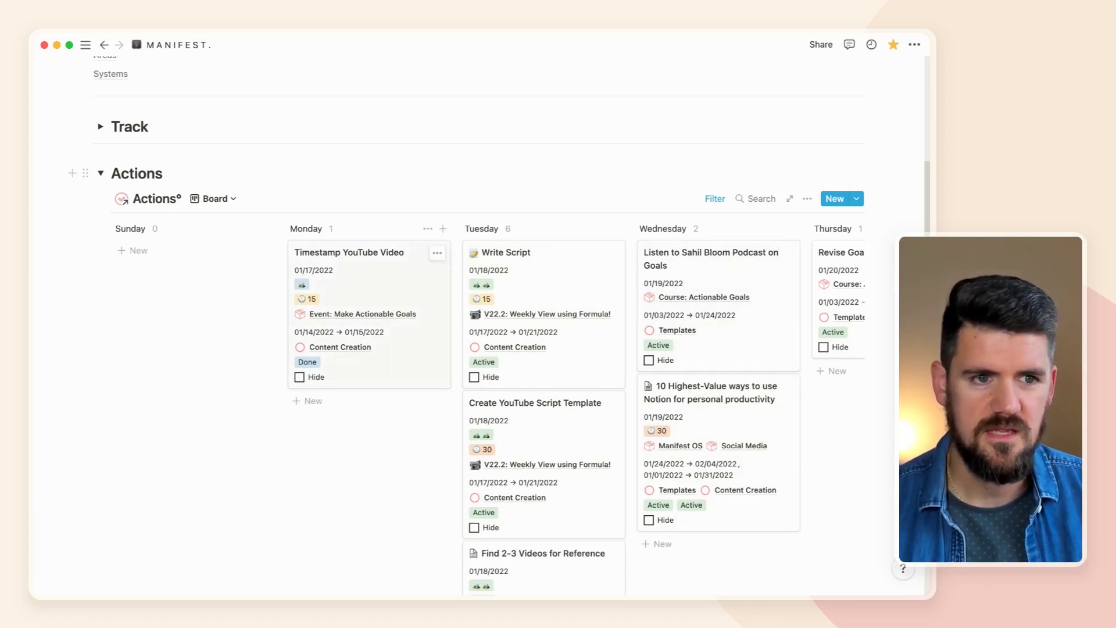
{"action": "left_click", "coordinate": [715, 199]}
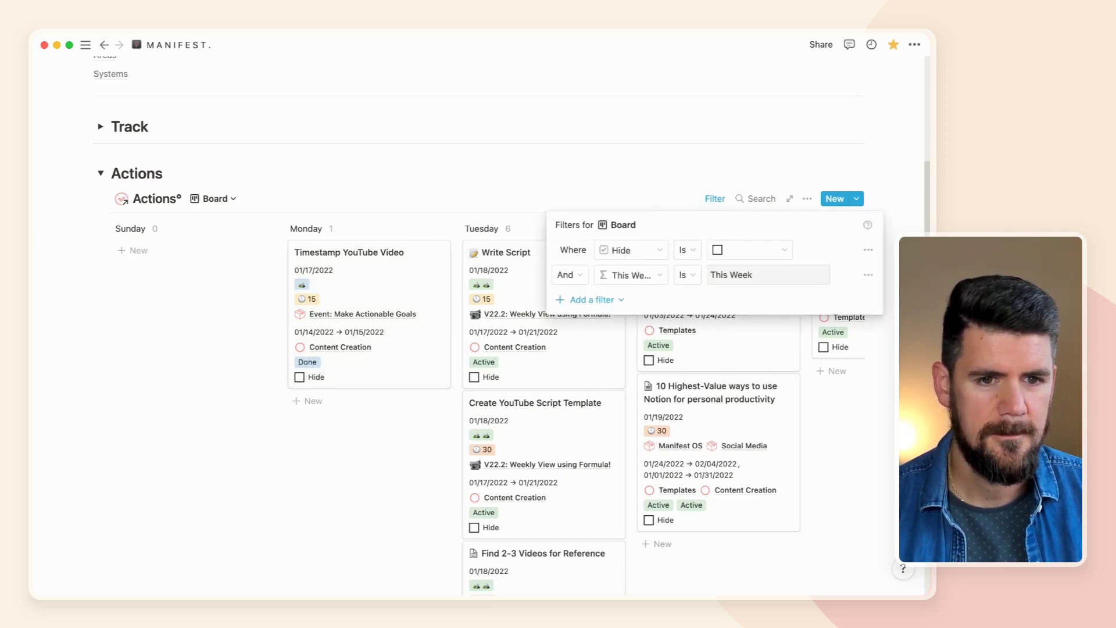
{"action": "key", "text": "Escape"}
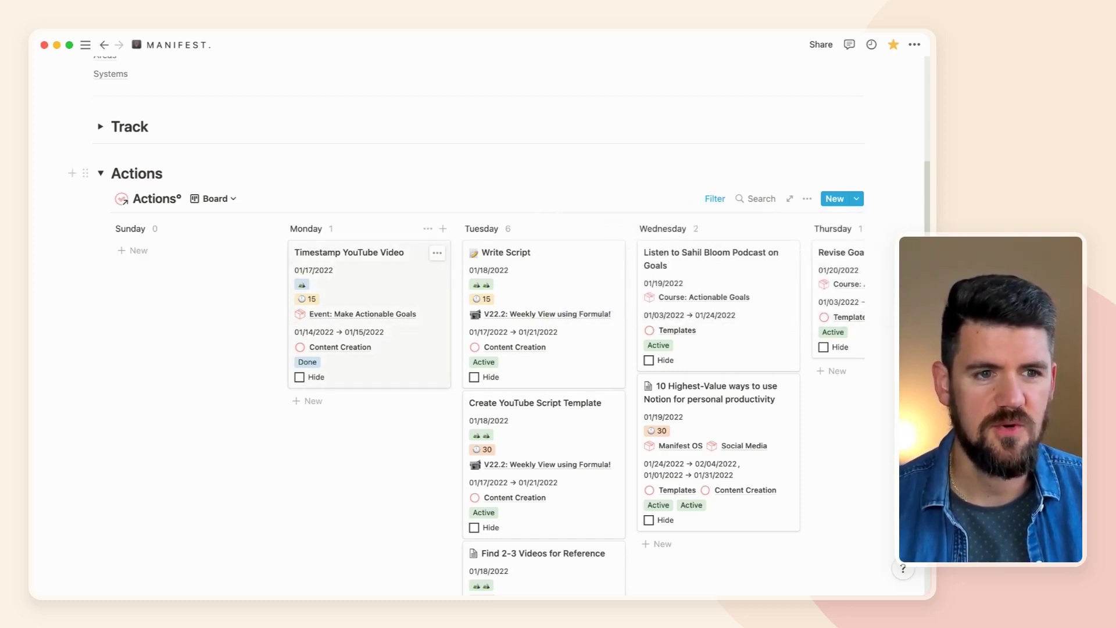
- Hide the Project Due Date property on the Board view's cards
{"action": "left_click", "coordinate": [807, 198]}
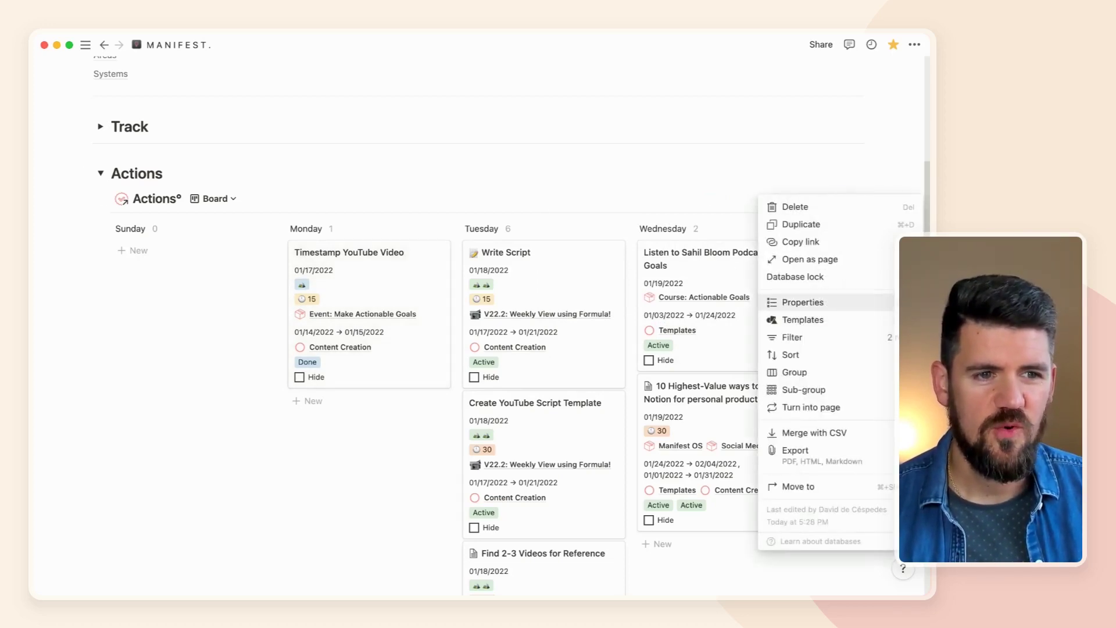
{"action": "left_click", "coordinate": [803, 303]}
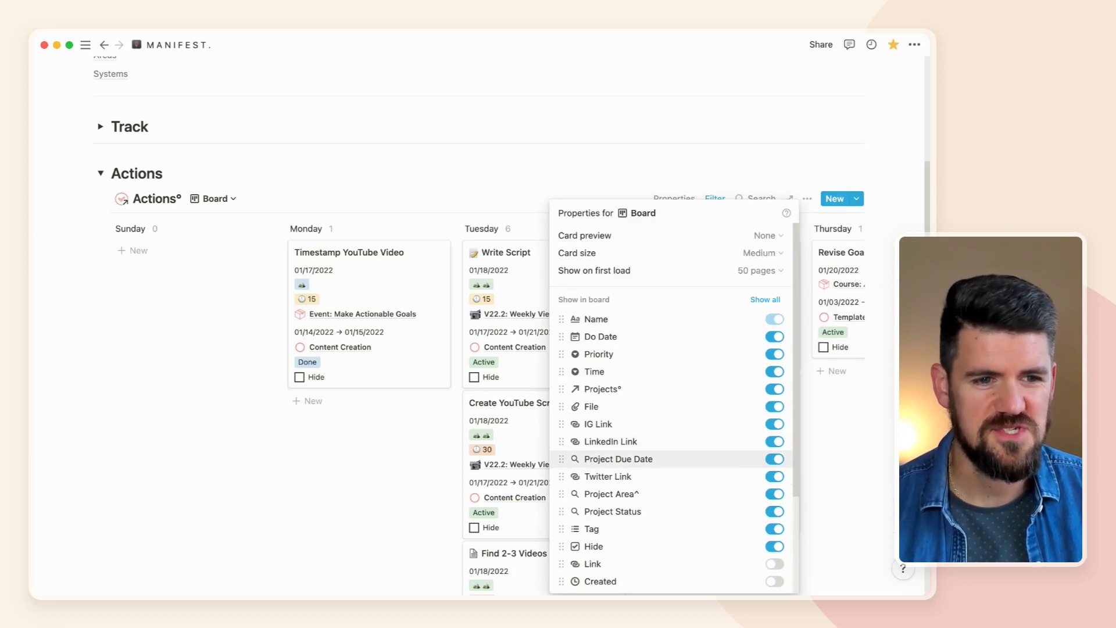
{"action": "left_click", "coordinate": [775, 459]}
{"action": "key", "text": "Escape"}
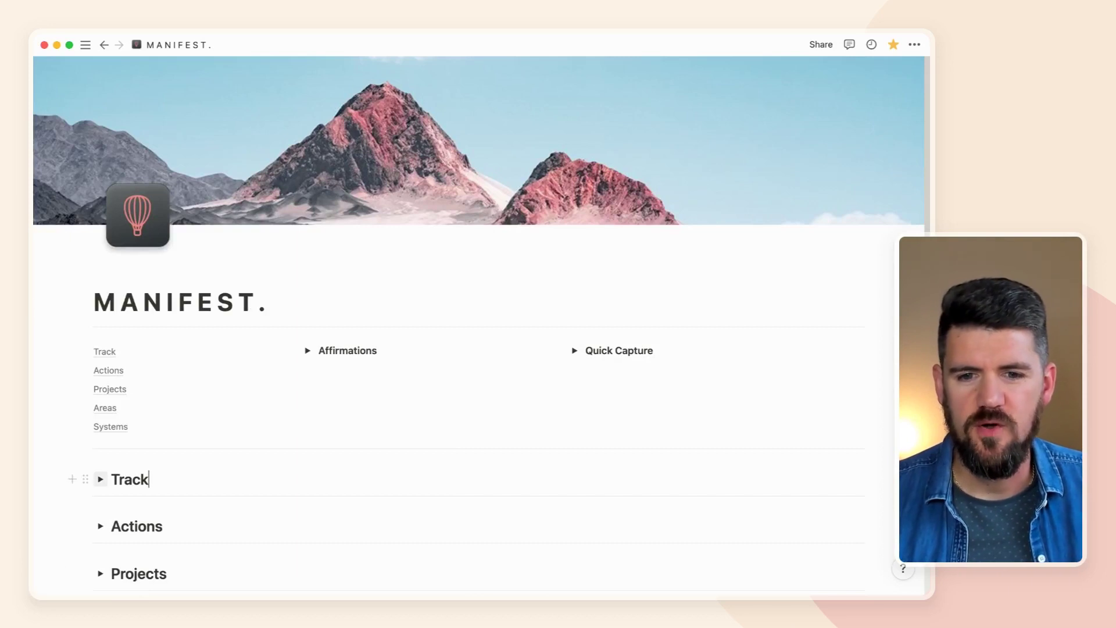
- Expand the Track section of the MANIFEST. page to bring up its Daily Log database
{"action": "left_click", "coordinate": [100, 479]}
{"action": "scroll", "coordinate": [100, 480], "scroll_direction": "down", "scroll_amount": 2}
{"action": "scroll", "coordinate": [146, 465], "scroll_direction": "down", "scroll_amount": 4}
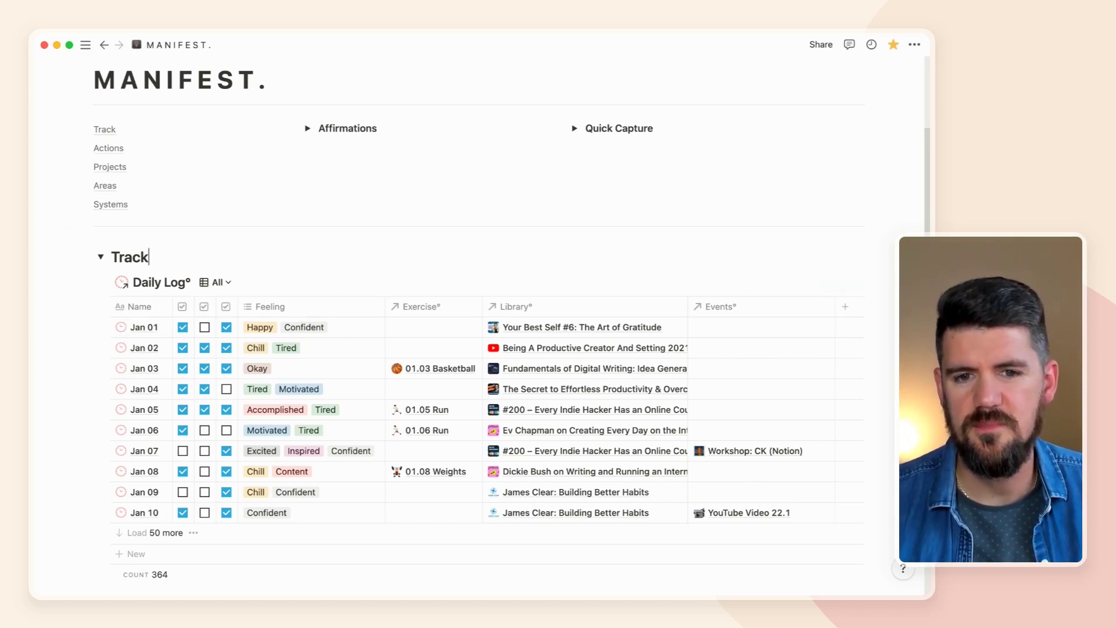
{"action": "left_click_drag", "start_coordinate": [193, 307], "coordinate": [193, 306]}
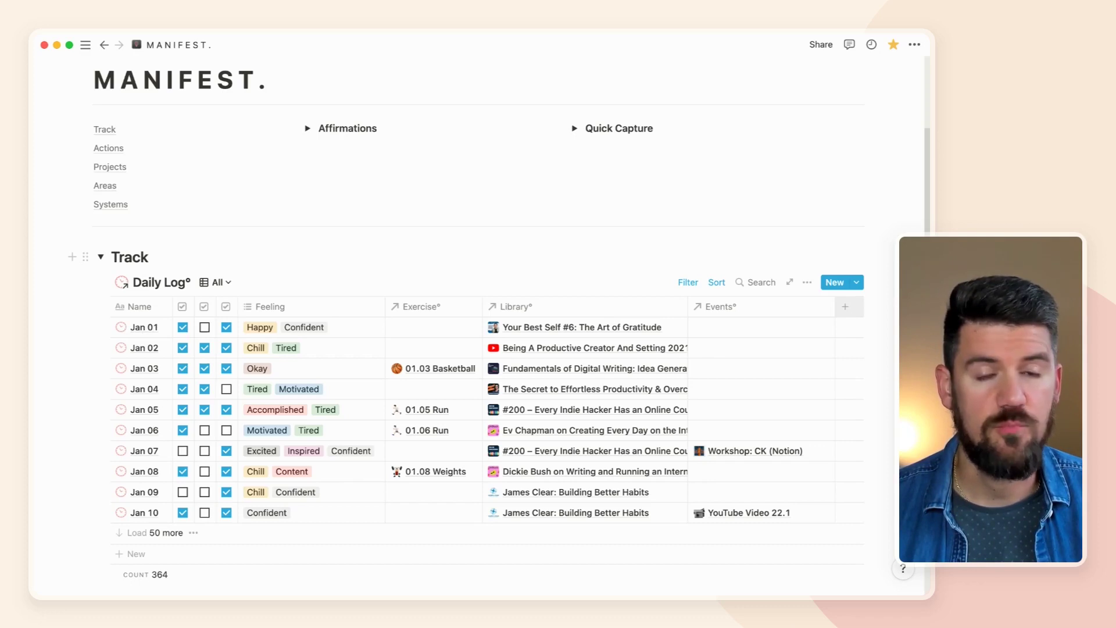
- Add a new property column at the end of the Daily Log table
{"action": "left_click", "coordinate": [845, 307]}
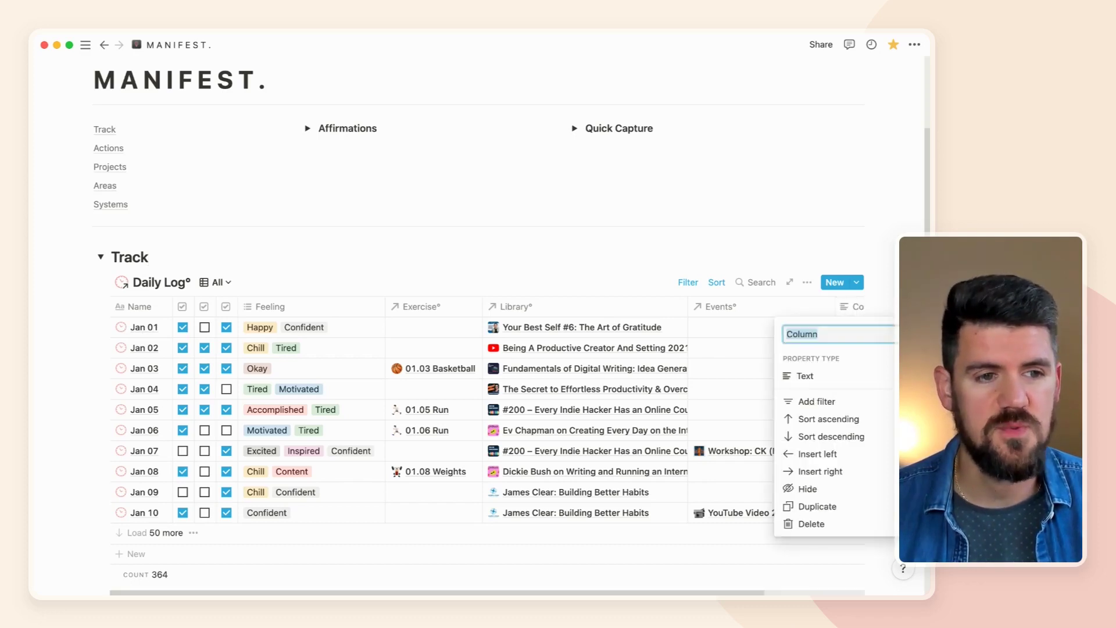
{"action": "left_click", "coordinate": [805, 375]}
{"action": "key", "text": "Escape"}
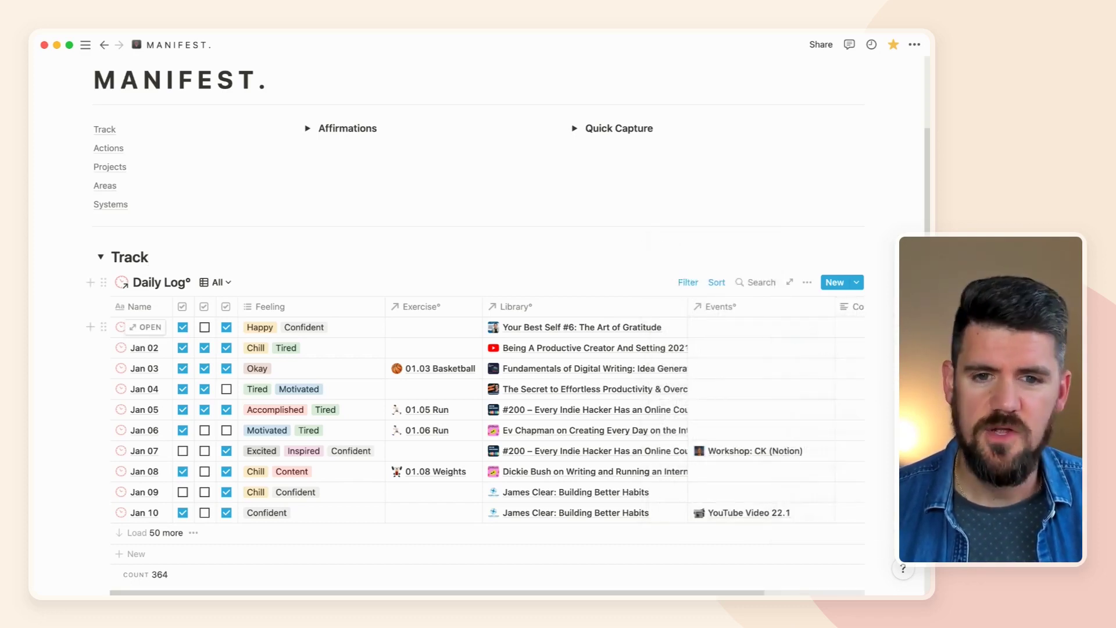
- Examine the Jan 01 entry's properties and the weekly log page linked through its Weeks relation
{"action": "left_click", "coordinate": [145, 326]}
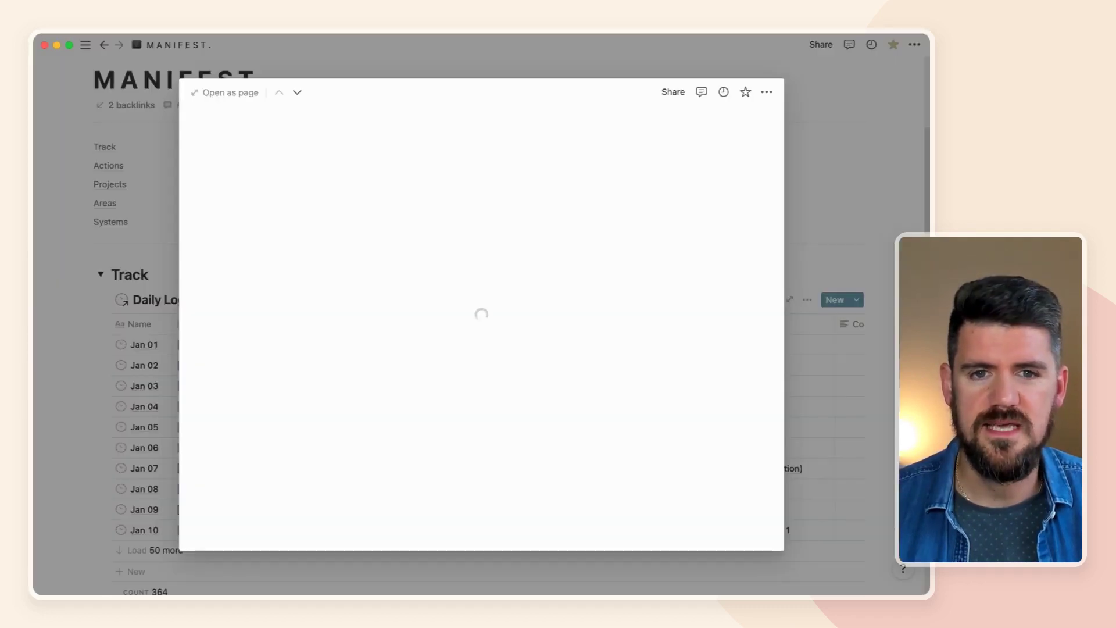
{"action": "scroll", "coordinate": [523, 275], "scroll_direction": "down", "scroll_amount": 5}
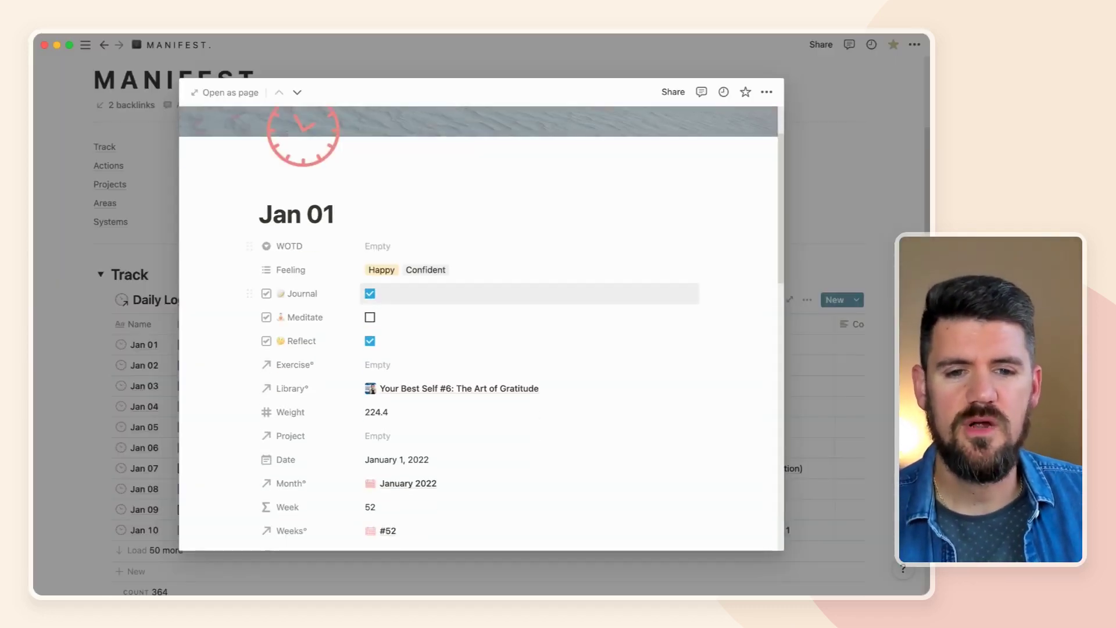
{"action": "scroll", "coordinate": [523, 416], "scroll_direction": "down", "scroll_amount": 1}
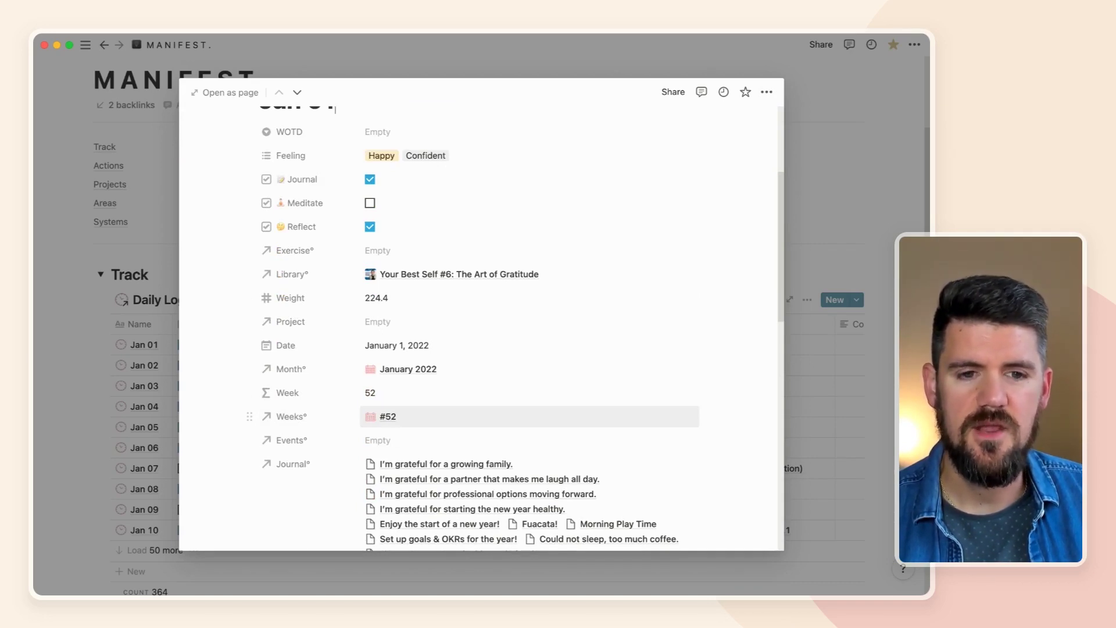
{"action": "left_click", "coordinate": [523, 416]}
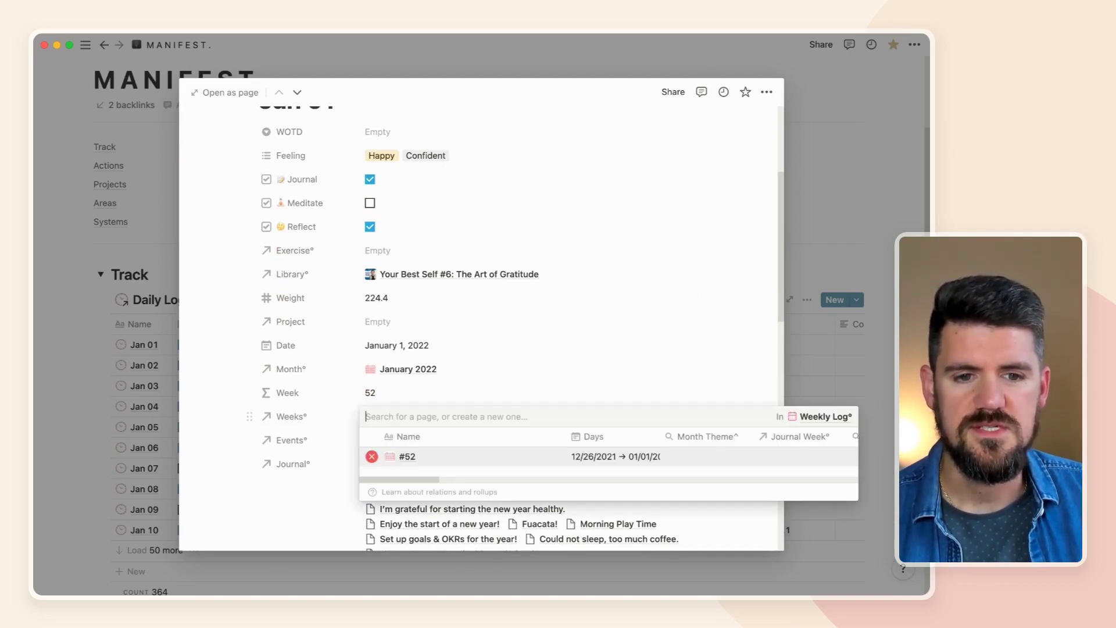
{"action": "left_click", "coordinate": [407, 456]}
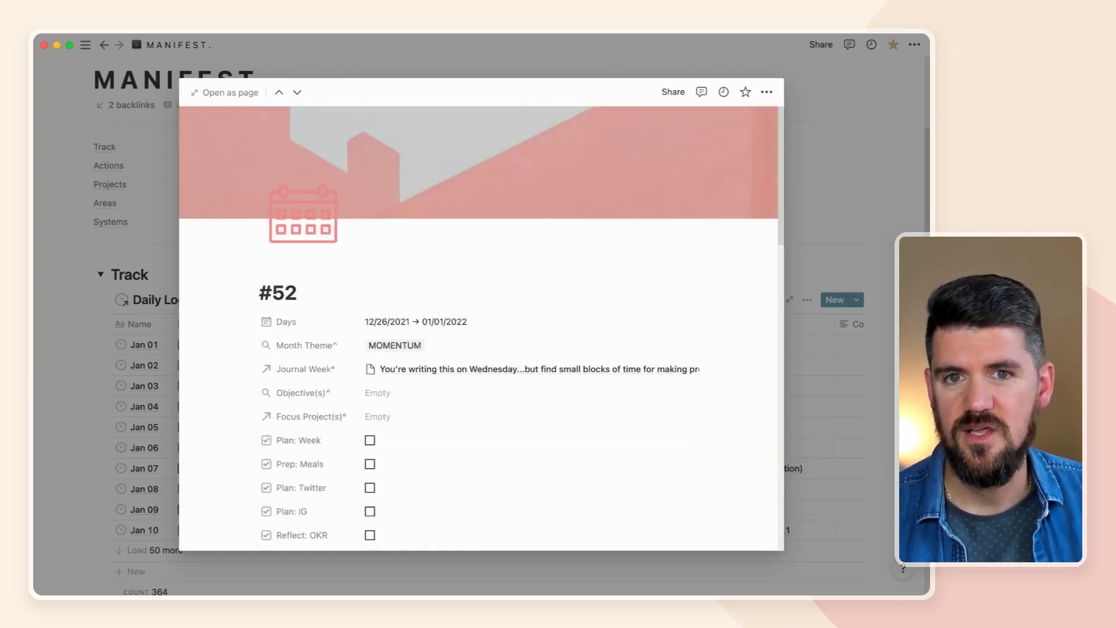
{"action": "key", "text": "Escape"}
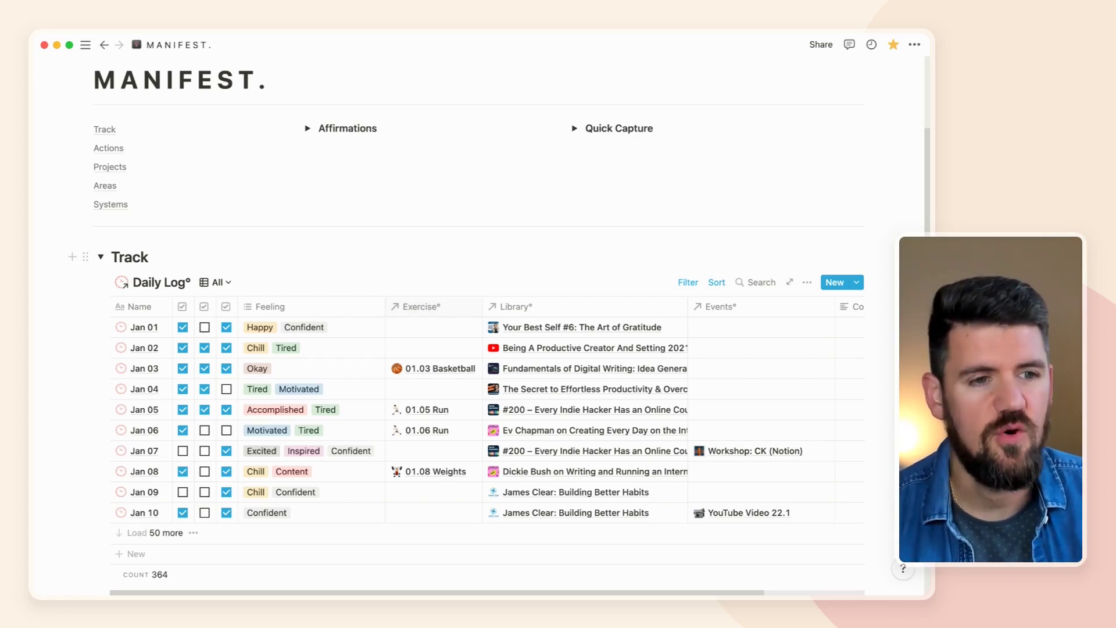
- Turn the Daily Log's new column into a Rollup property and name it "Week Date^"
{"action": "scroll", "coordinate": [233, 348], "scroll_direction": "right", "scroll_amount": 1}
{"action": "scroll", "coordinate": [233, 348], "scroll_direction": "right", "scroll_amount": 3}
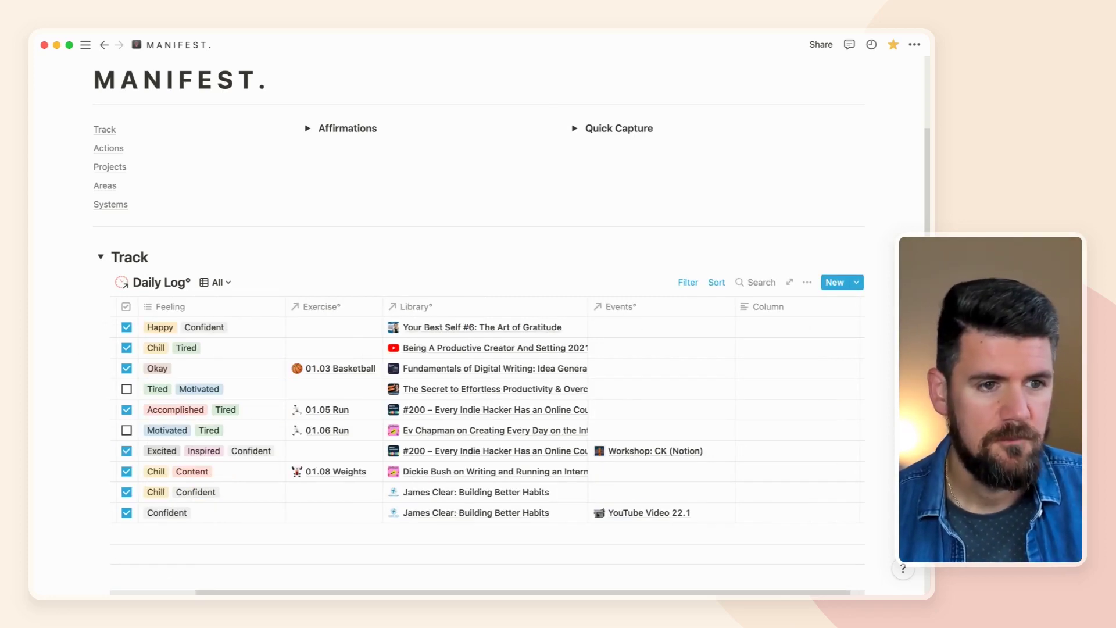
{"action": "left_click", "coordinate": [769, 306]}
{"action": "mouse_move", "coordinate": [756, 376]}
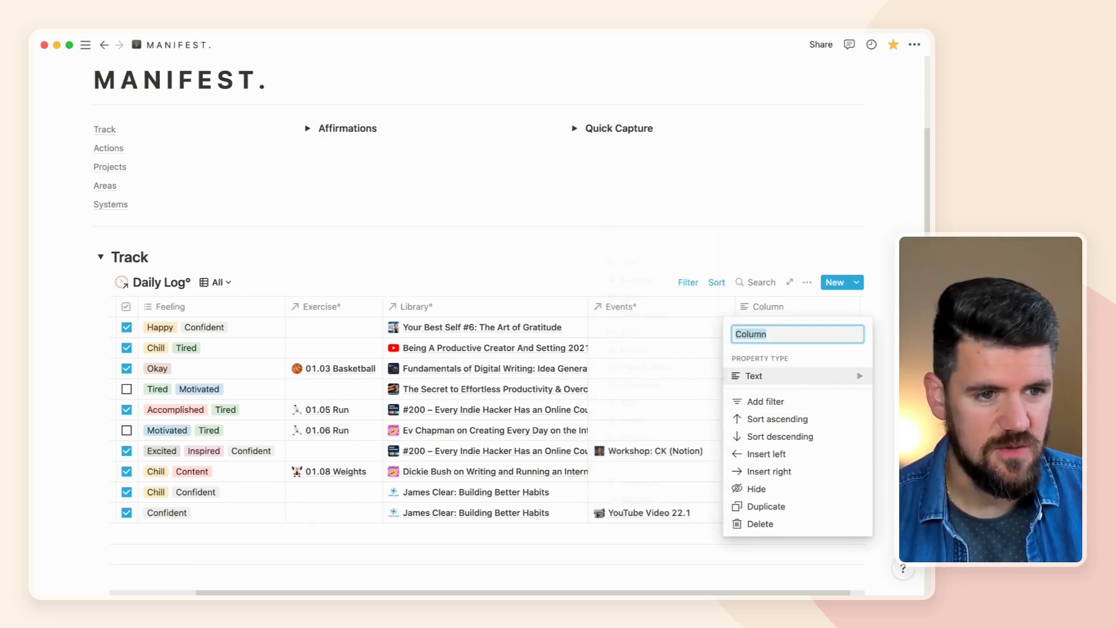
{"action": "scroll", "coordinate": [639, 494], "scroll_direction": "down", "scroll_amount": 1}
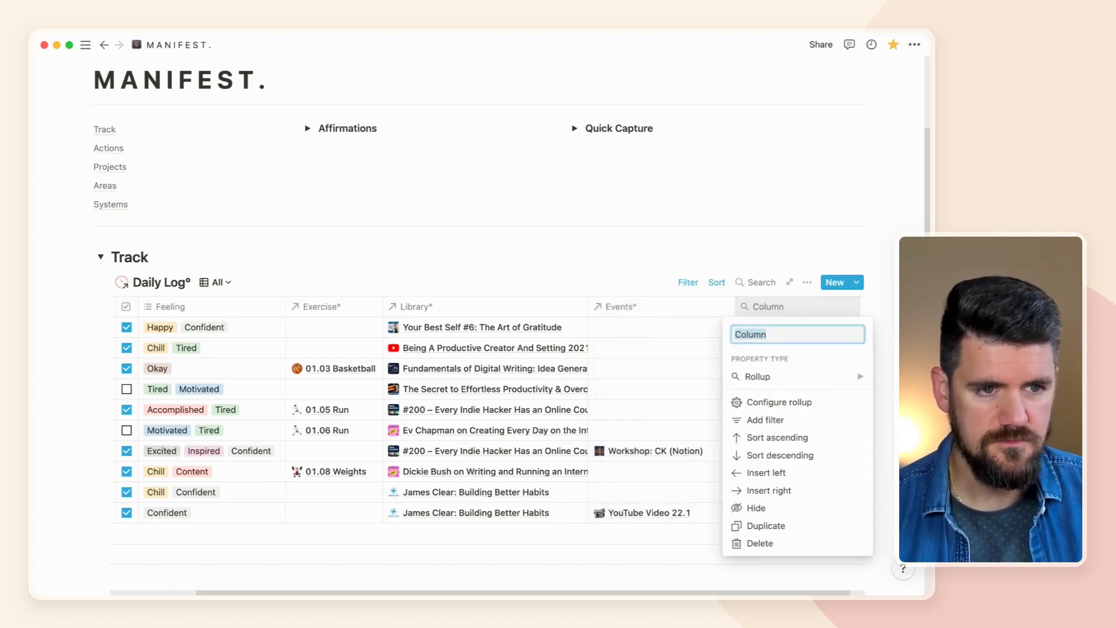
{"action": "type", "text": "Week "}
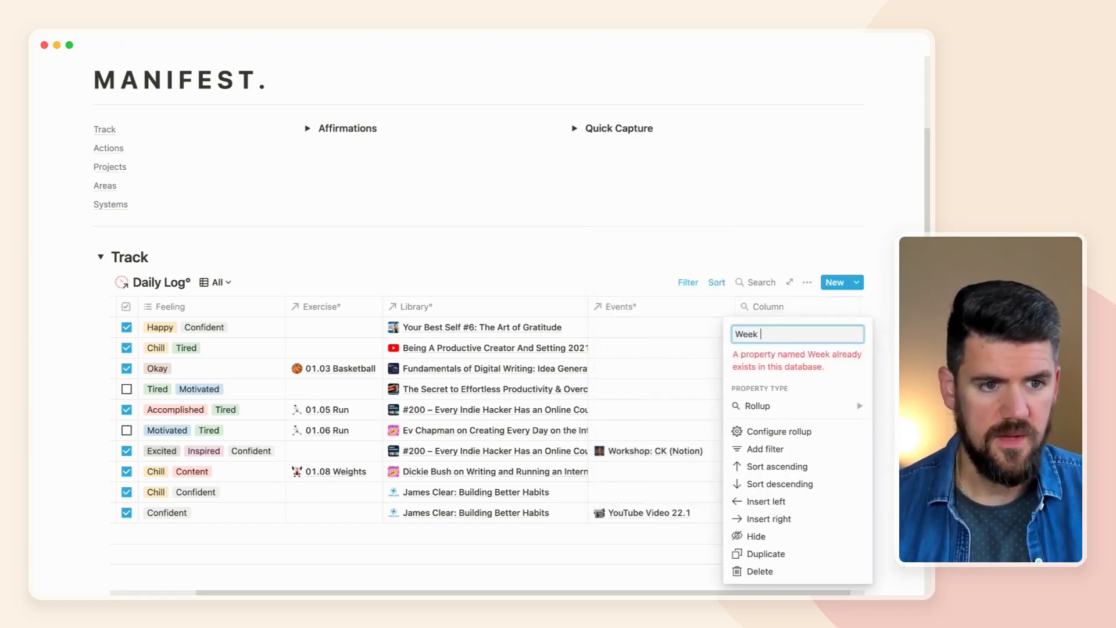
{"action": "type", "text": "Date^"}
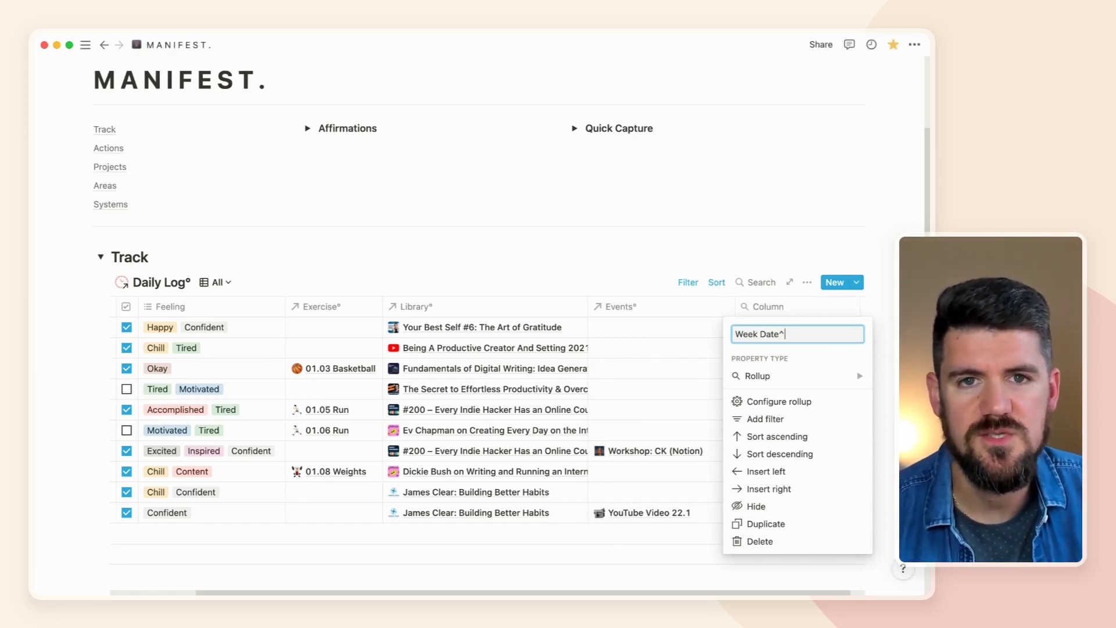
- Configure the Week Date^ rollup to use the Weeks relation and its Days property
{"action": "left_click", "coordinate": [756, 376]}
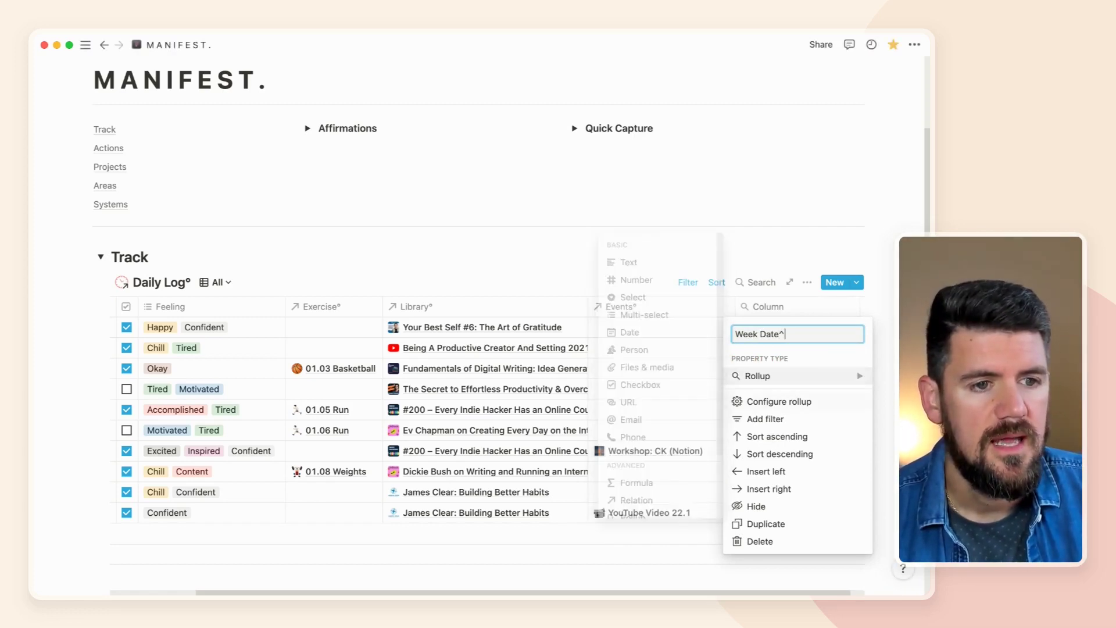
{"action": "left_click", "coordinate": [773, 401]}
{"action": "left_click", "coordinate": [805, 367]}
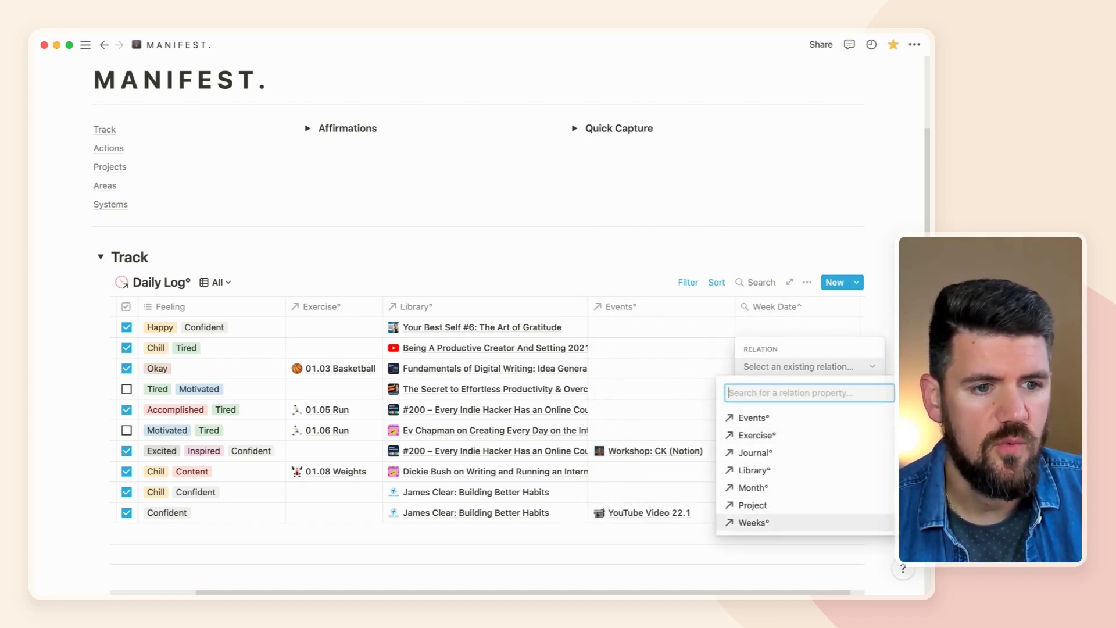
{"action": "left_click", "coordinate": [754, 523]}
{"action": "left_click", "coordinate": [791, 412]}
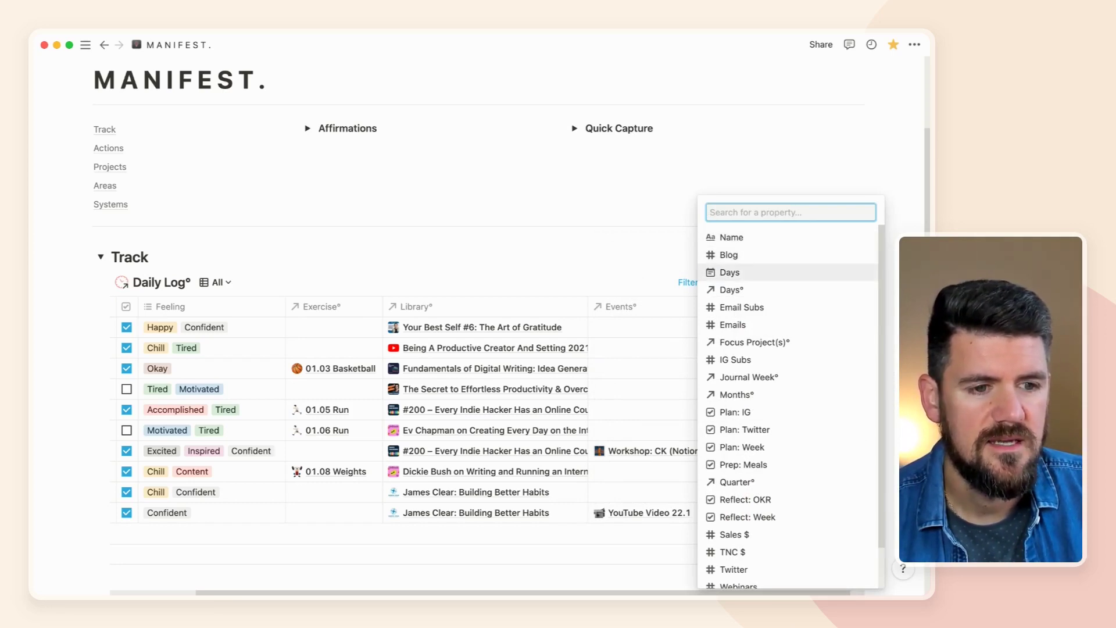
{"action": "left_click", "coordinate": [729, 272]}
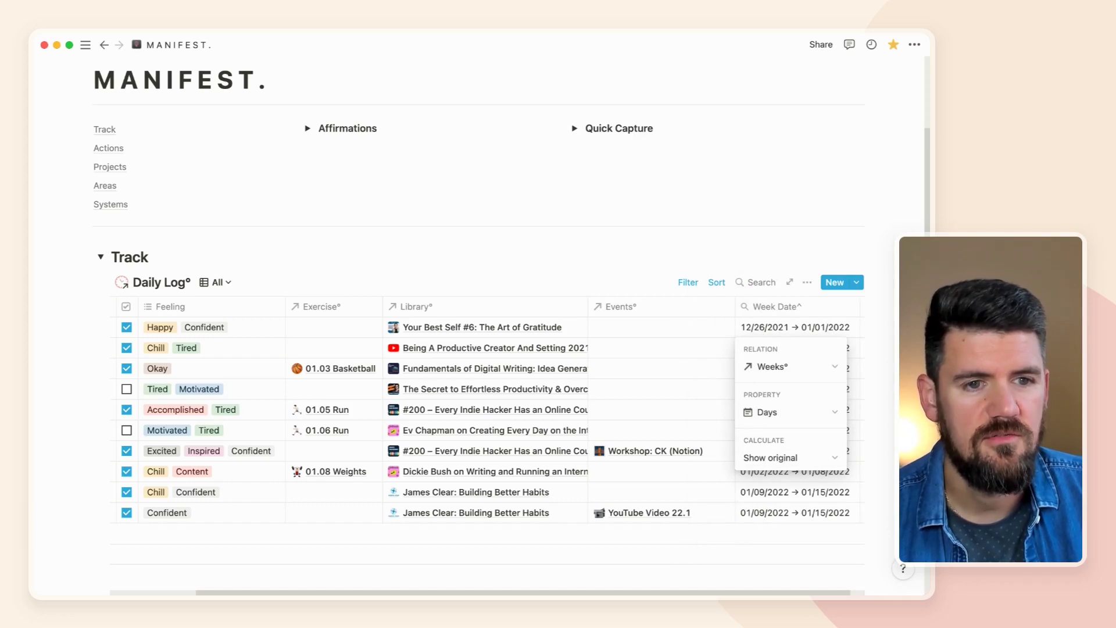
{"action": "key", "text": "Escape"}
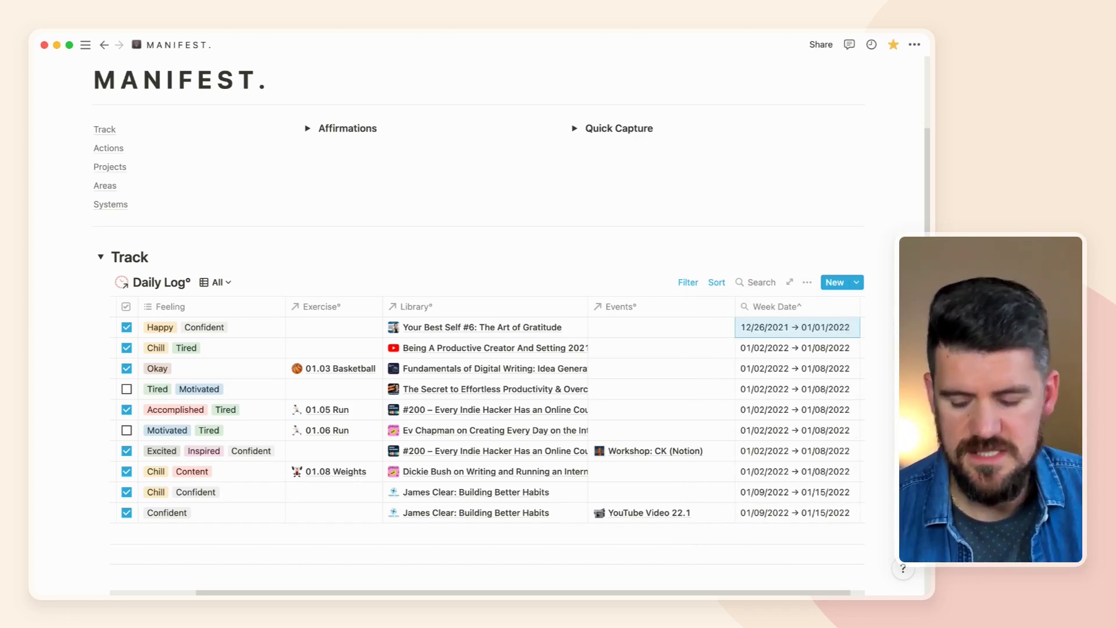
- Add a Formula property named "Day of the Week" after the Week Date^ column in the Daily Log
{"action": "scroll", "coordinate": [466, 410], "scroll_direction": "left", "scroll_amount": 5}
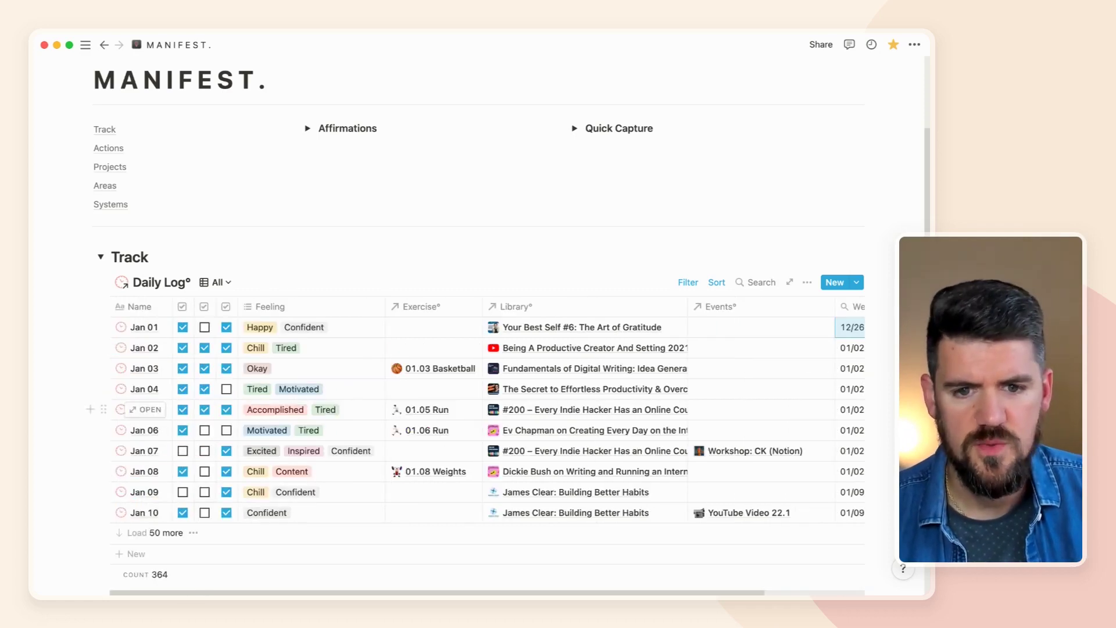
{"action": "scroll", "coordinate": [466, 409], "scroll_direction": "right", "scroll_amount": 3}
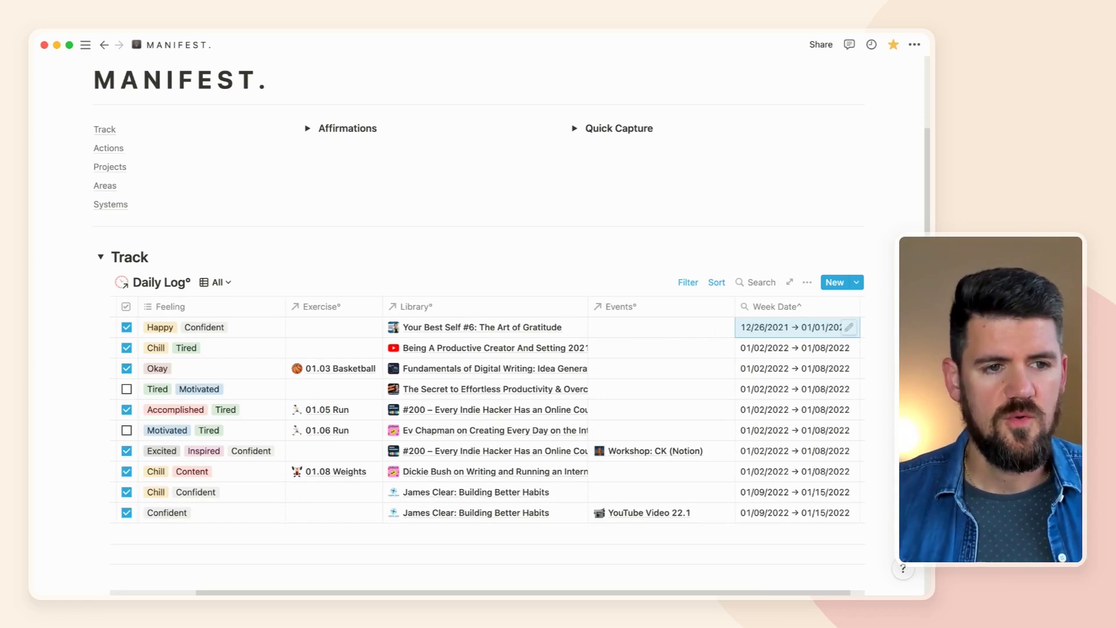
{"action": "scroll", "coordinate": [487, 410], "scroll_direction": "right", "scroll_amount": 1}
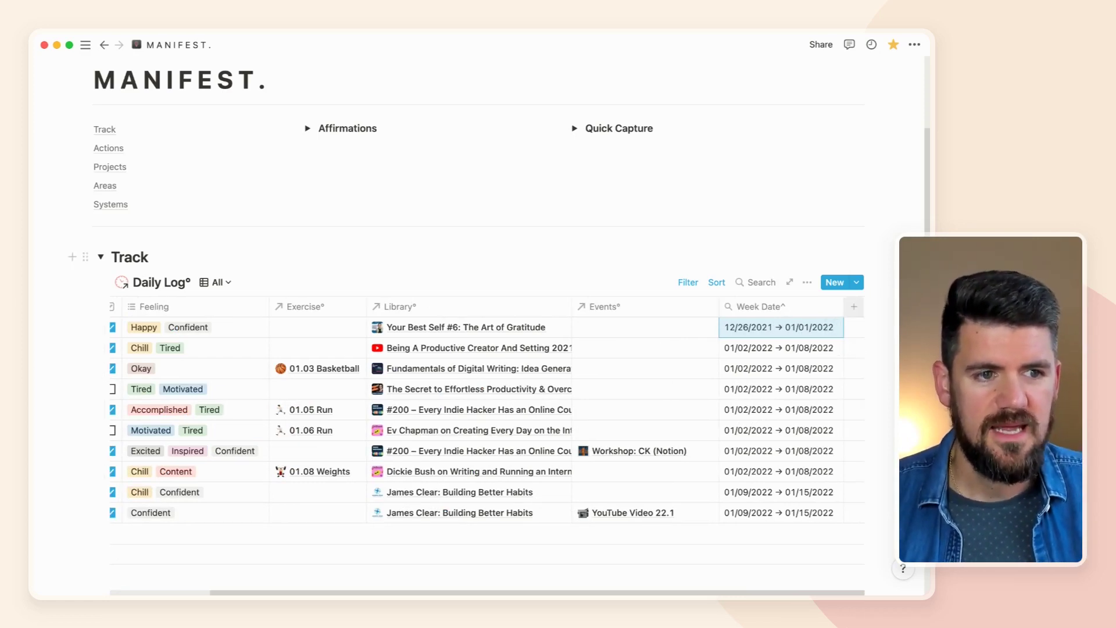
{"action": "left_click", "coordinate": [855, 307]}
{"action": "left_click", "coordinate": [805, 375]}
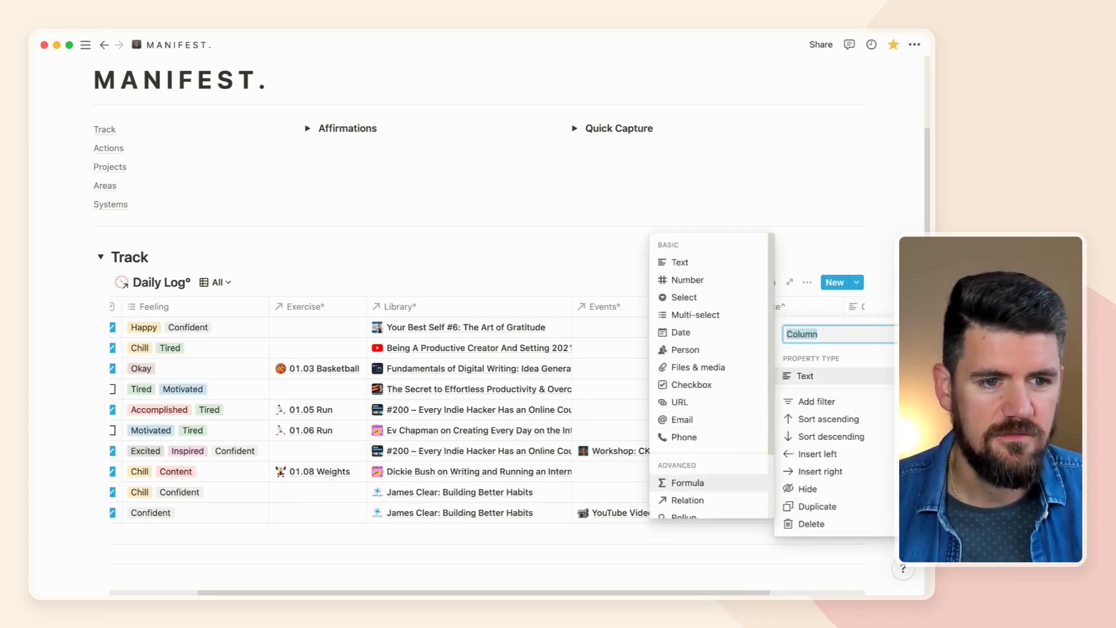
{"action": "left_click", "coordinate": [688, 482]}
{"action": "scroll", "coordinate": [486, 410], "scroll_direction": "right", "scroll_amount": 4}
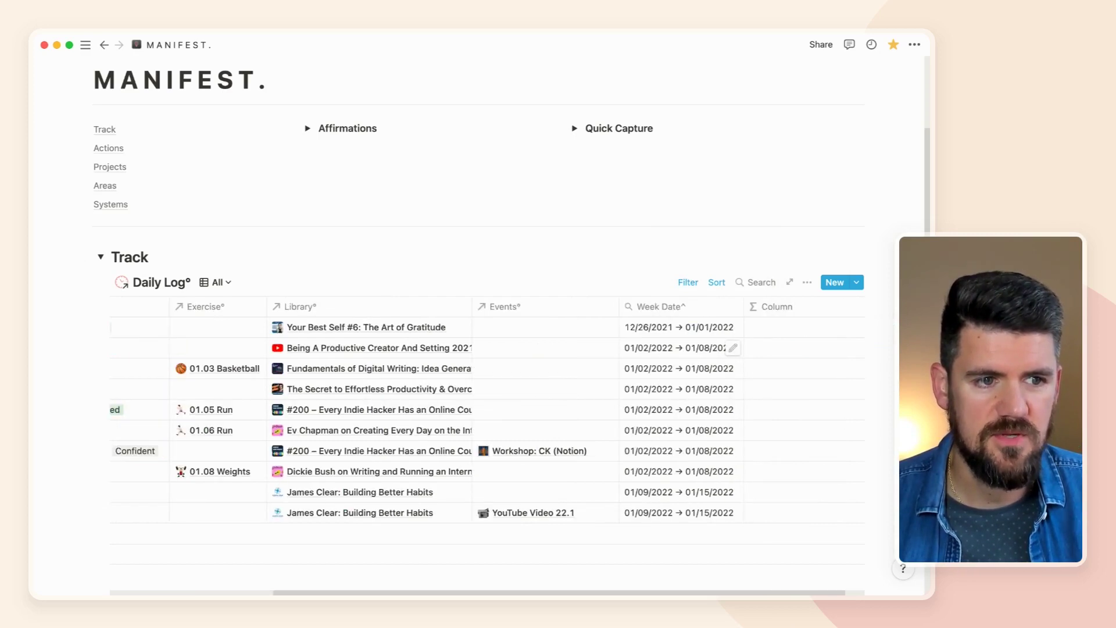
{"action": "left_click", "coordinate": [752, 307]}
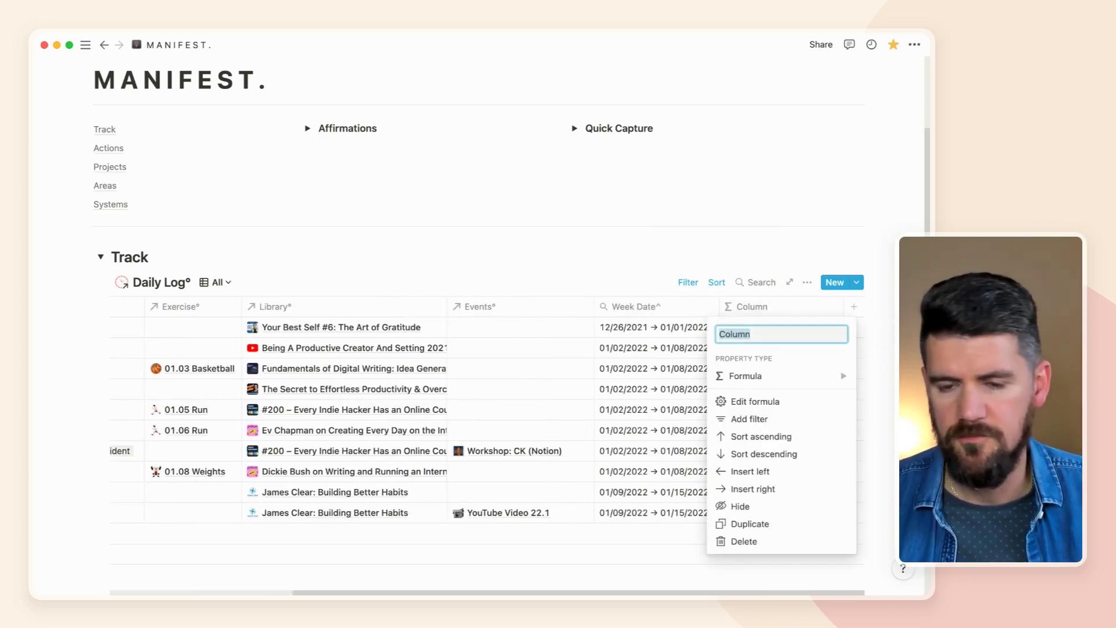
{"action": "type", "text": "Day "}
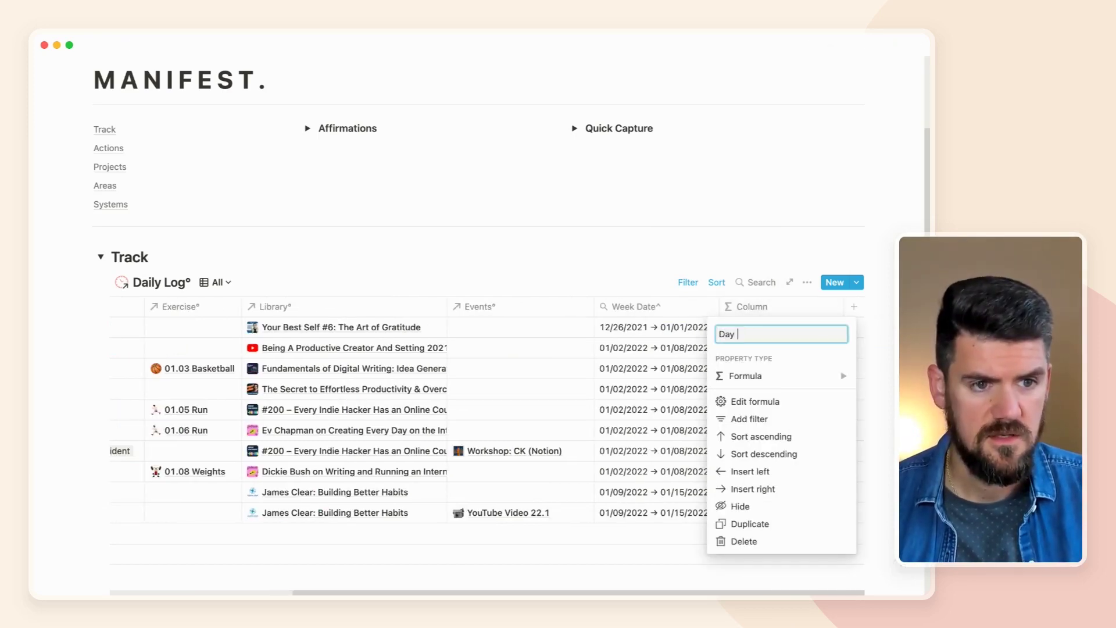
{"action": "type", "text": "of the Week"}
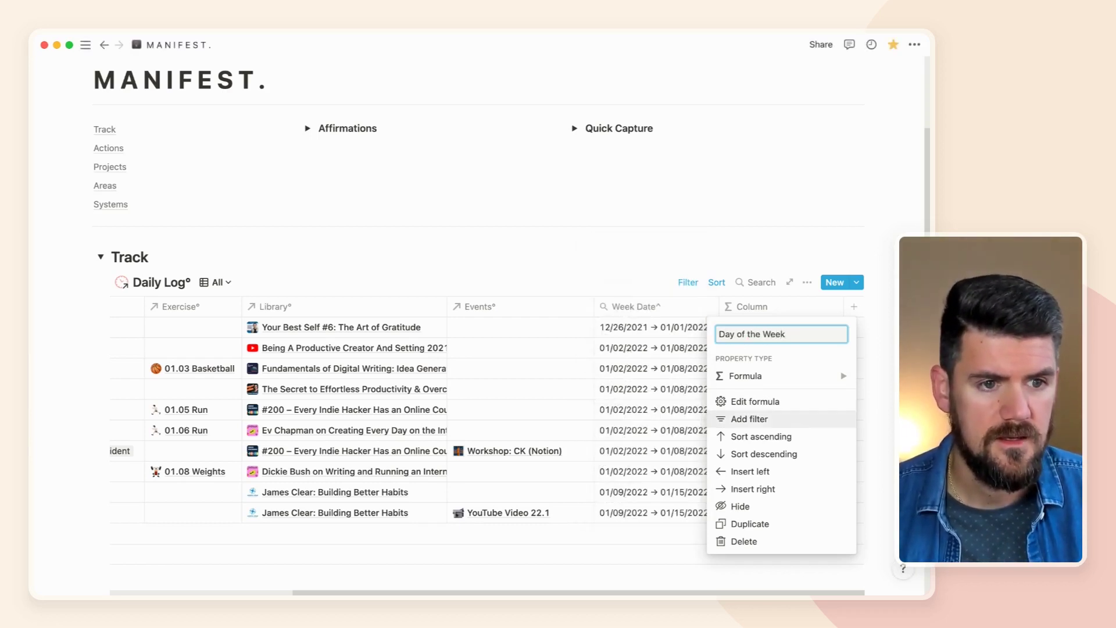
- Set the Day of the Week property's formula to formatDate(prop("Date"), "dddd")
{"action": "left_click", "coordinate": [756, 401]}
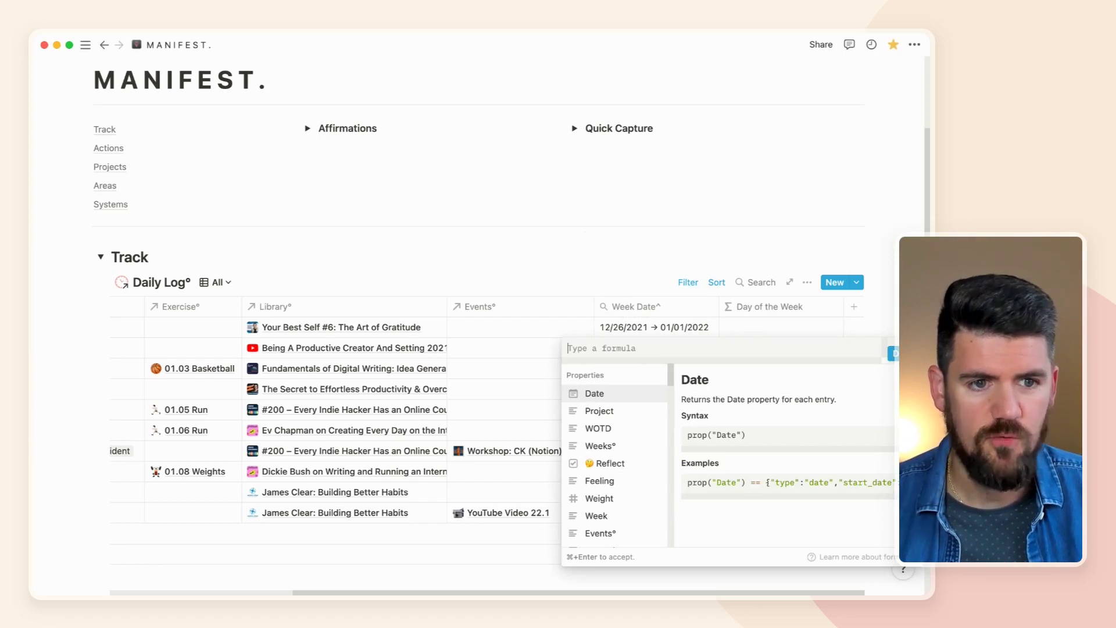
{"action": "type", "text": "form"}
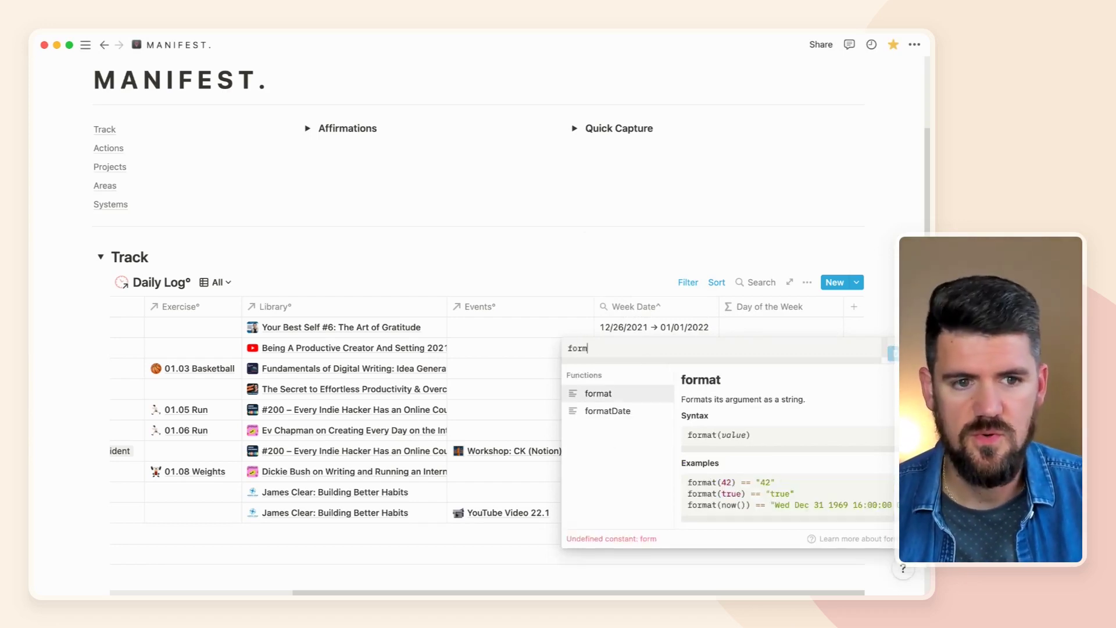
{"action": "type", "text": "atDate"}
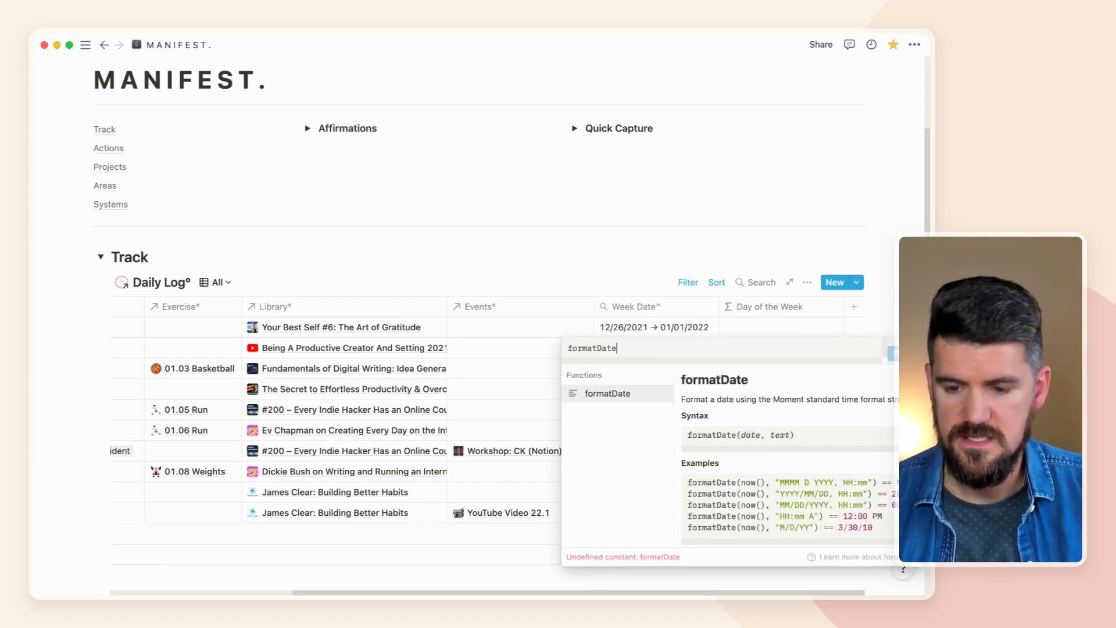
{"action": "type", "text": "(prop"}
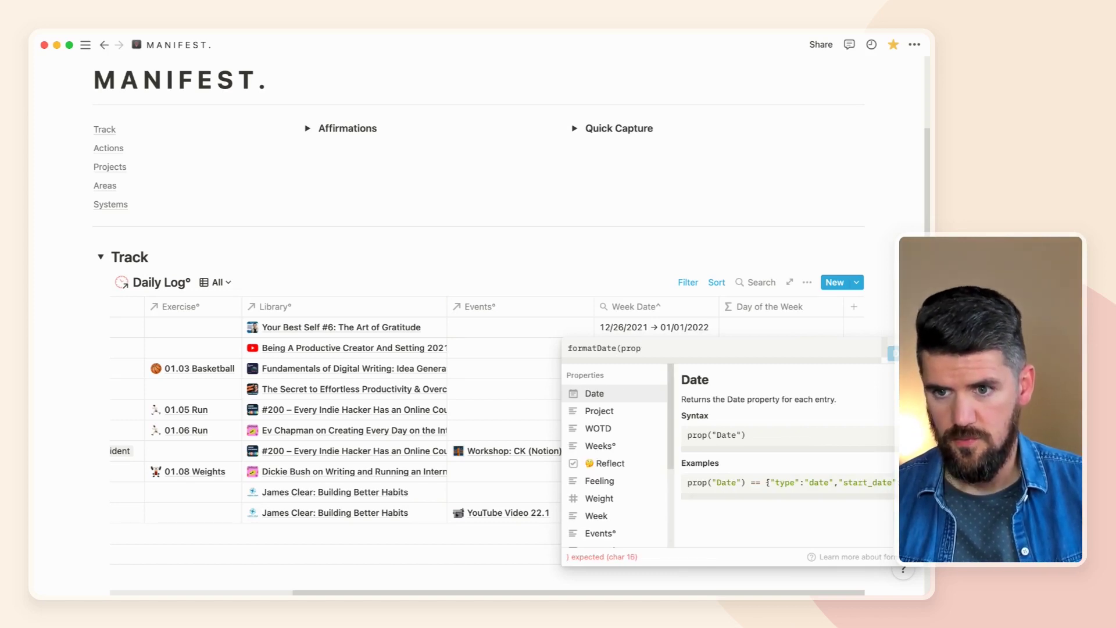
{"action": "type", "text": "(\"Date"}
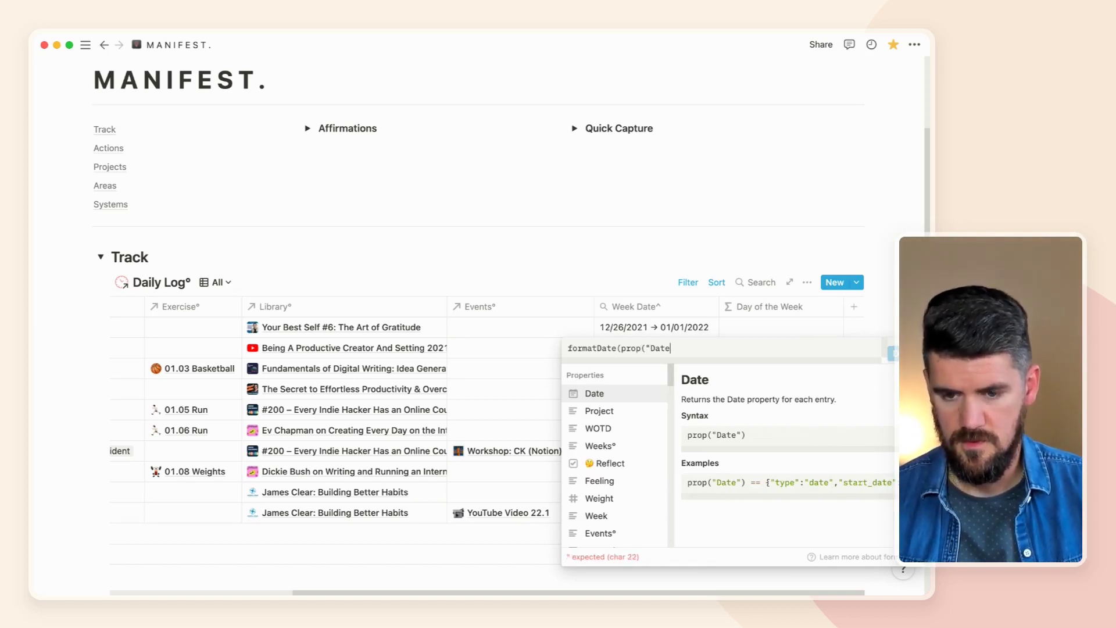
{"action": "type", "text": "\")"}
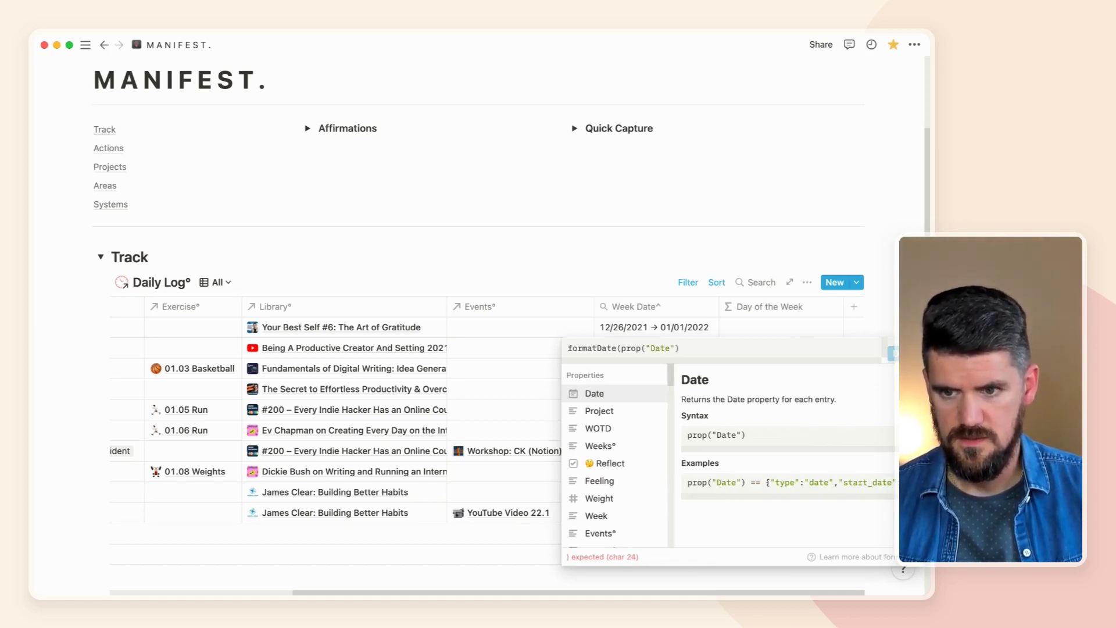
{"action": "type", "text": ". \"dddd"}
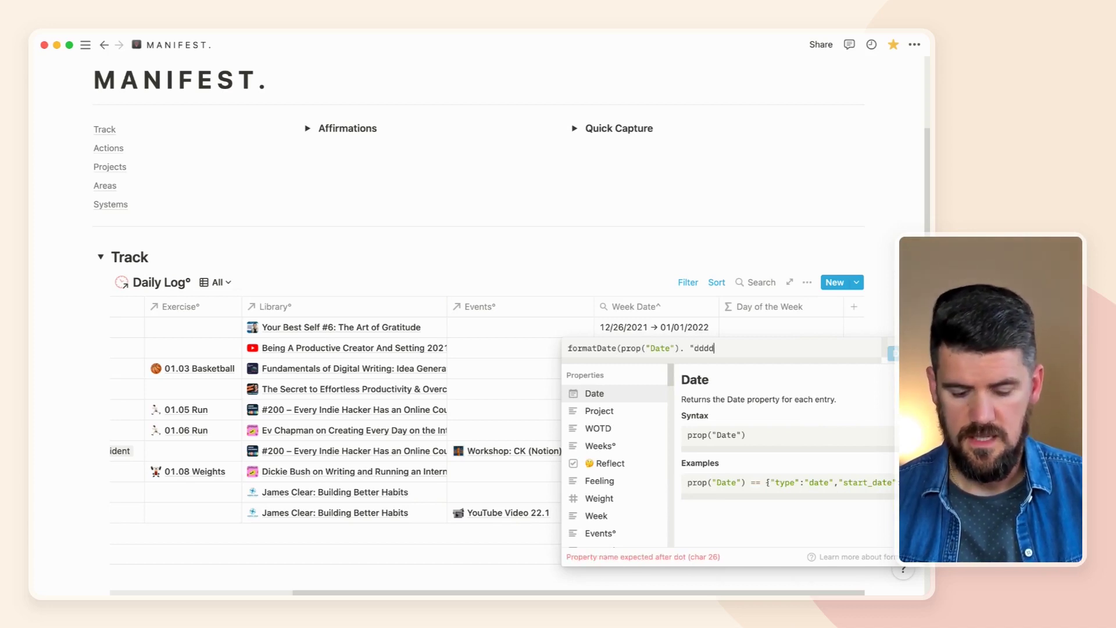
{"action": "type", "text": "\""}
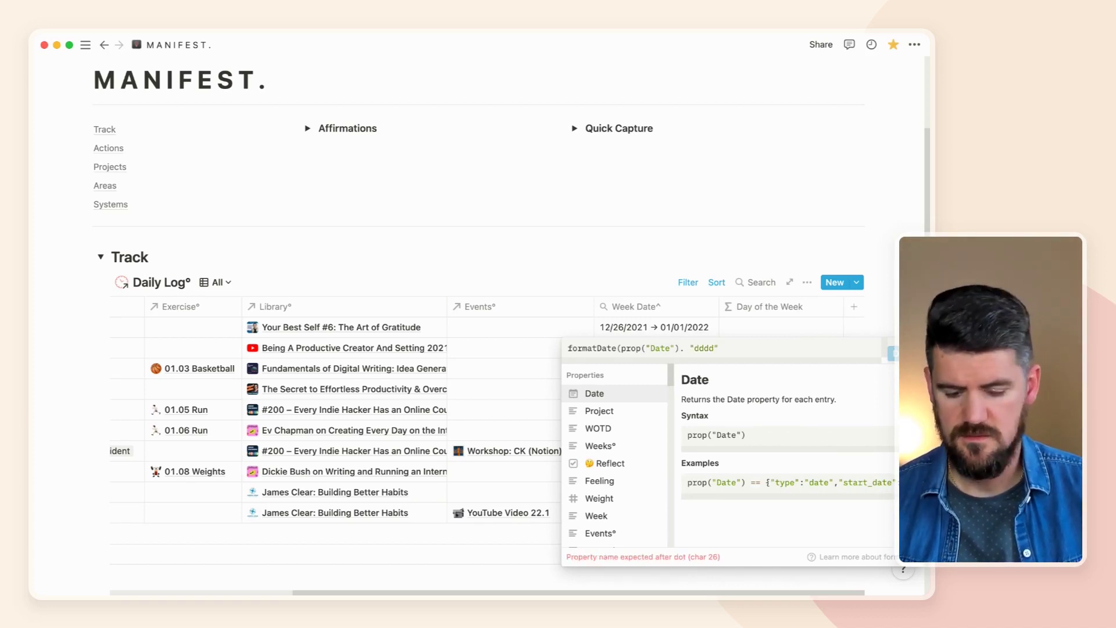
{"action": "type", "text": ")"}
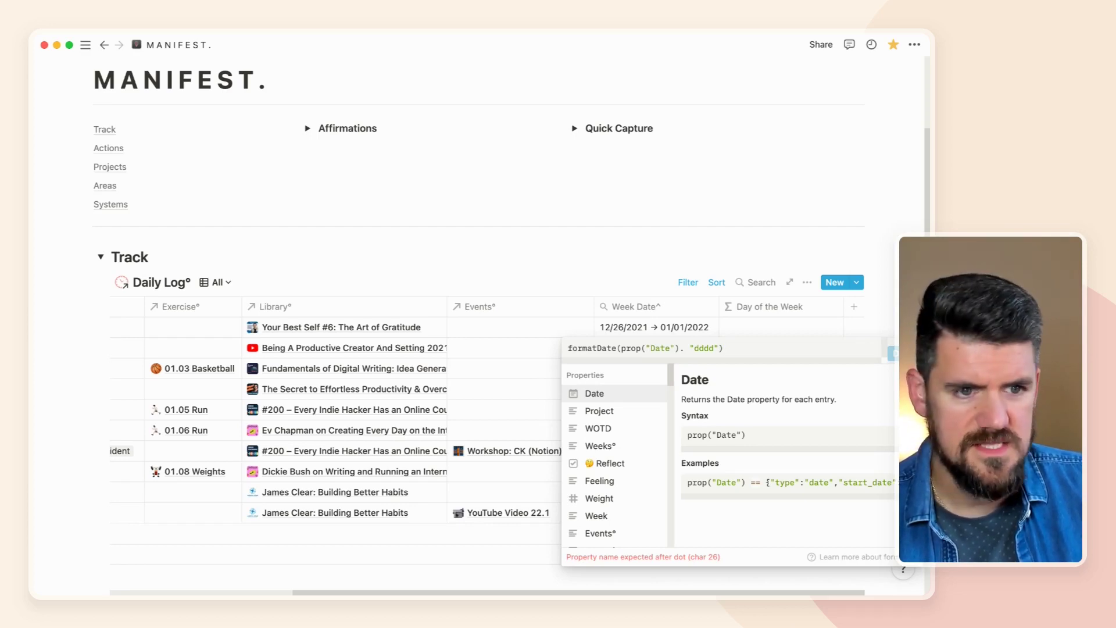
{"action": "key", "text": "BackSpace"}
{"action": "type", "text": ","}
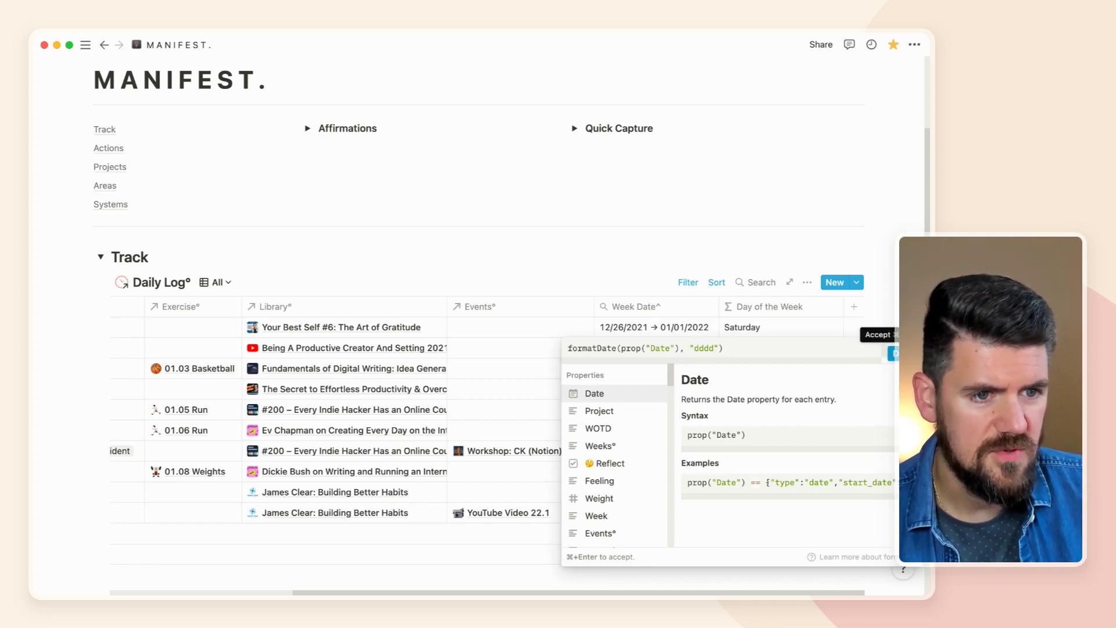
{"action": "key", "text": "super+Return"}
- Create a new, unnamed Board view for the Daily Log database
{"action": "scroll", "coordinate": [488, 419], "scroll_direction": "left", "scroll_amount": 3}
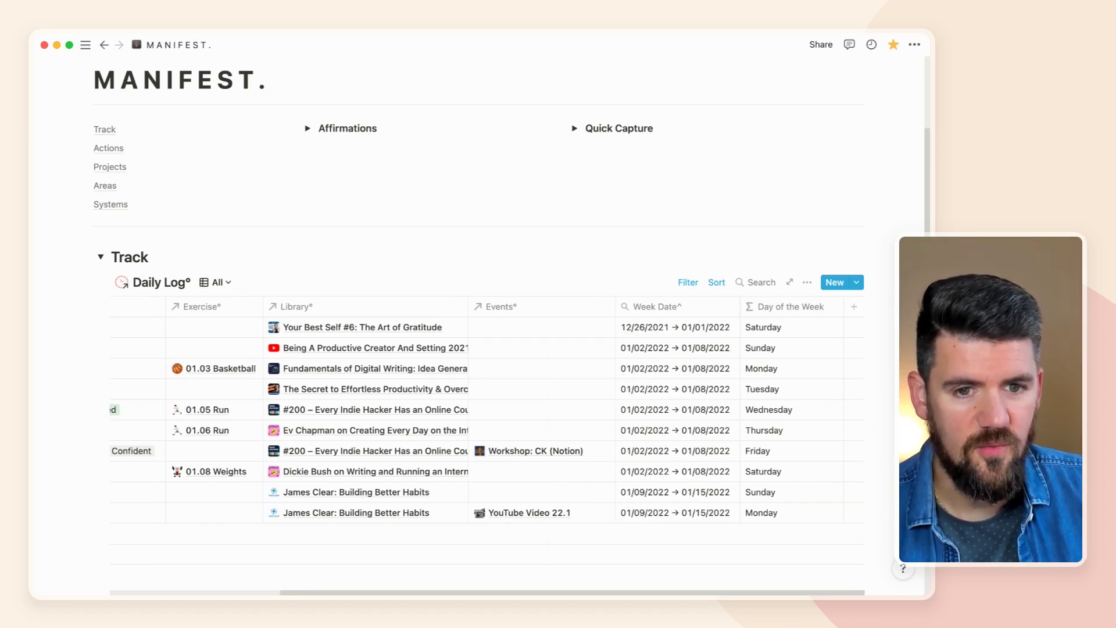
{"action": "scroll", "coordinate": [488, 418], "scroll_direction": "left", "scroll_amount": 5}
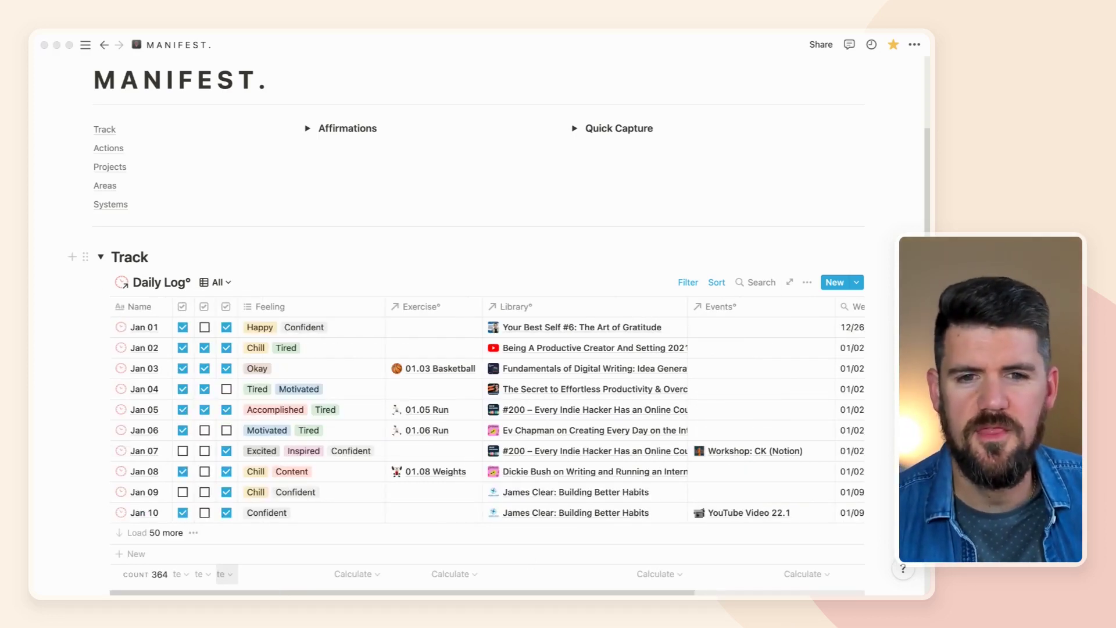
{"action": "left_click", "coordinate": [217, 282]}
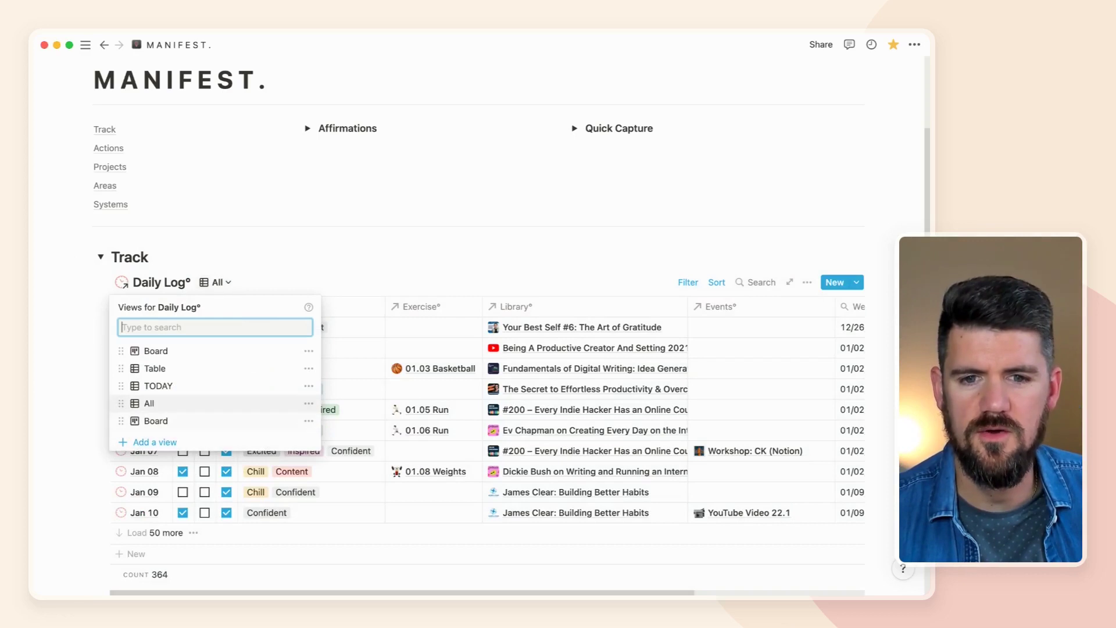
{"action": "left_click", "coordinate": [150, 442]}
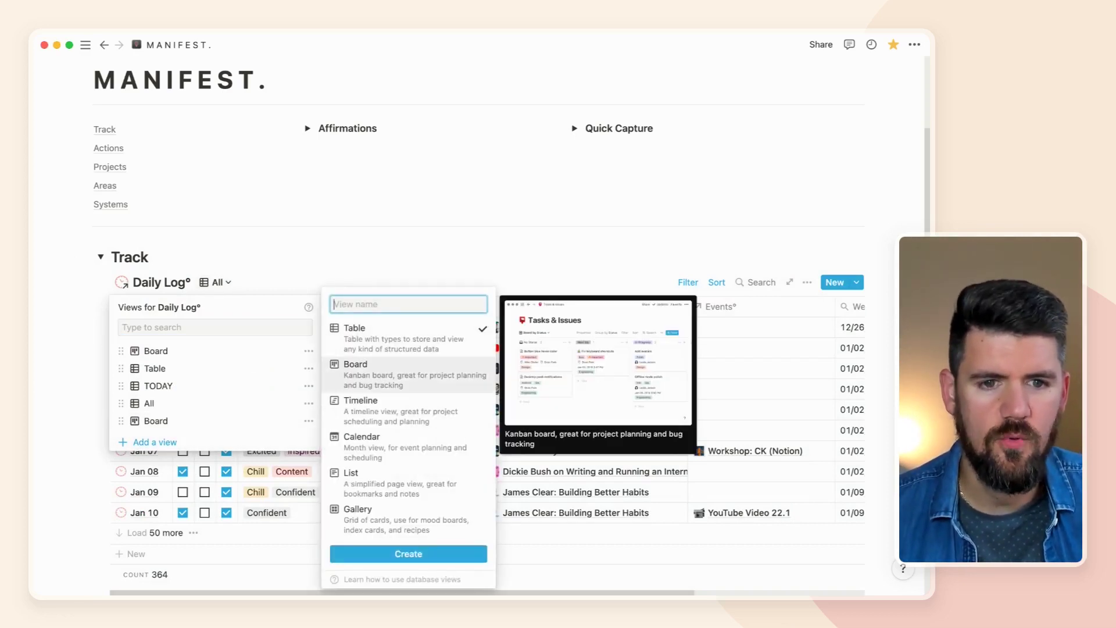
{"action": "left_click", "coordinate": [407, 375]}
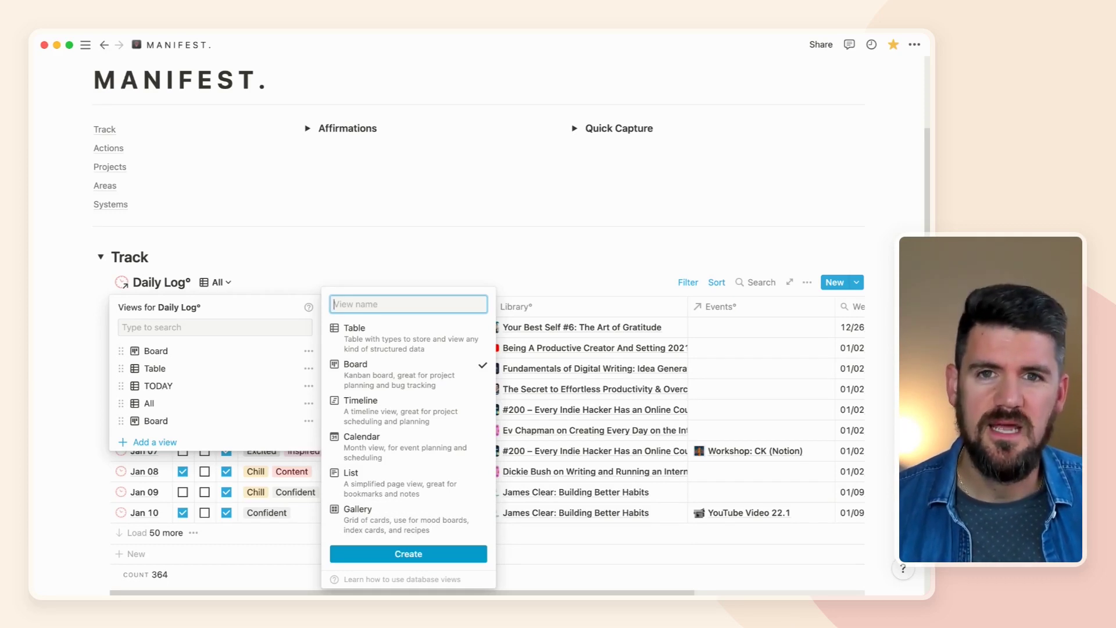
{"action": "key", "text": "Return"}
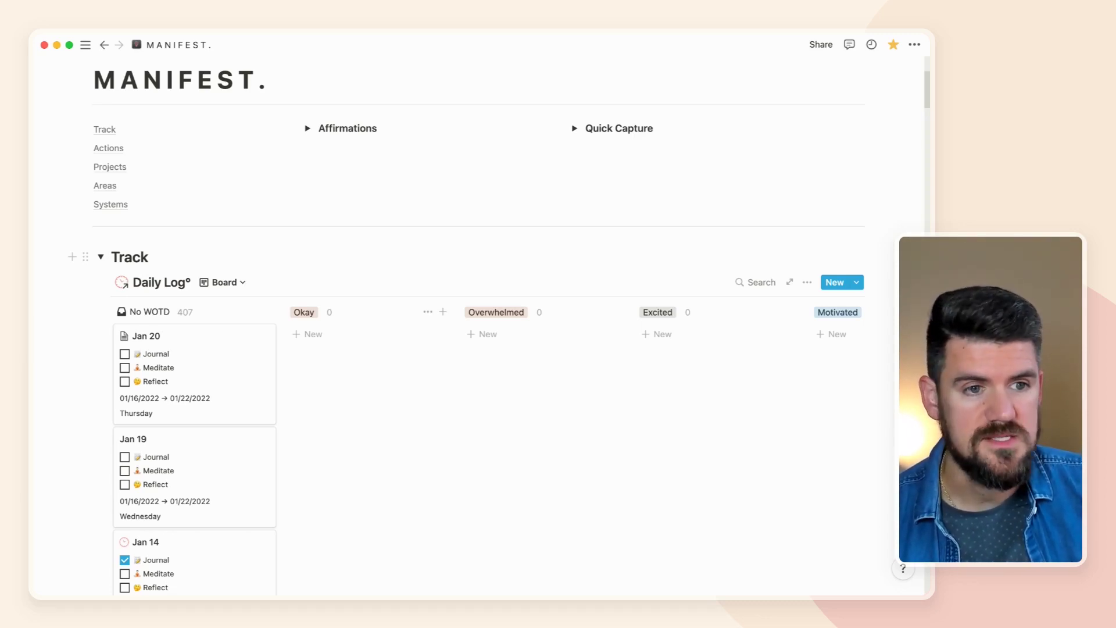
- Add a filter on the Week Date^ rollup to the new Daily Log board
{"action": "left_click", "coordinate": [807, 282]}
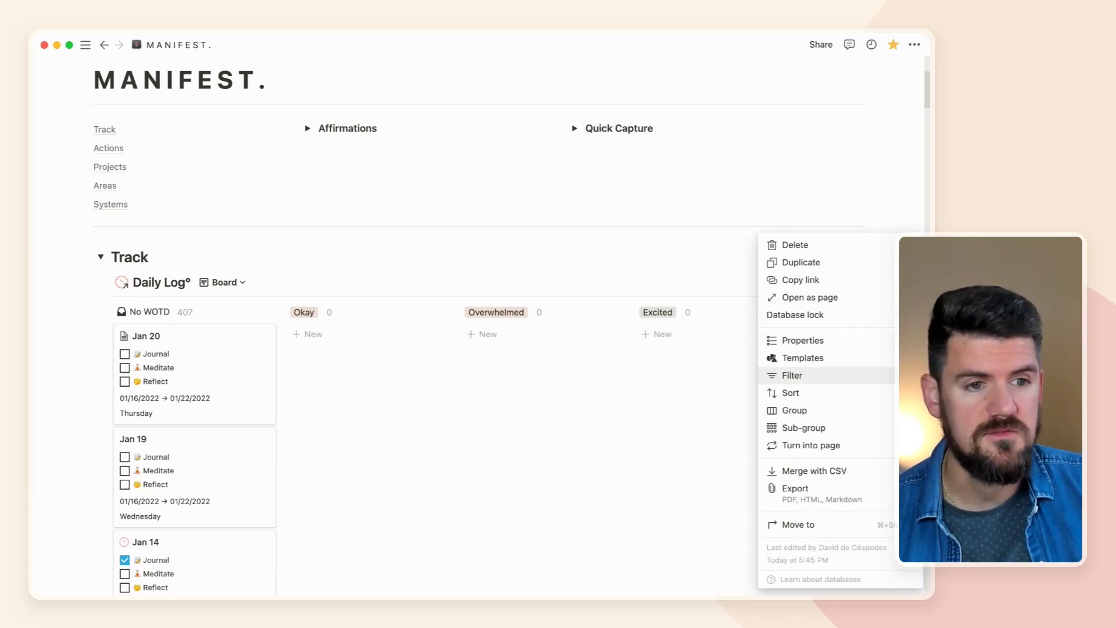
{"action": "key", "text": "Return"}
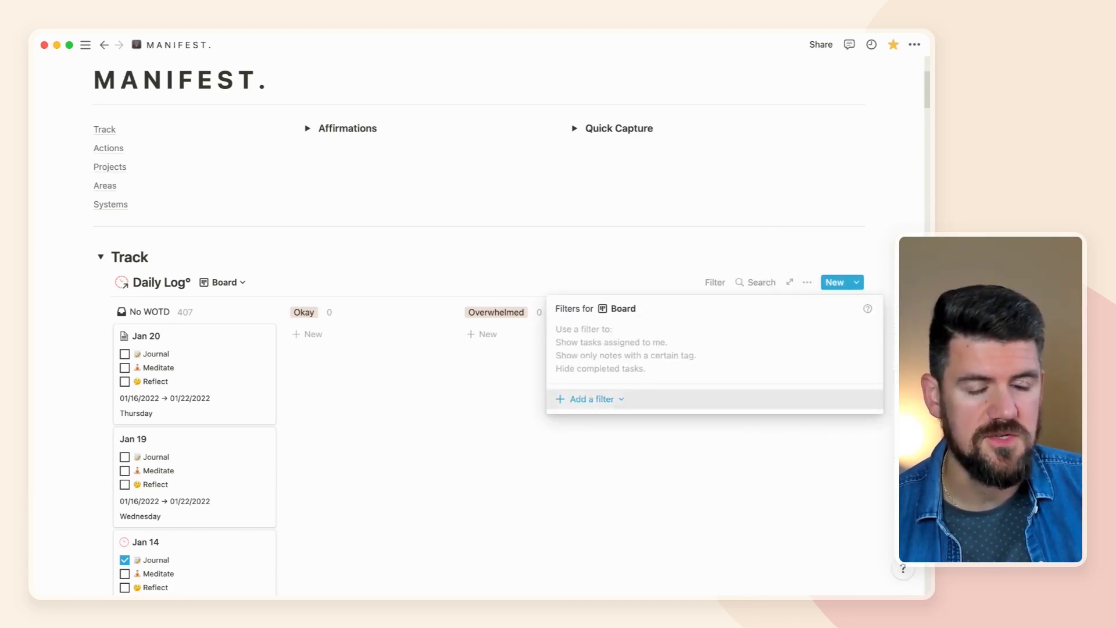
{"action": "key", "text": "Return"}
{"action": "key", "text": "Return"}
{"action": "key", "text": "Return"}
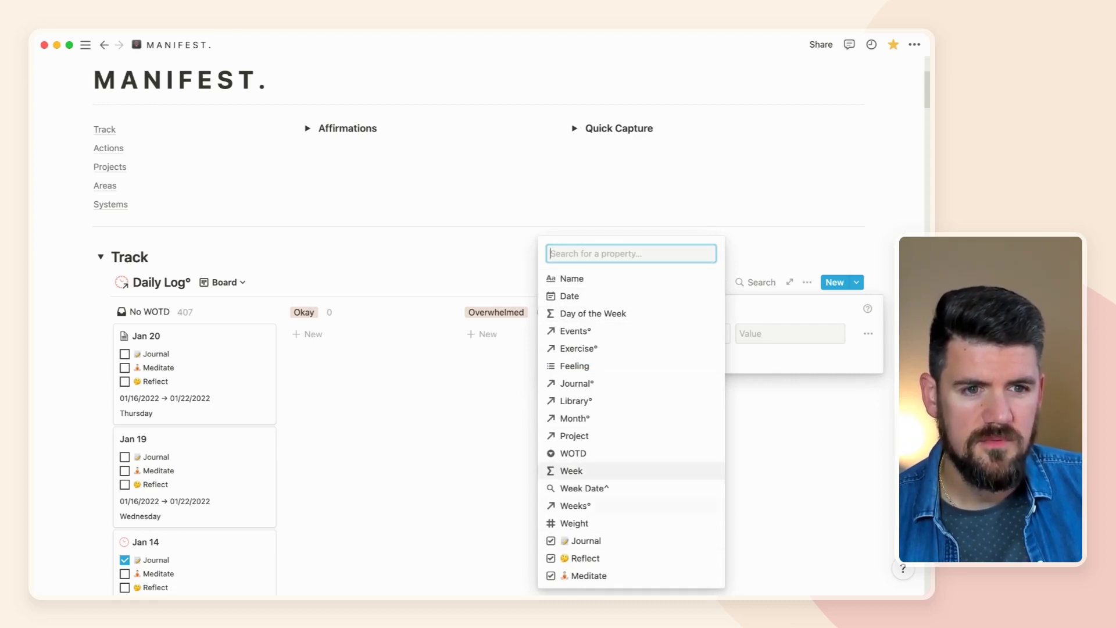
{"action": "key", "text": "Up"}
{"action": "key", "text": "Up"}
{"action": "key", "text": "Up"}
{"action": "key", "text": "Up"}
{"action": "key", "text": "Up"}
{"action": "key", "text": "Up"}
{"action": "key", "text": "Up"}
{"action": "key", "text": "Up"}
{"action": "key", "text": "Up"}
{"action": "key", "text": "Up"}
{"action": "key", "text": "Up"}
{"action": "key", "text": "Down"}
{"action": "key", "text": "Down"}
{"action": "key", "text": "Down"}
{"action": "key", "text": "Down"}
{"action": "key", "text": "Down"}
{"action": "key", "text": "Down"}
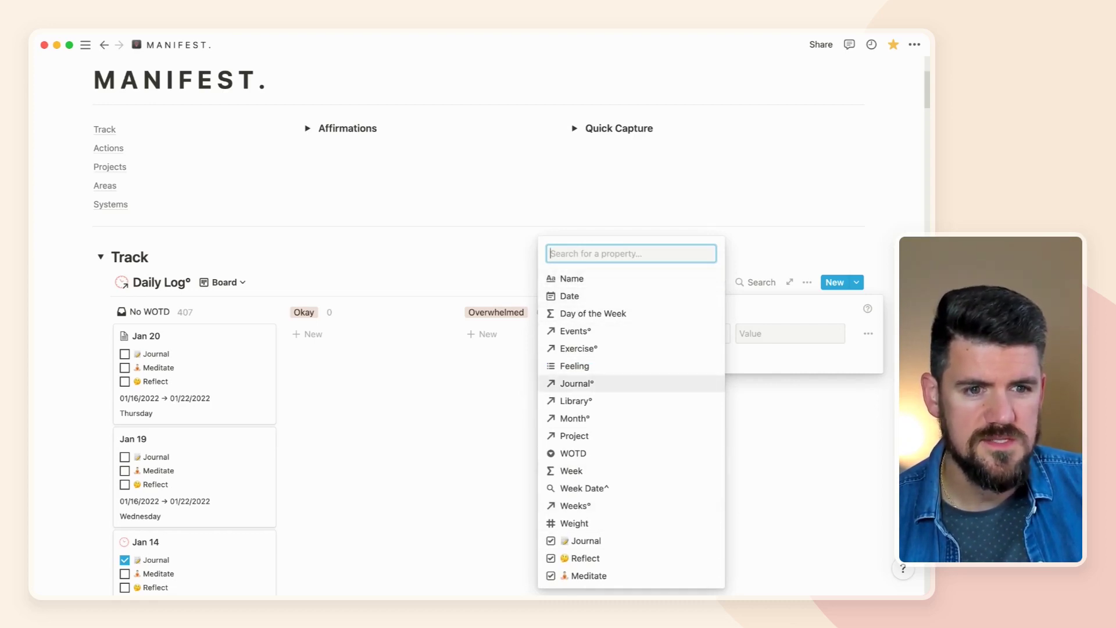
{"action": "key", "text": "Down"}
{"action": "key", "text": "Down"}
{"action": "key", "text": "Down"}
{"action": "key", "text": "Down"}
{"action": "key", "text": "Down"}
{"action": "key", "text": "Down"}
{"action": "key", "text": "Return"}
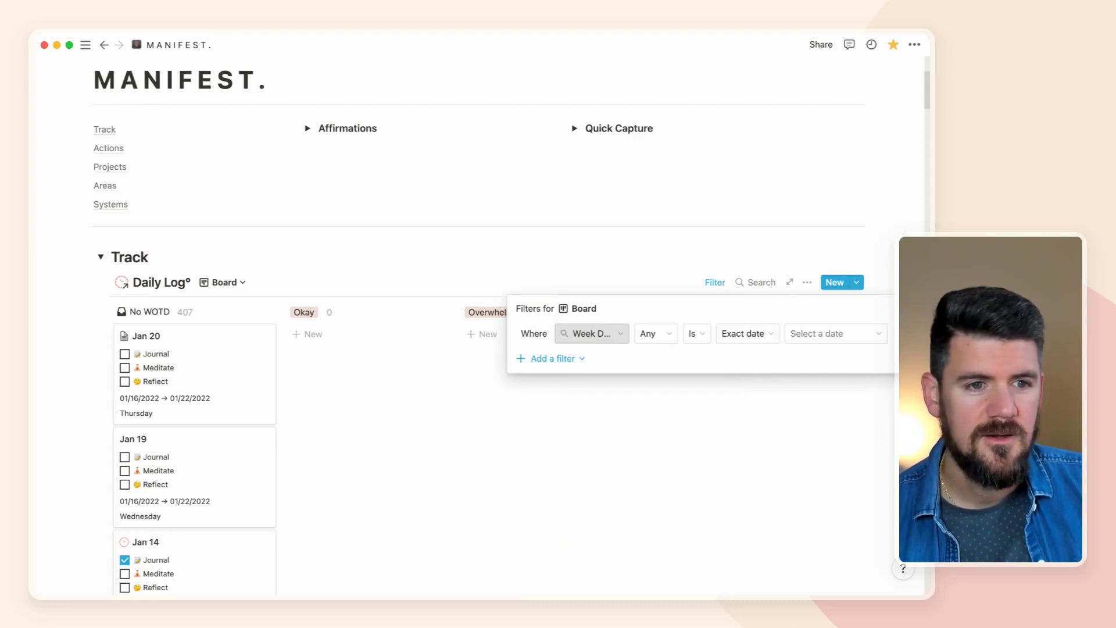
- Set the Week Date^ filter to match Any date that Is within The past week
{"action": "key", "text": "Tab"}
{"action": "key", "text": "Return"}
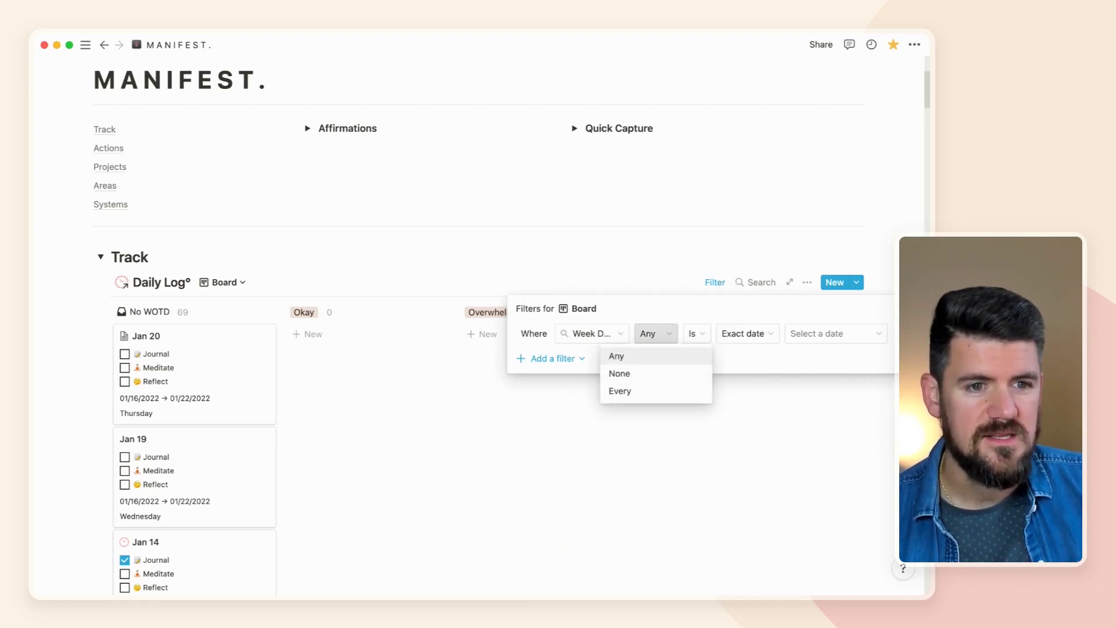
{"action": "key", "text": "Tab"}
{"action": "key", "text": "Return"}
{"action": "key", "text": "Down"}
{"action": "key", "text": "Down"}
{"action": "key", "text": "Down"}
{"action": "key", "text": "Down"}
{"action": "key", "text": "Down"}
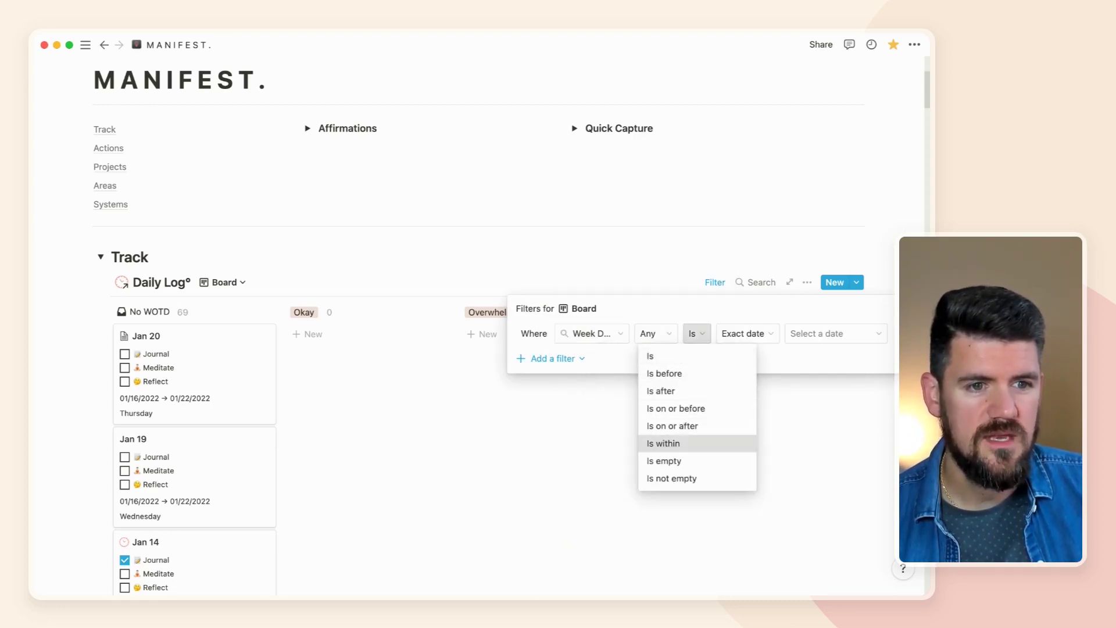
{"action": "key", "text": "Return"}
{"action": "key", "text": "Tab"}
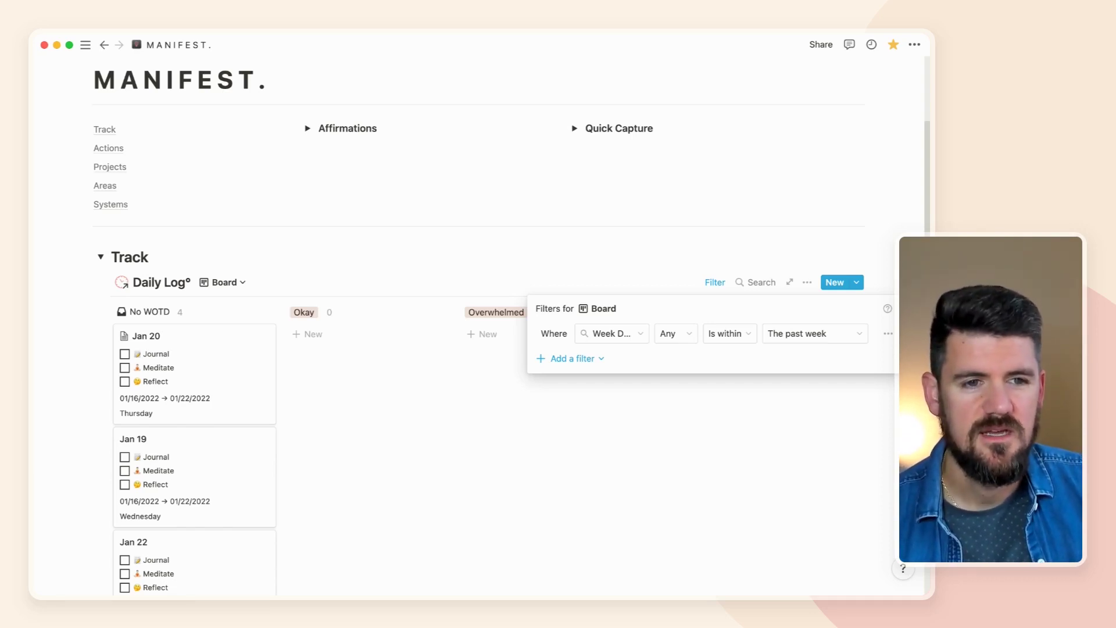
{"action": "key", "text": "Escape"}
{"action": "scroll", "coordinate": [512, 326], "scroll_direction": "down", "scroll_amount": 5}
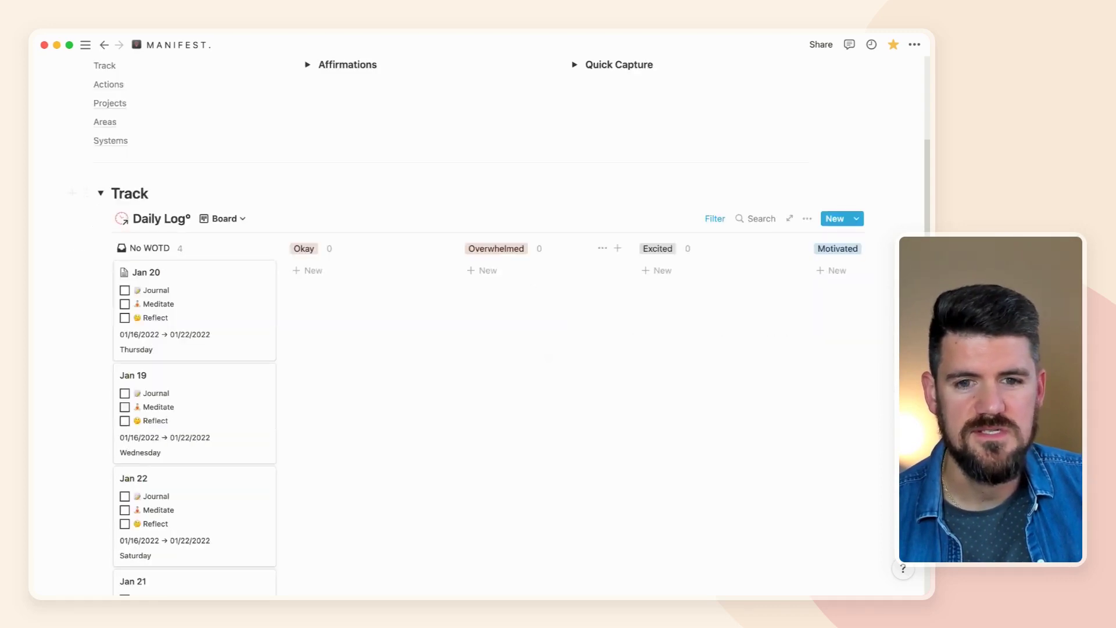
{"action": "scroll", "coordinate": [512, 326], "scroll_direction": "up", "scroll_amount": 4}
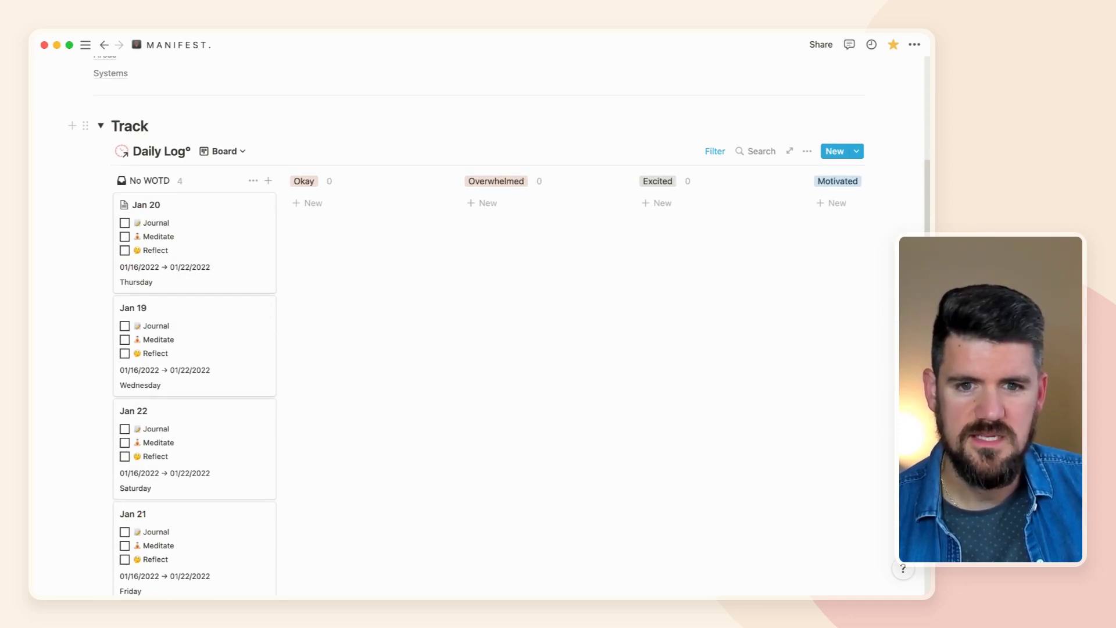
{"action": "scroll", "coordinate": [479, 325], "scroll_direction": "up", "scroll_amount": 4}
{"action": "scroll", "coordinate": [479, 325], "scroll_direction": "down", "scroll_amount": 2}
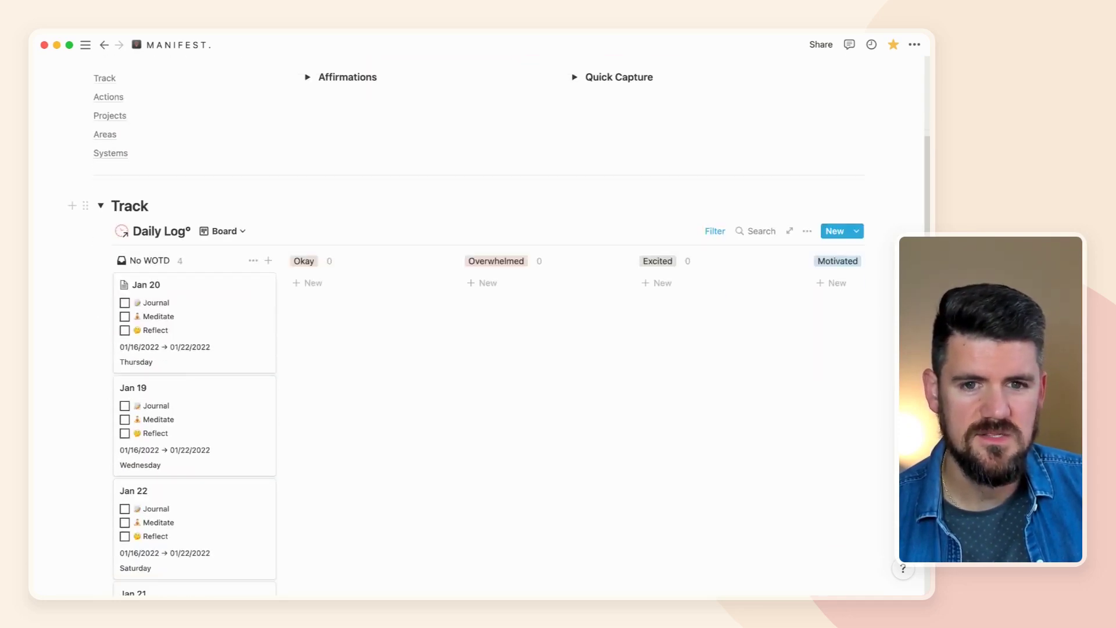
{"action": "scroll", "coordinate": [479, 325], "scroll_direction": "down", "scroll_amount": 2}
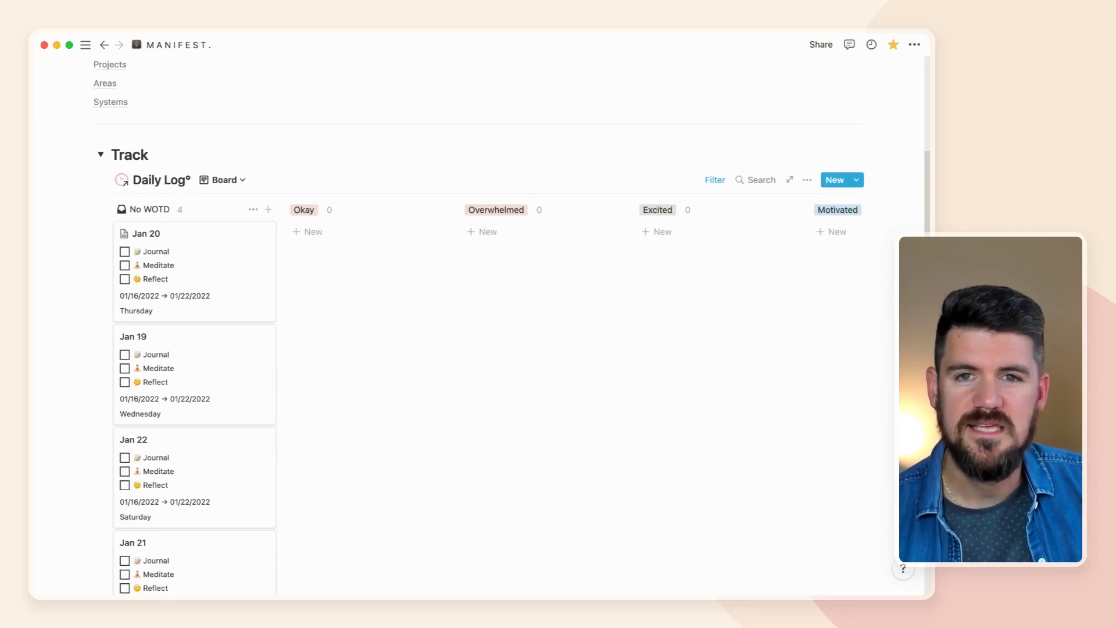
- Group the Daily Log board by the Day of the Week property
{"action": "left_click", "coordinate": [807, 179]}
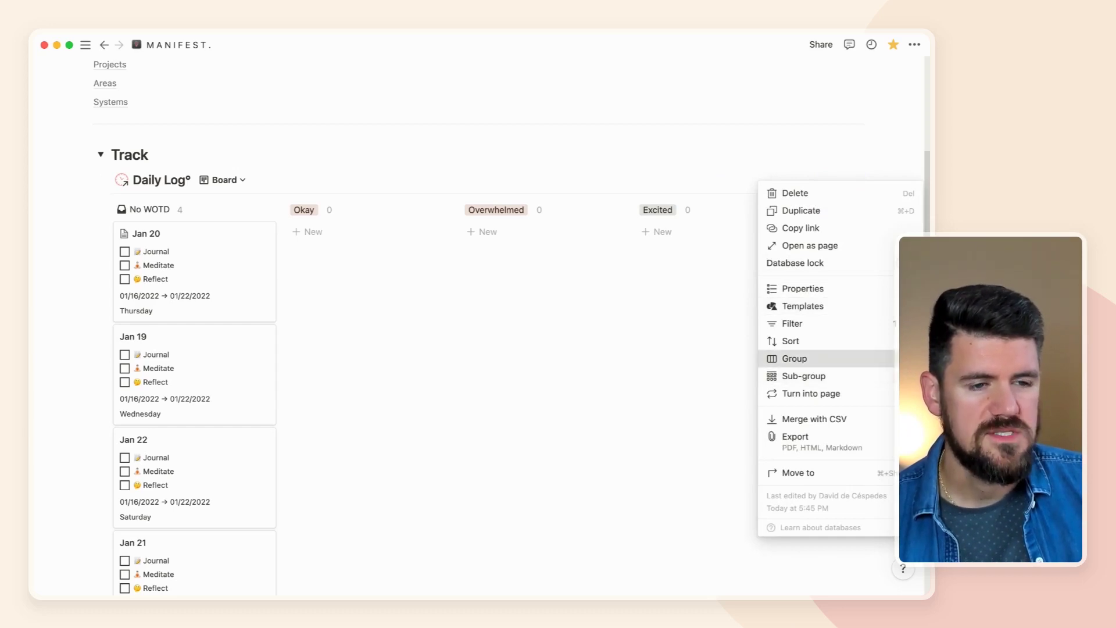
{"action": "left_click", "coordinate": [795, 358]}
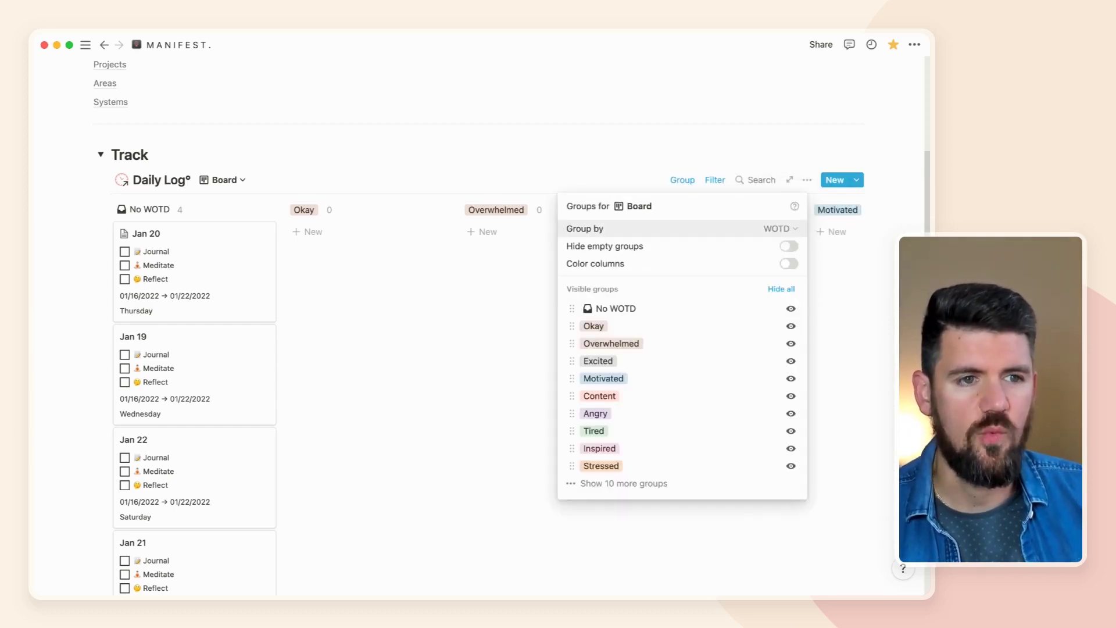
{"action": "key", "text": "Return"}
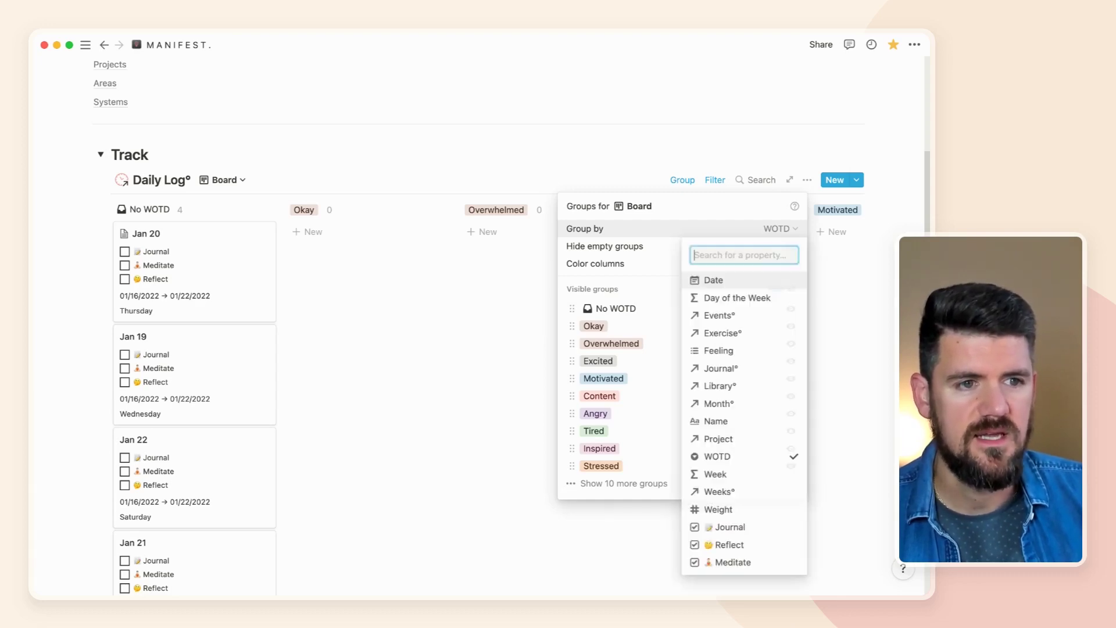
{"action": "key", "text": "Down"}
{"action": "key", "text": "Down"}
{"action": "key", "text": "Down"}
{"action": "key", "text": "Down"}
{"action": "key", "text": "Down"}
{"action": "key", "text": "Down"}
{"action": "key", "text": "Down"}
{"action": "key", "text": "Down"}
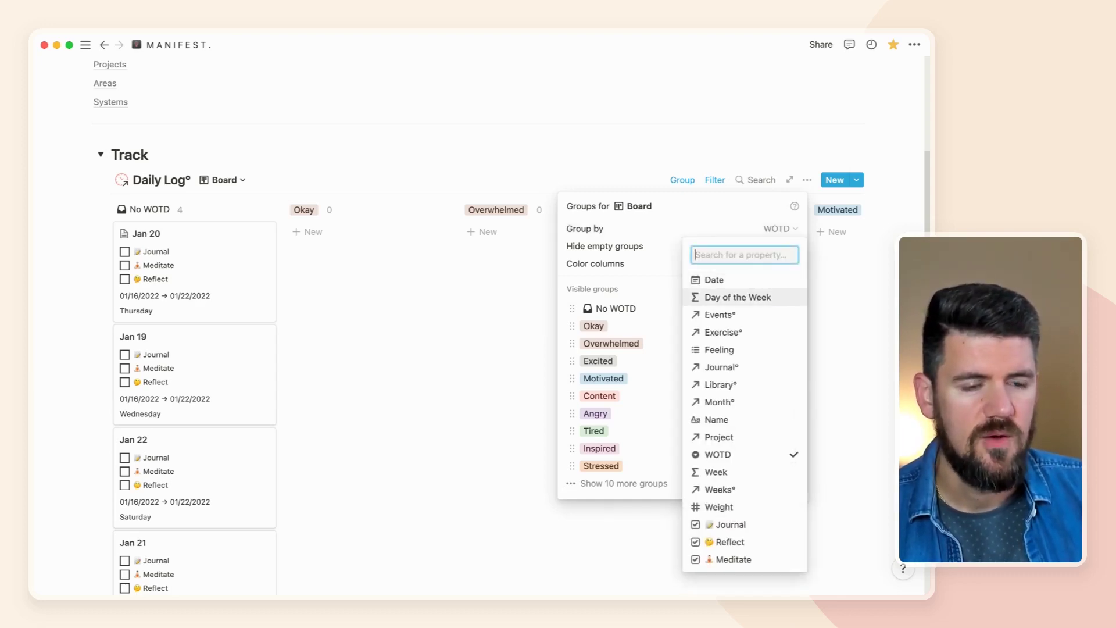
{"action": "key", "text": "Up"}
{"action": "key", "text": "Up"}
{"action": "key", "text": "Up"}
{"action": "key", "text": "Up"}
{"action": "key", "text": "Up"}
{"action": "key", "text": "Up"}
{"action": "key", "text": "Up"}
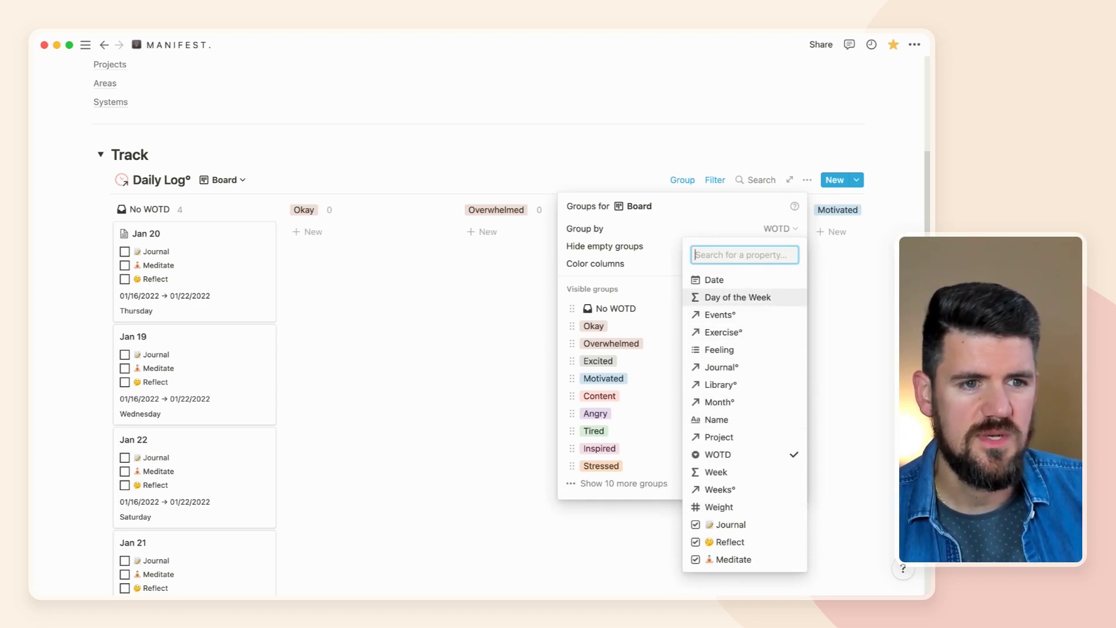
{"action": "key", "text": "Return"}
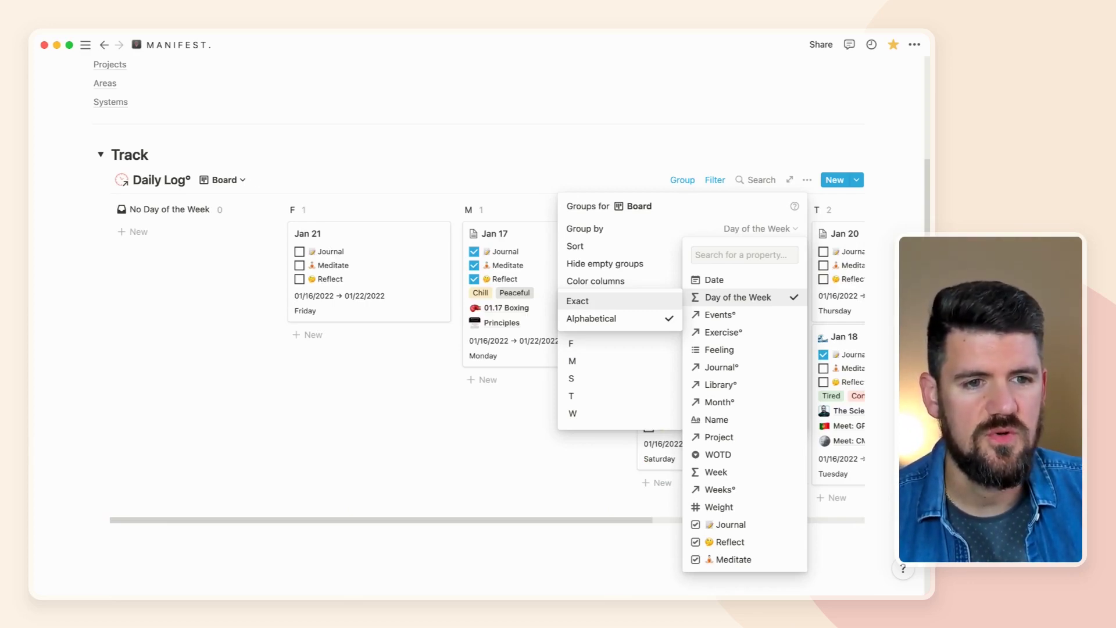
- Make the Day of the Week grouping use Exact values instead of alphabetical ones
{"action": "key", "text": "Down"}
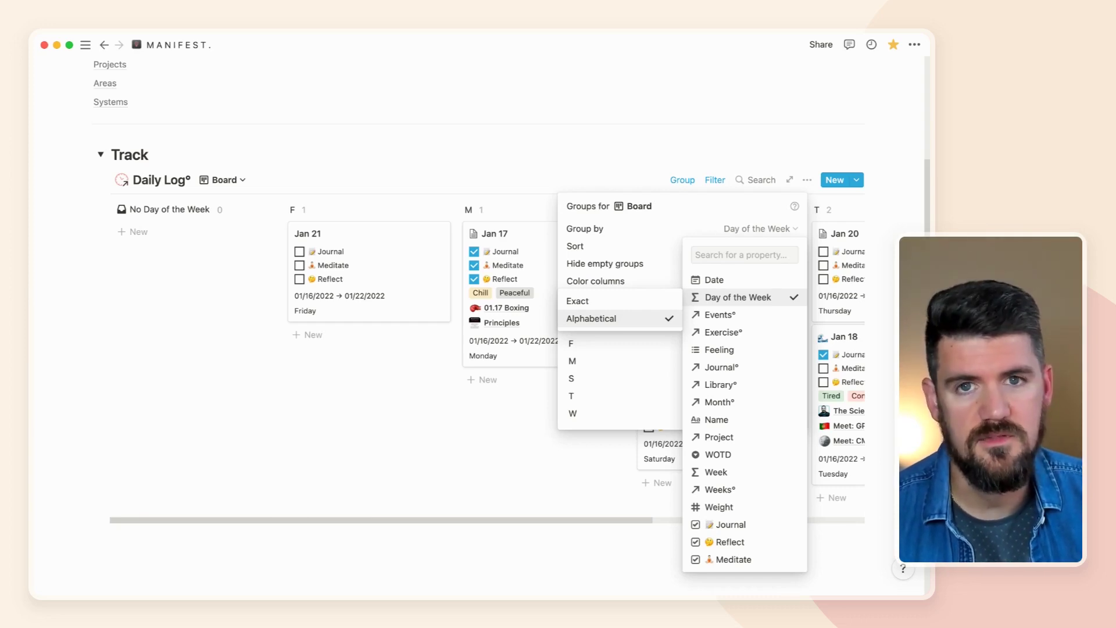
{"action": "key", "text": "Up"}
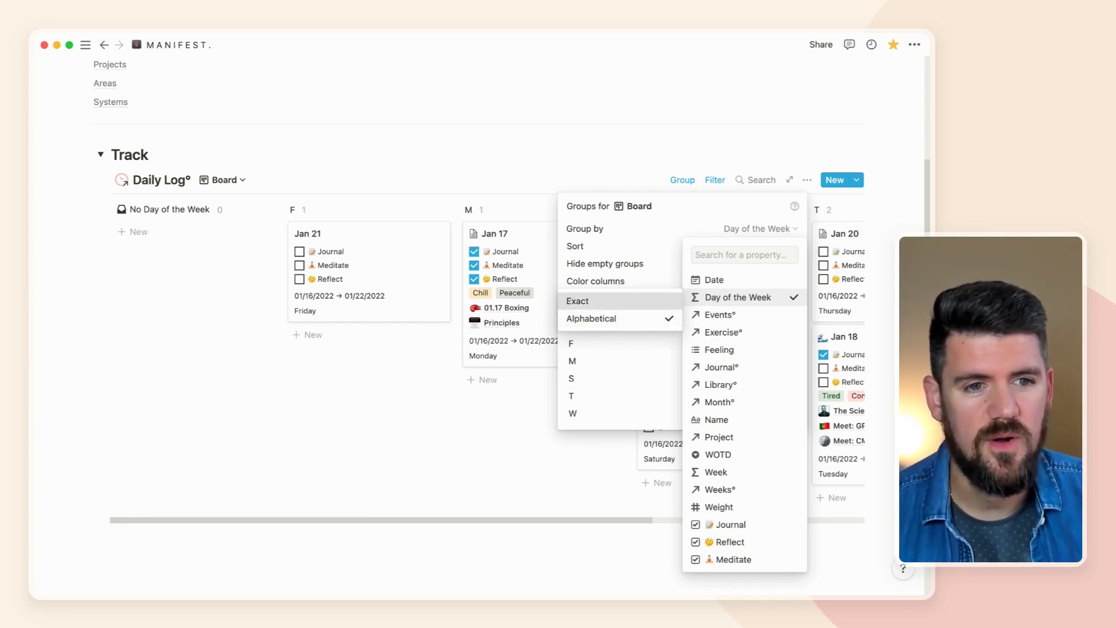
{"action": "key", "text": "Return"}
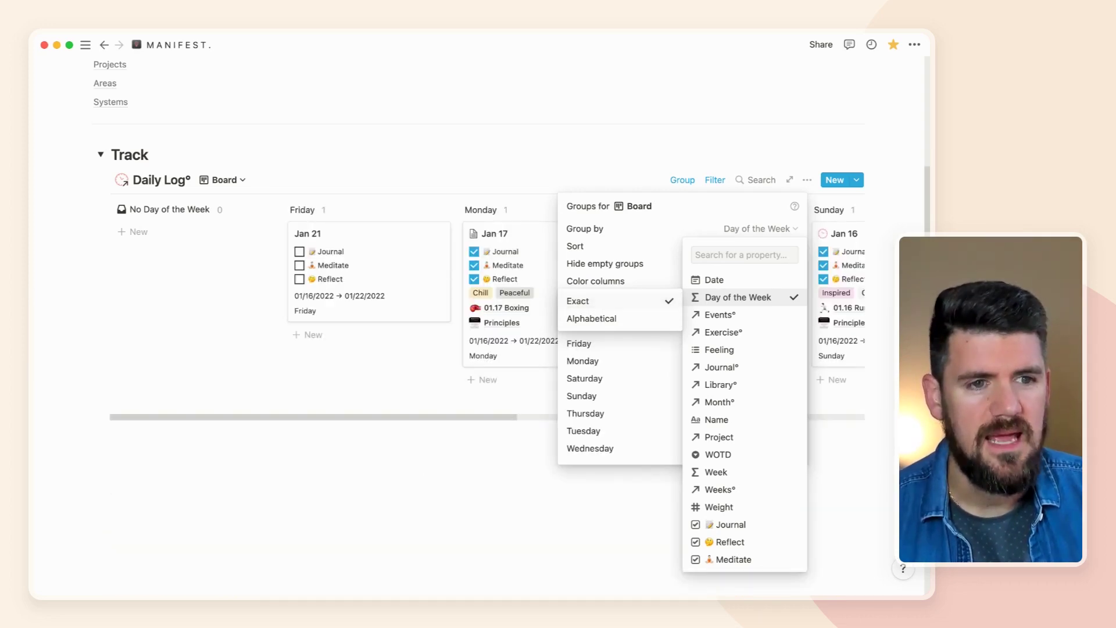
{"action": "key", "text": "Escape"}
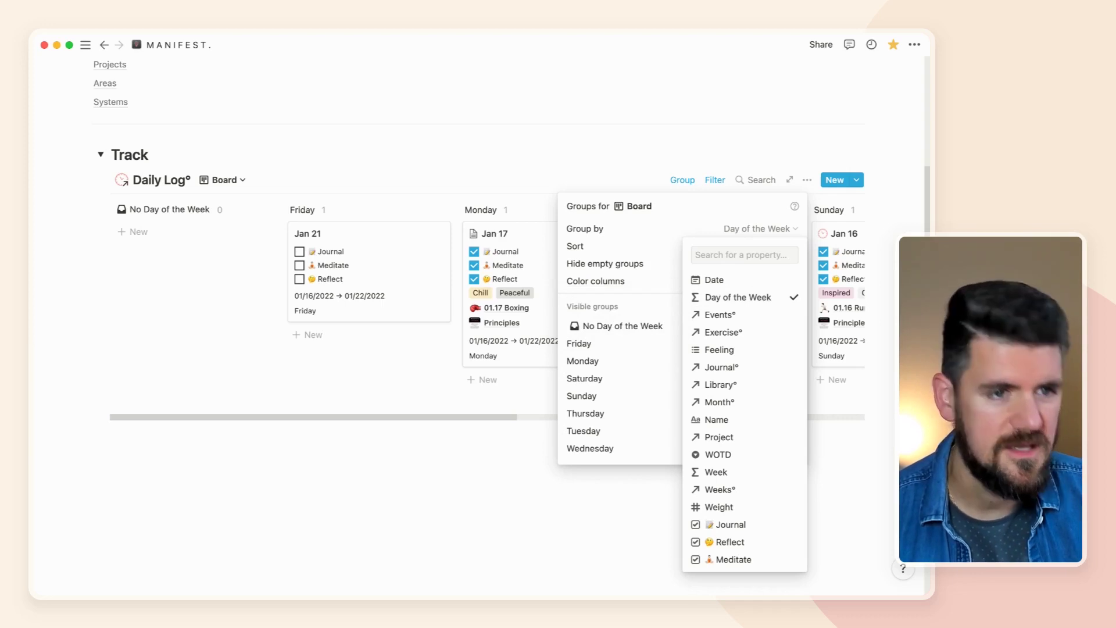
{"action": "key", "text": "Escape"}
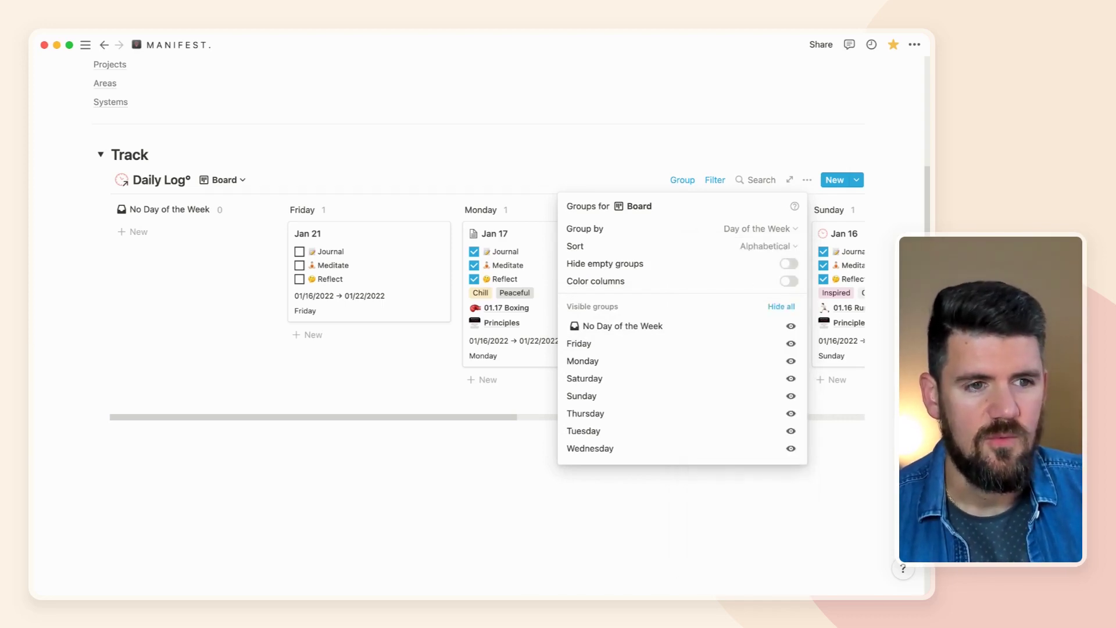
- Set the sort order of the board's groups to Manual
{"action": "left_click", "coordinate": [765, 246]}
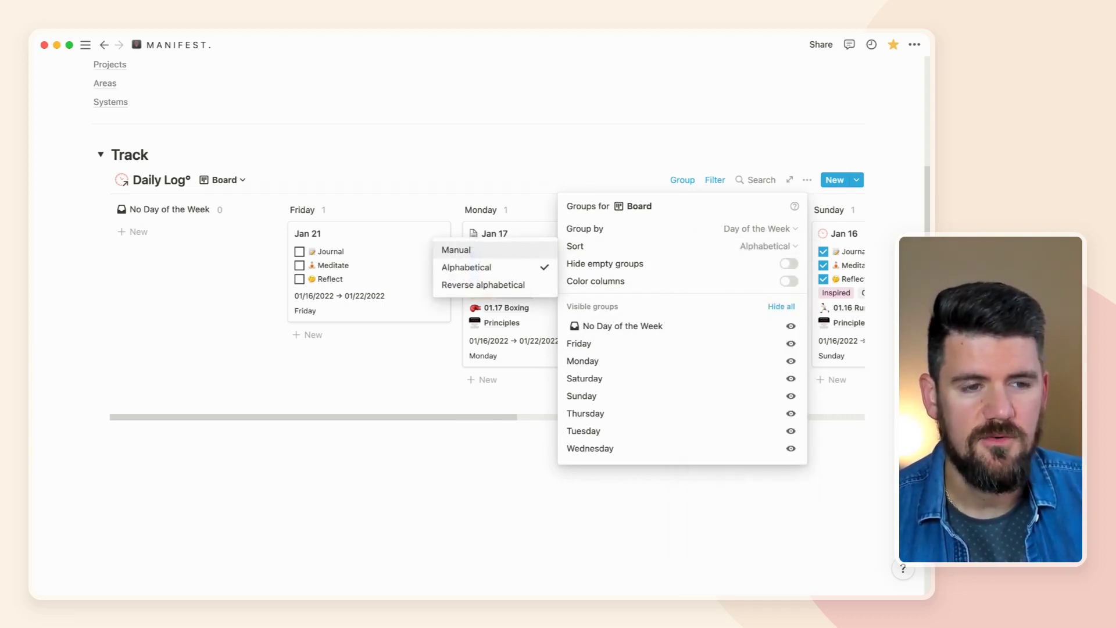
{"action": "key", "text": "Down"}
{"action": "key", "text": "Down"}
{"action": "key", "text": "Down"}
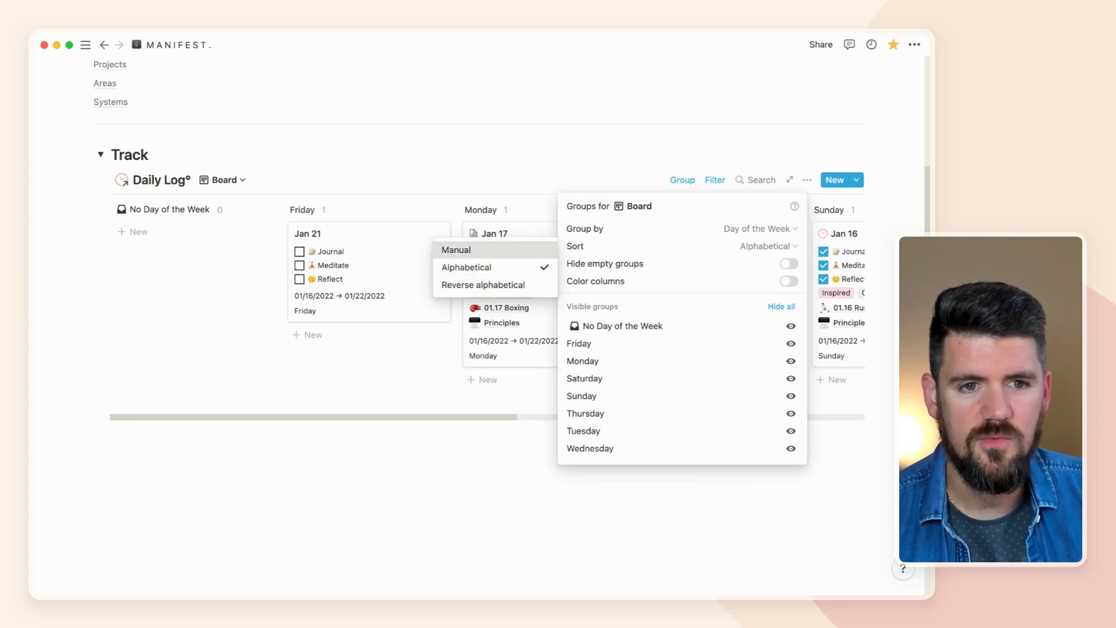
{"action": "key", "text": "Return"}
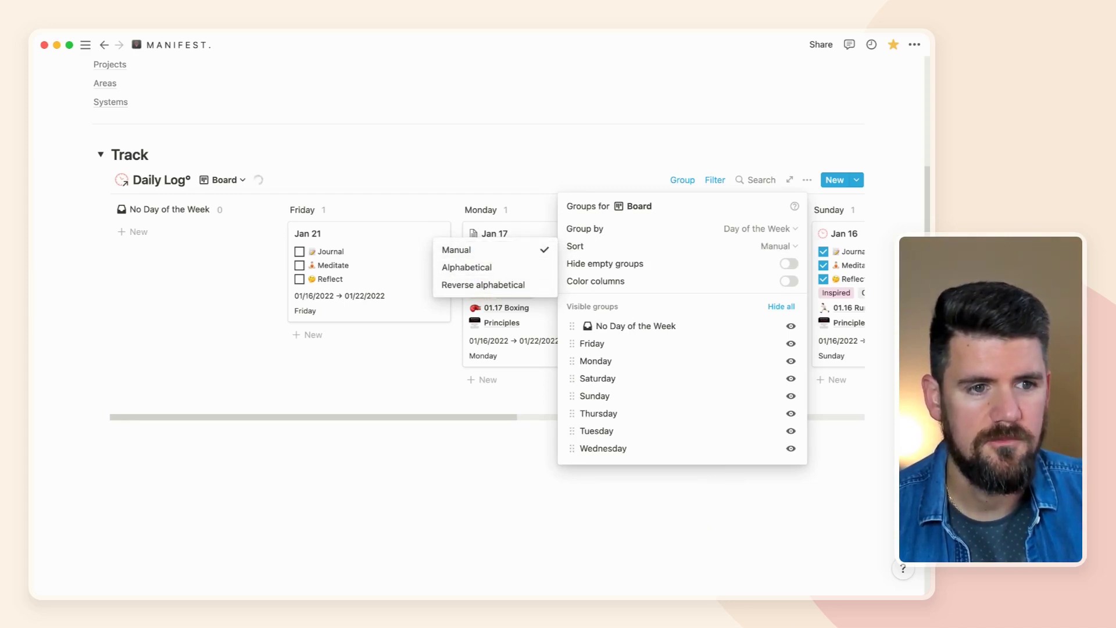
{"action": "key", "text": "Escape"}
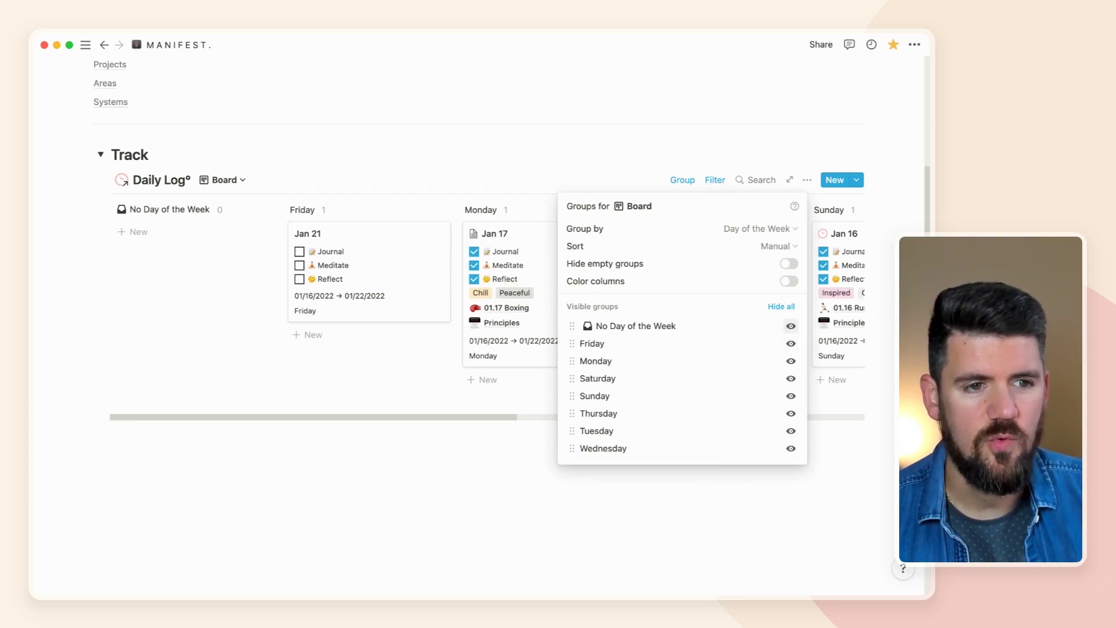
- Hide the No Day of the Week group and arrange the remaining groups in order from Sunday to Saturday
{"action": "left_click", "coordinate": [791, 326]}
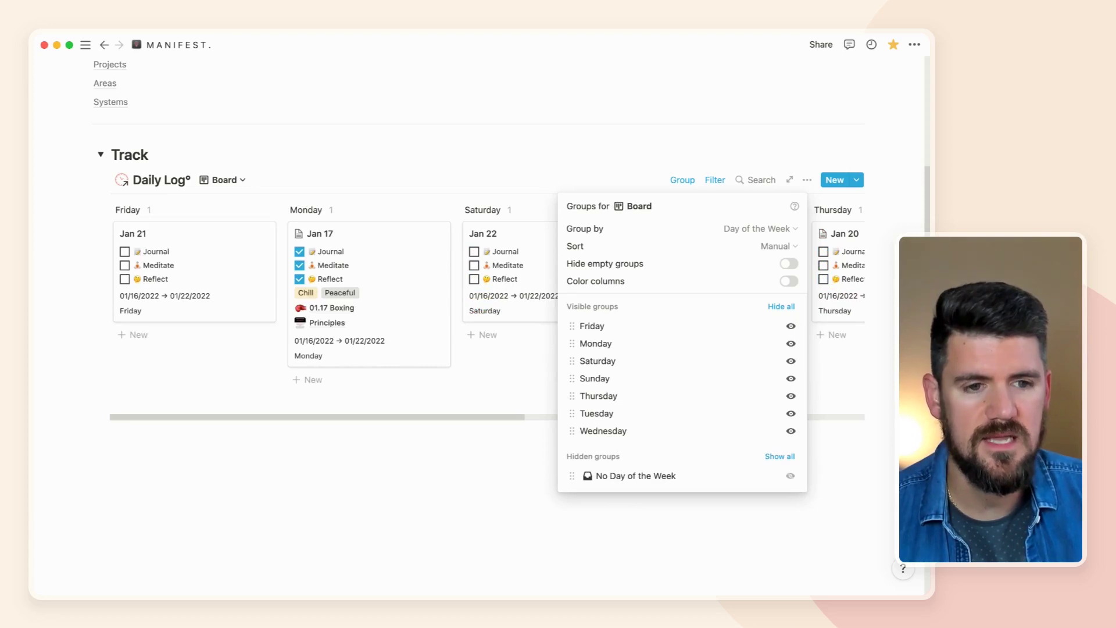
{"action": "left_click_drag", "start_coordinate": [572, 325], "coordinate": [573, 431]}
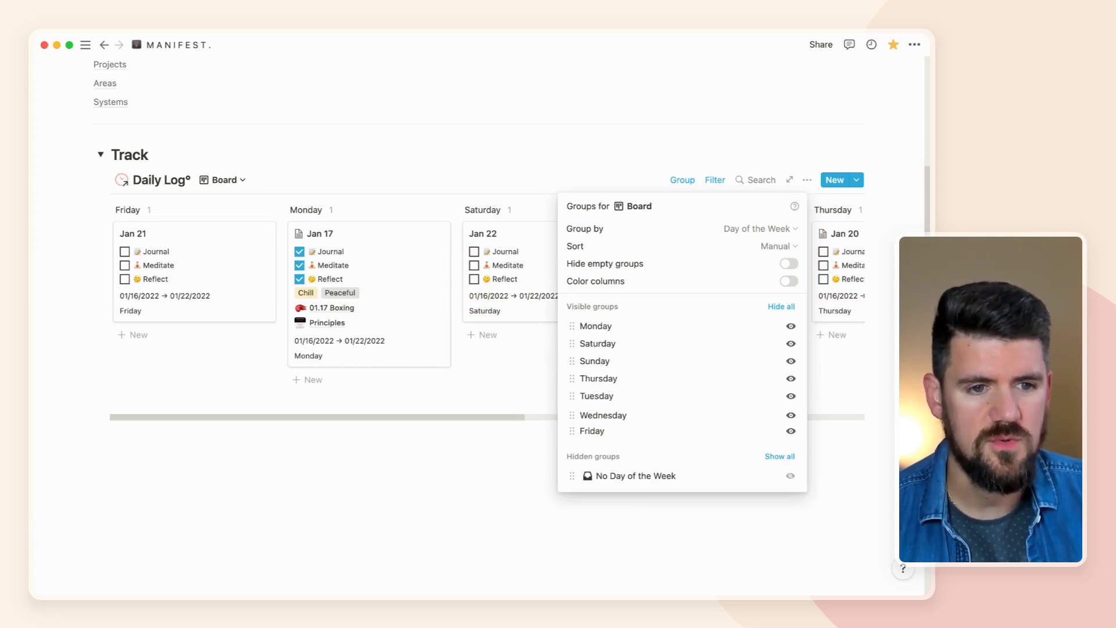
{"action": "left_click_drag", "start_coordinate": [572, 378], "coordinate": [572, 413]}
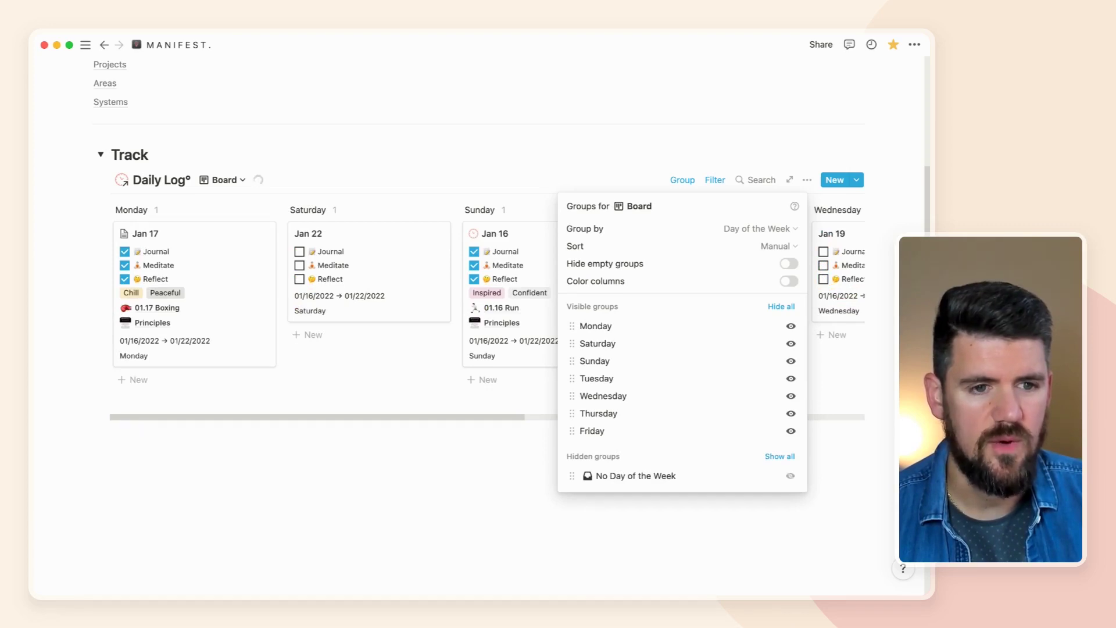
{"action": "left_click_drag", "start_coordinate": [572, 343], "coordinate": [572, 431]}
{"action": "left_click_drag", "start_coordinate": [572, 326], "coordinate": [573, 345]}
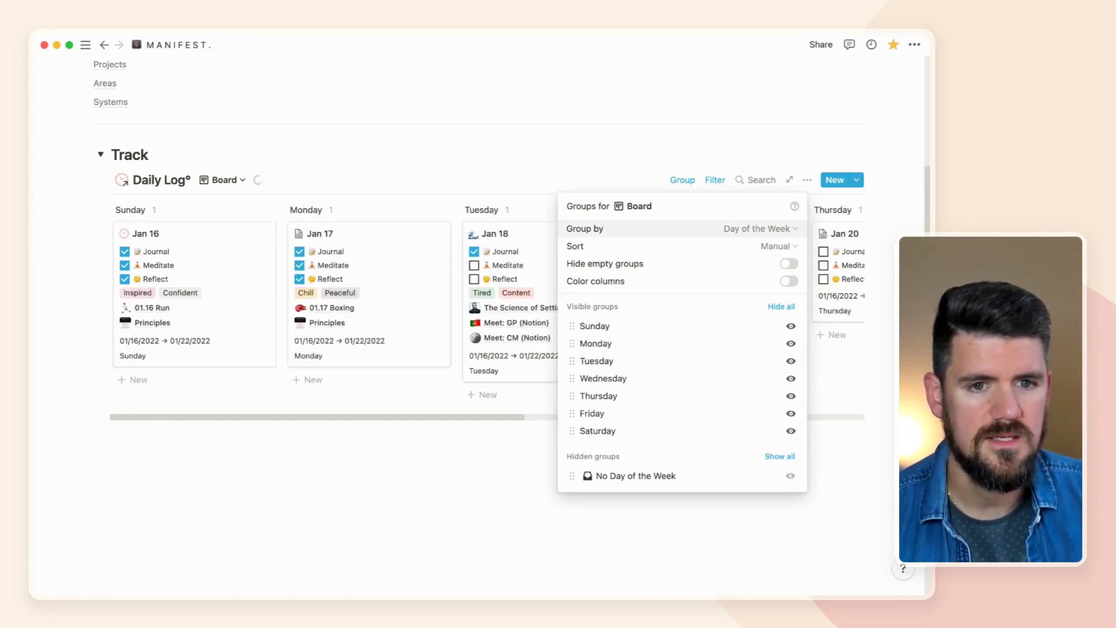
{"action": "key", "text": "Escape"}
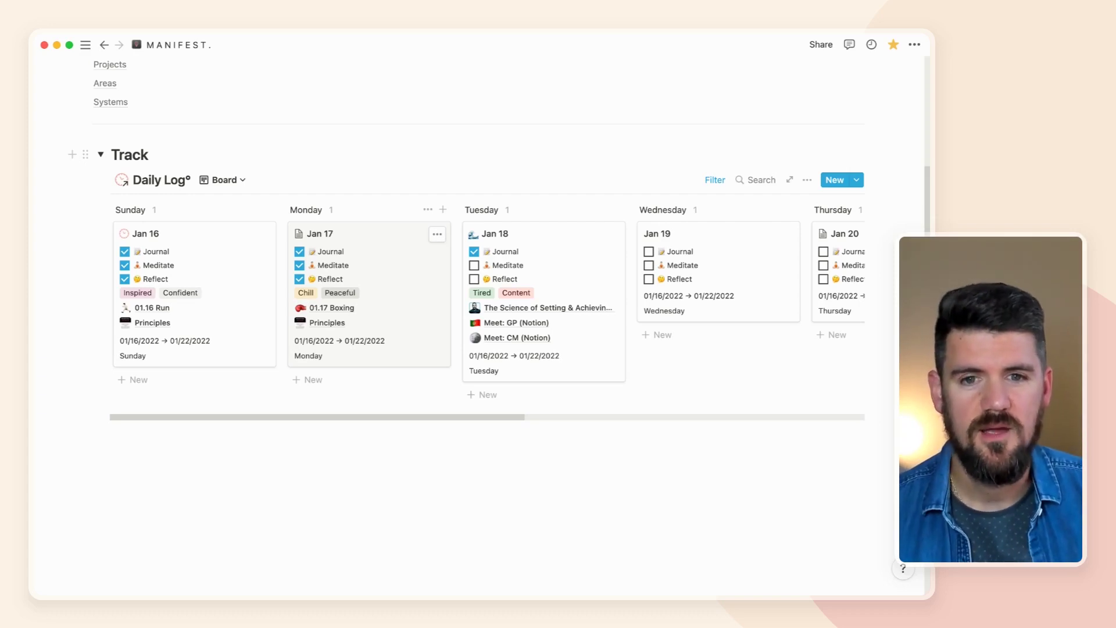
- Set the Daily Log board's card preview to Page cover
{"action": "scroll", "coordinate": [442, 291], "scroll_direction": "right", "scroll_amount": 5}
{"action": "scroll", "coordinate": [442, 291], "scroll_direction": "left", "scroll_amount": 5}
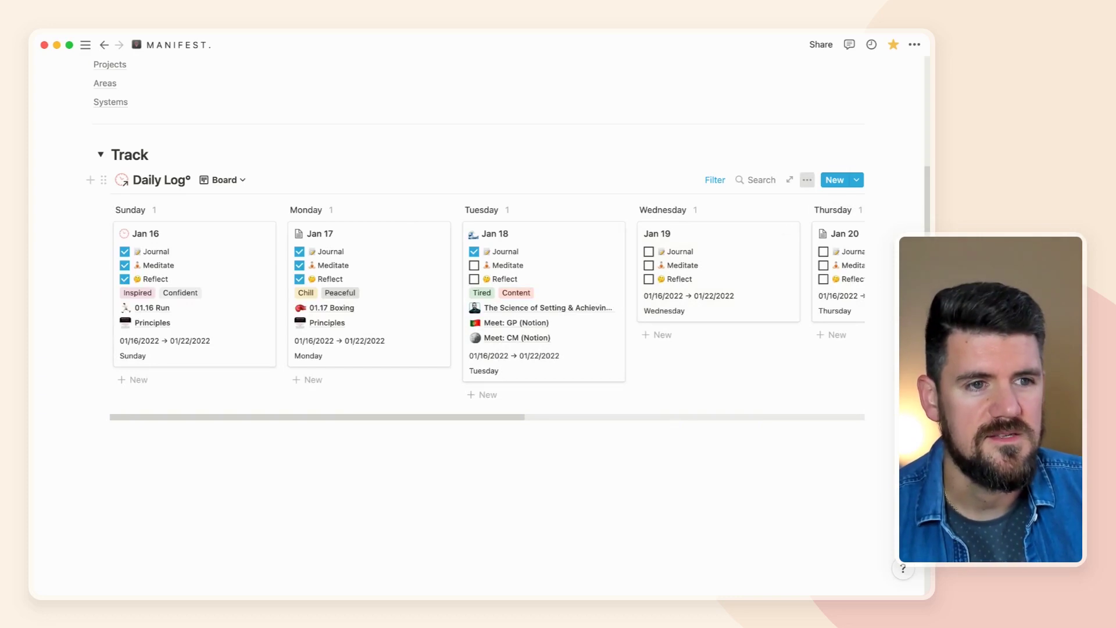
{"action": "left_click", "coordinate": [807, 180]}
{"action": "left_click", "coordinate": [802, 290]}
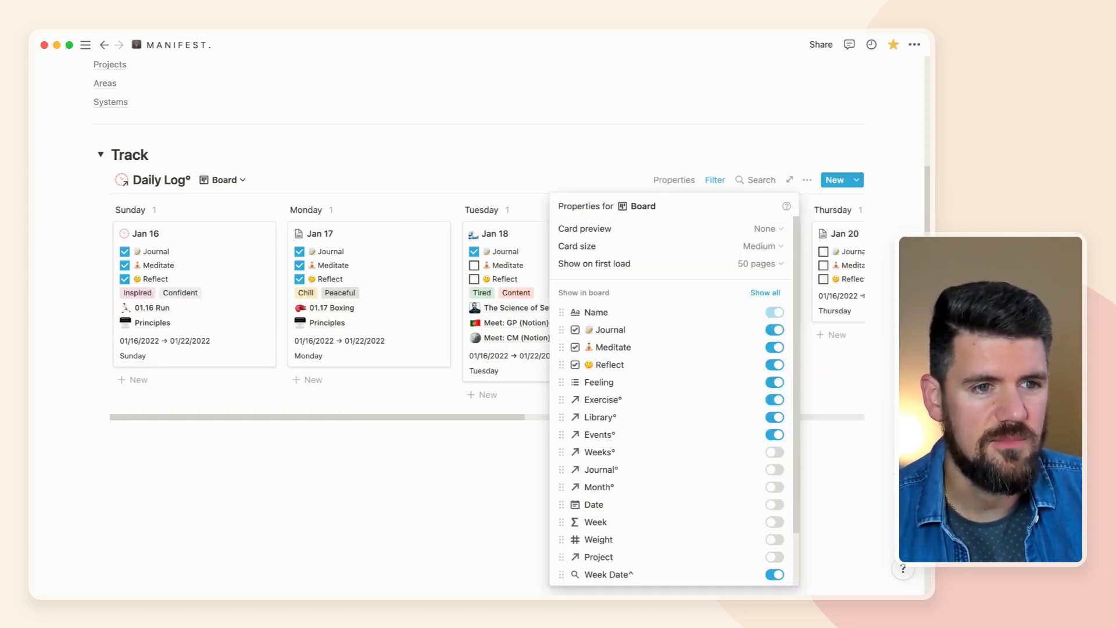
{"action": "left_click", "coordinate": [756, 228]}
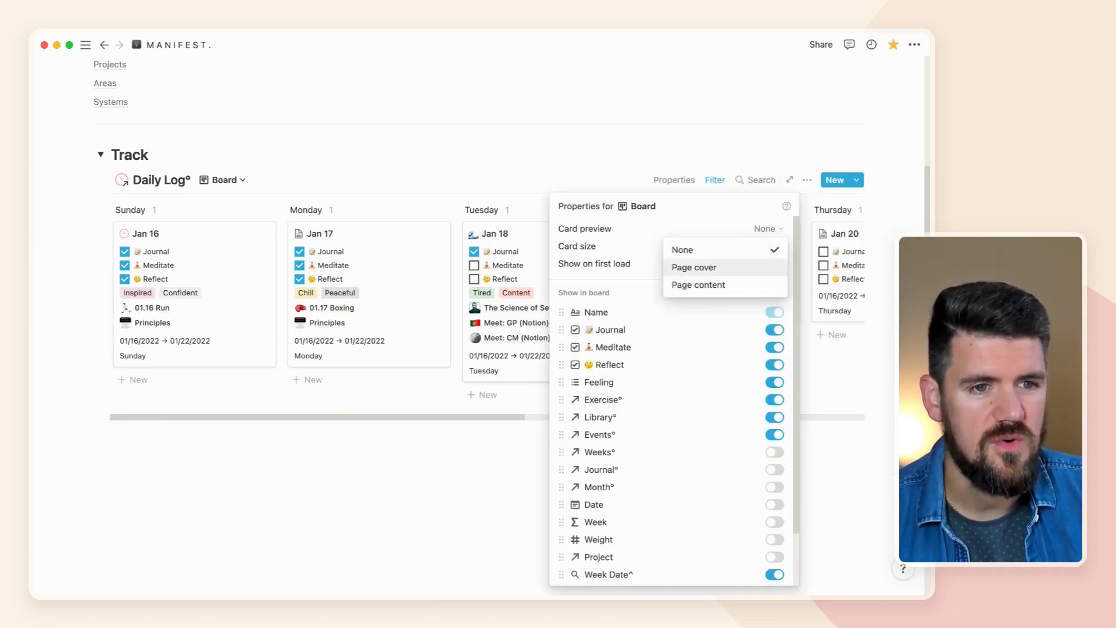
{"action": "left_click", "coordinate": [694, 267]}
{"action": "key", "text": "Escape"}
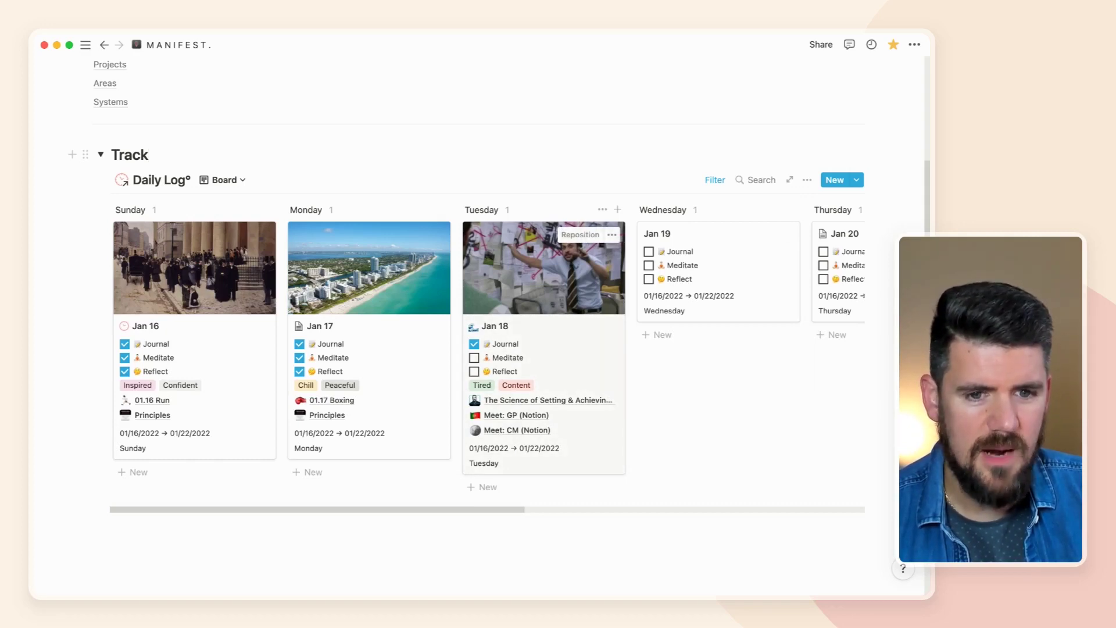
- Hide the Week Date^ and Day of the Week properties on the Daily Log board's cards
{"action": "left_click", "coordinate": [807, 179]}
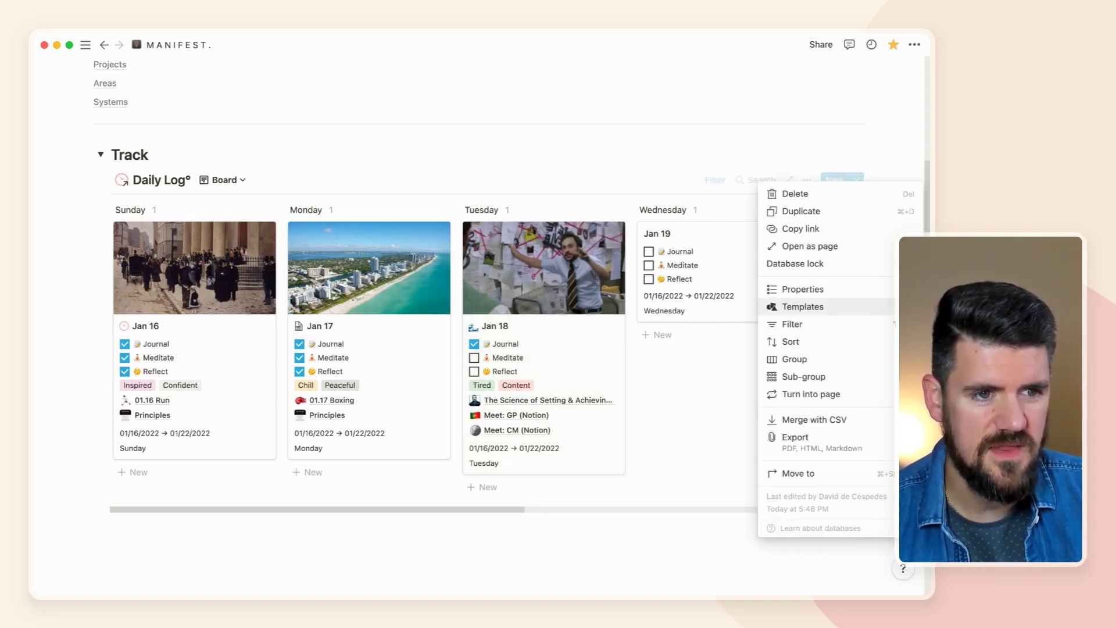
{"action": "left_click", "coordinate": [803, 289]}
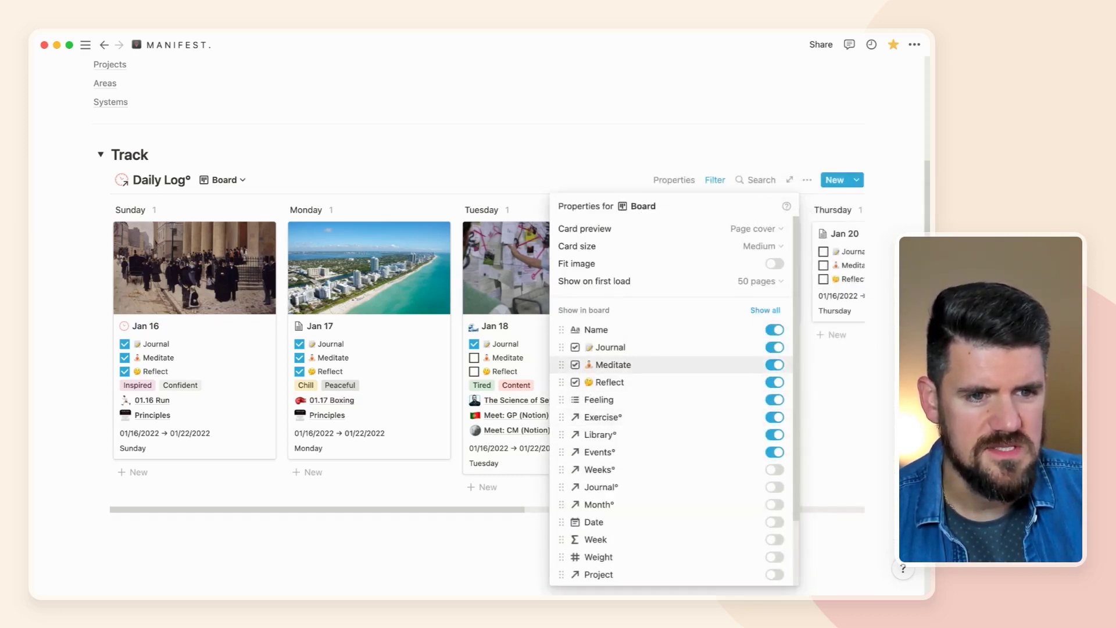
{"action": "scroll", "coordinate": [669, 453], "scroll_direction": "down", "scroll_amount": 3}
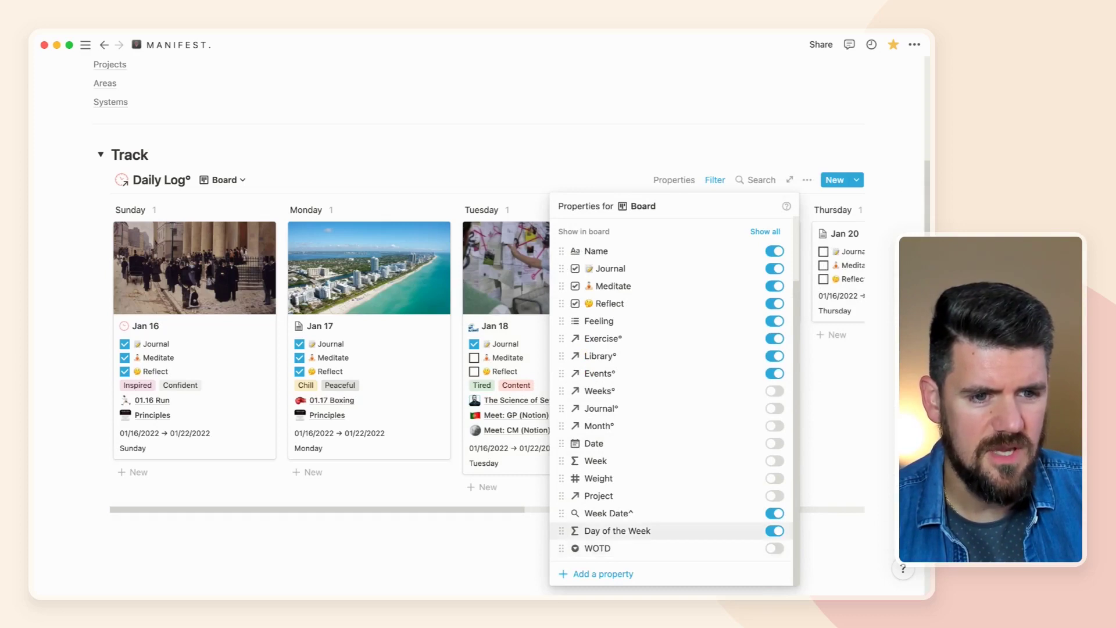
{"action": "left_click", "coordinate": [775, 513]}
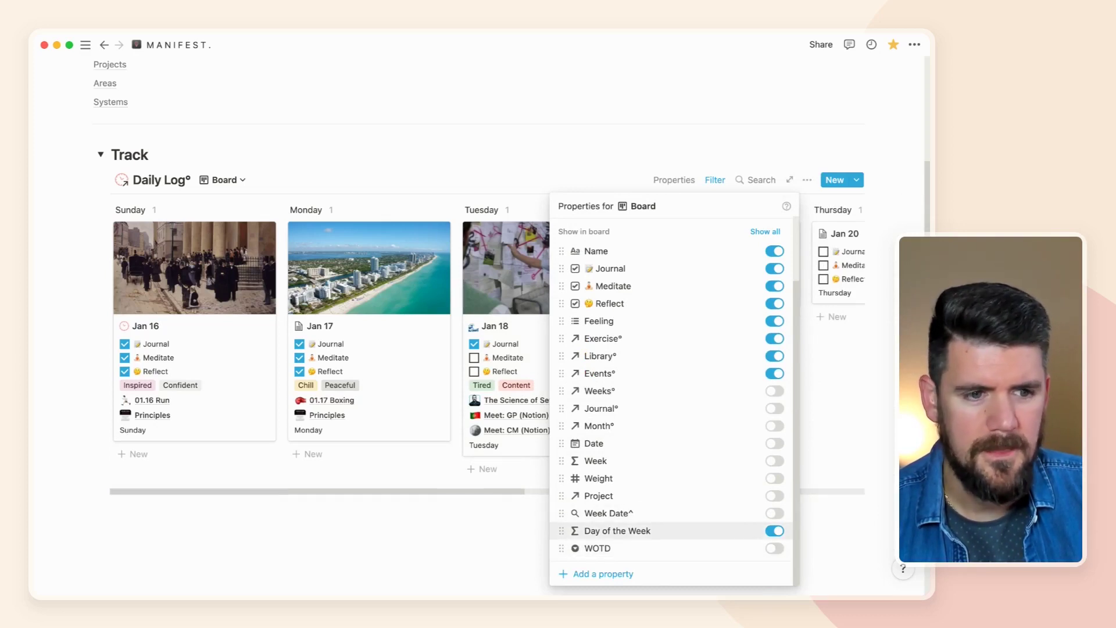
{"action": "left_click", "coordinate": [774, 530]}
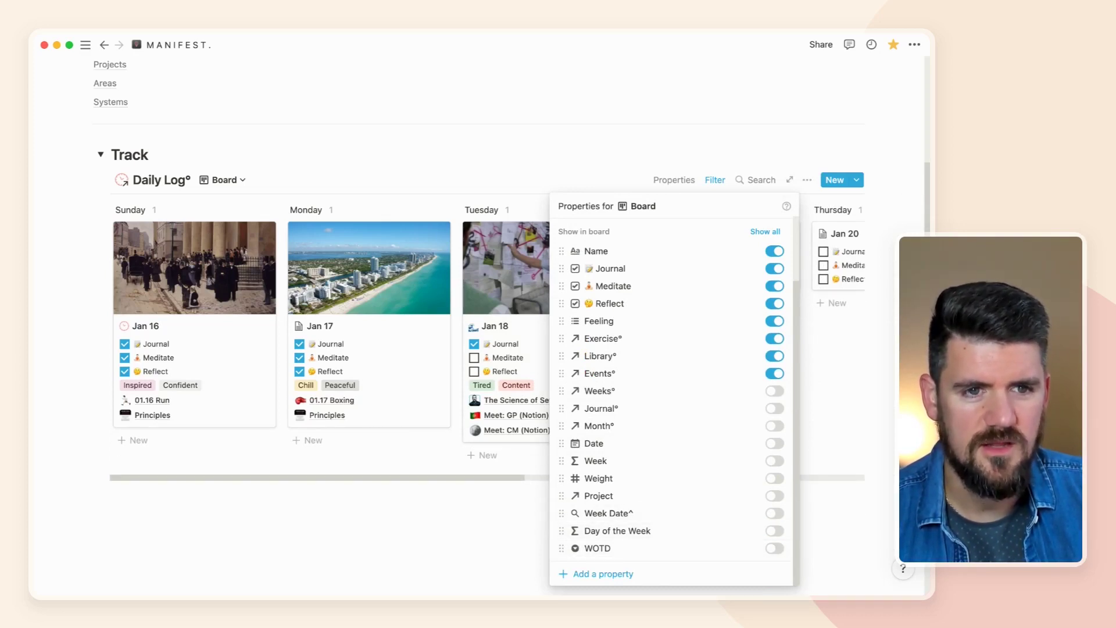
{"action": "key", "text": "Escape"}
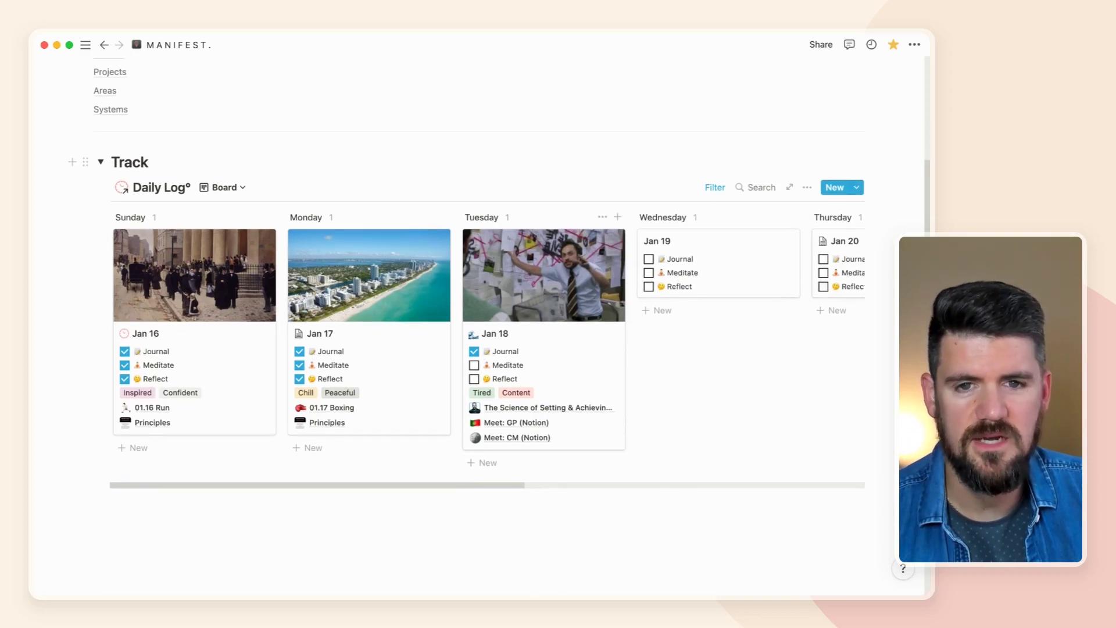
{"action": "scroll", "coordinate": [544, 290], "scroll_direction": "up", "scroll_amount": 1}
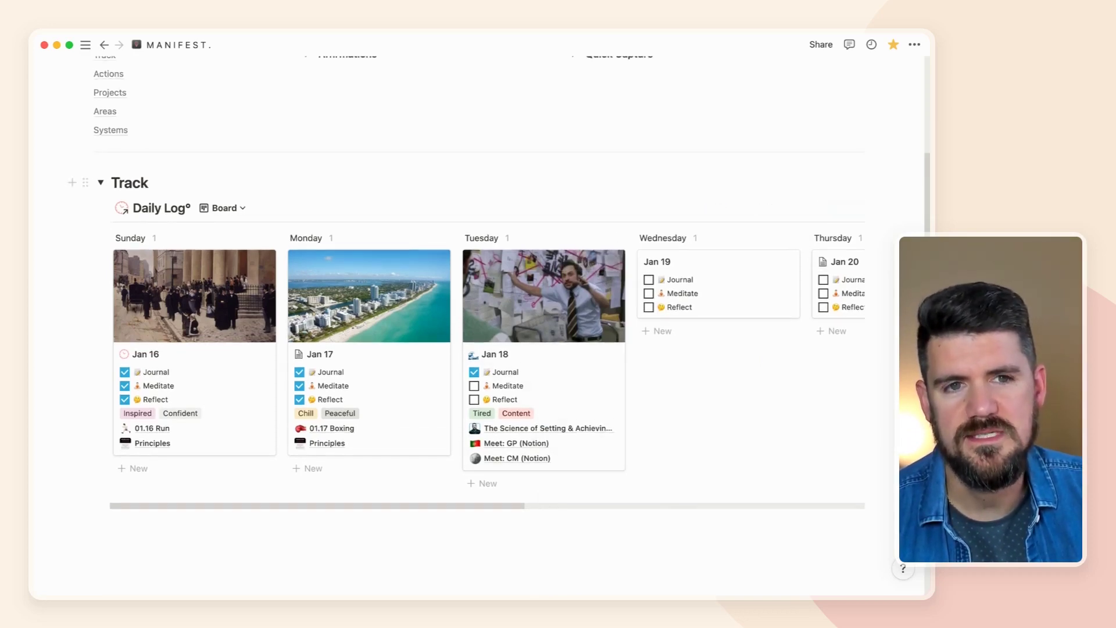